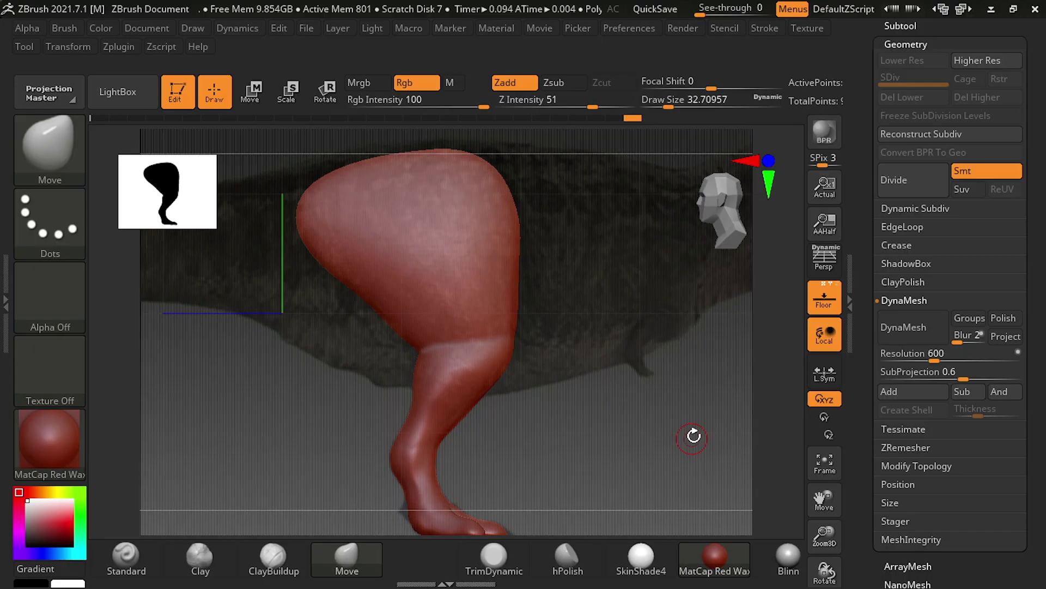
Step: Frame the view, expand the Subtool list and make the HANK body active
left_click_drag(692, 433, 703, 457)
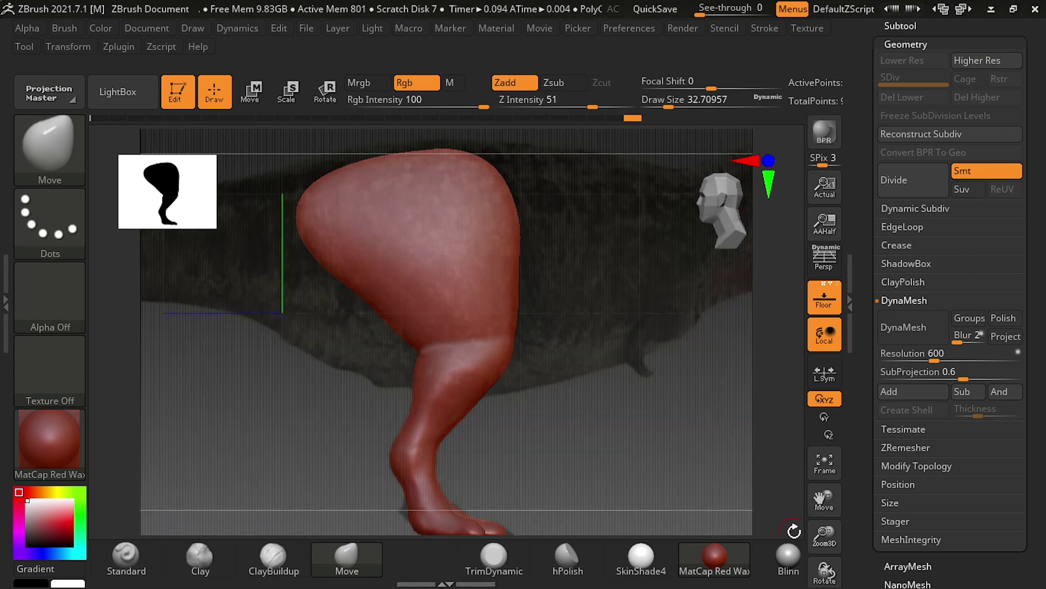
left_click(824, 463)
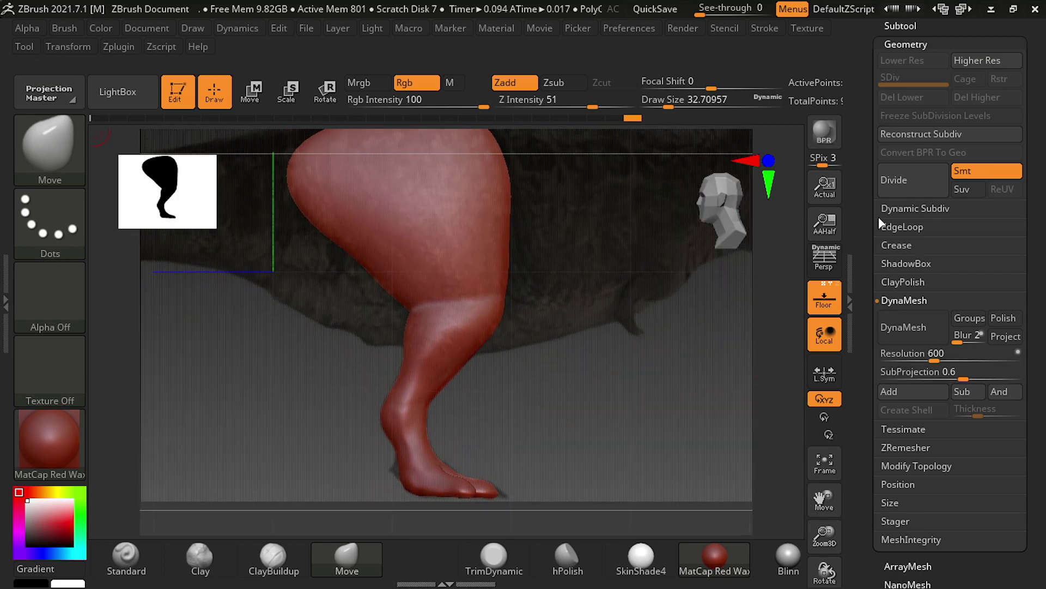
left_click(900, 25)
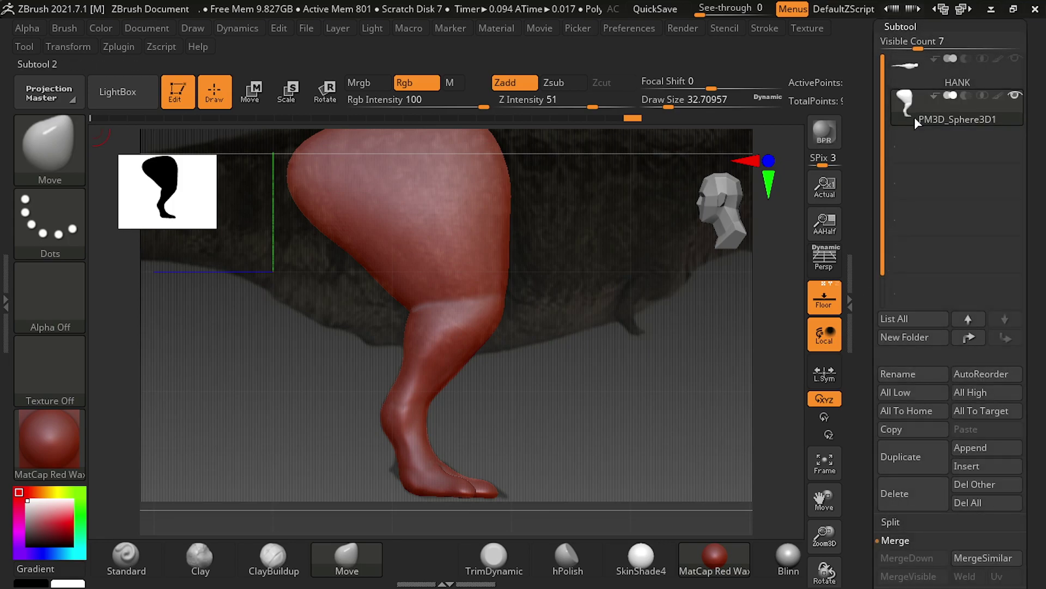
left_click(919, 75)
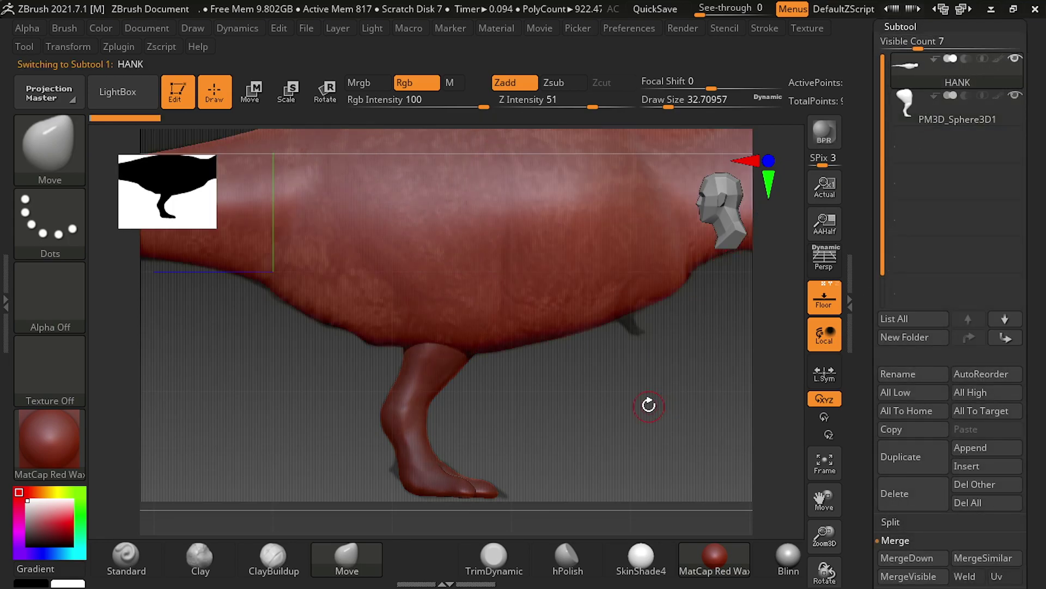
Step: From HANK's front view, select the PM3D_Sphere3D1 leg and enable Move transpose
left_click_drag(648, 404, 579, 404, "shift")
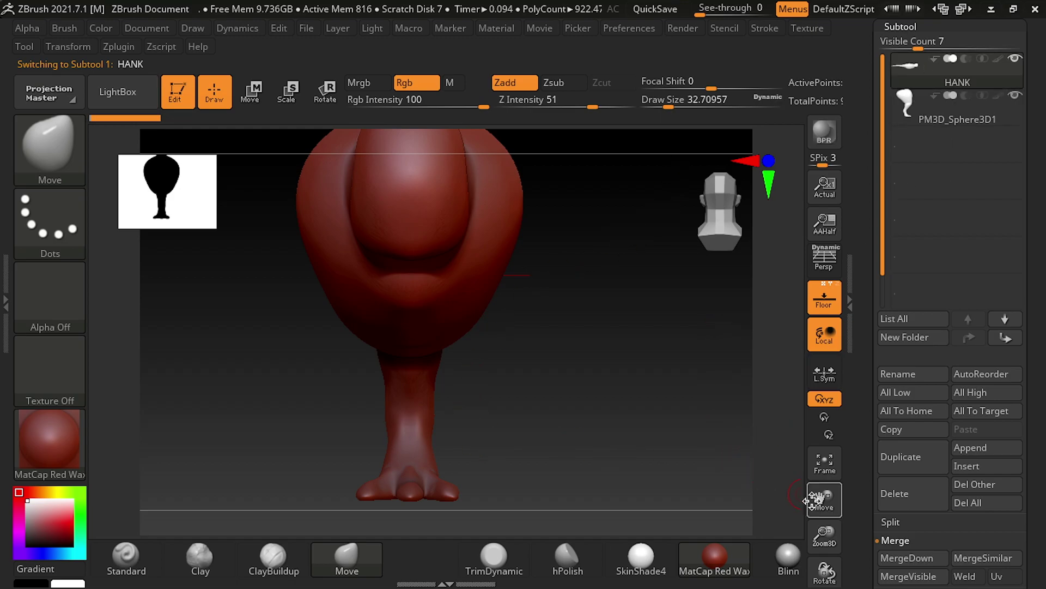
left_click_drag(812, 498, 867, 498)
left_click(486, 342, "alt")
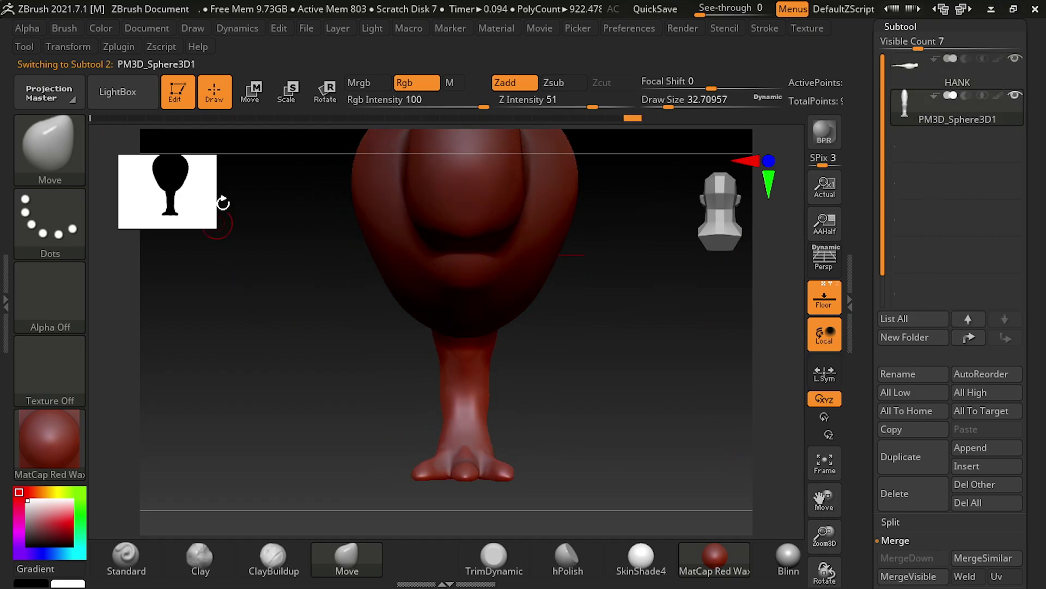
left_click(255, 92)
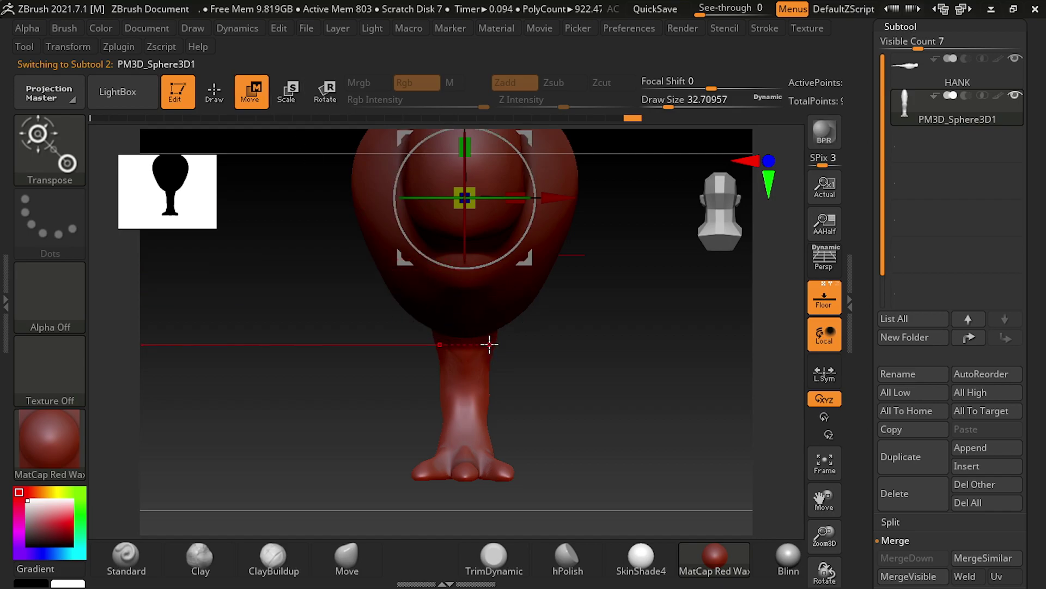
Step: Slide the PM3D_Sphere3D1 leg left along X and rotate it around Y until horizontal
mouse_move(542, 199)
left_mouse_down()
mouse_move(458, 200)
mouse_move(693, 202)
mouse_move(540, 201)
mouse_move(398, 227)
mouse_move(479, 217)
left_mouse_up()
mouse_move(397, 199)
left_mouse_down()
mouse_move(310, 203)
mouse_move(538, 205)
left_mouse_up()
left_click_drag(823, 479, 824, 540)
left_click_drag(357, 305, 209, 293)
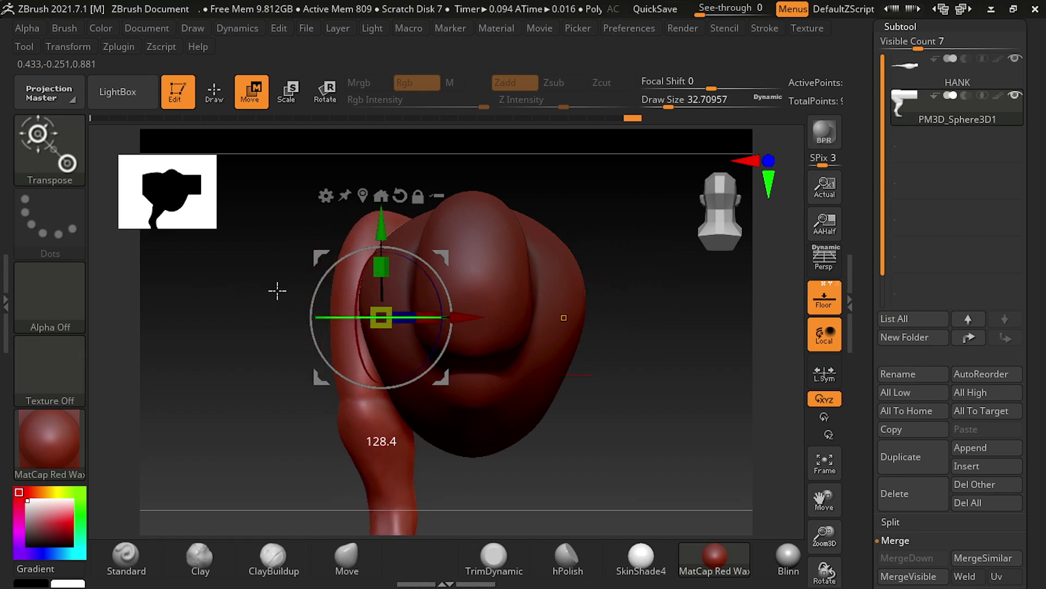
left_click_drag(210, 293, 301, 298)
left_click_drag(240, 207, 250, 214)
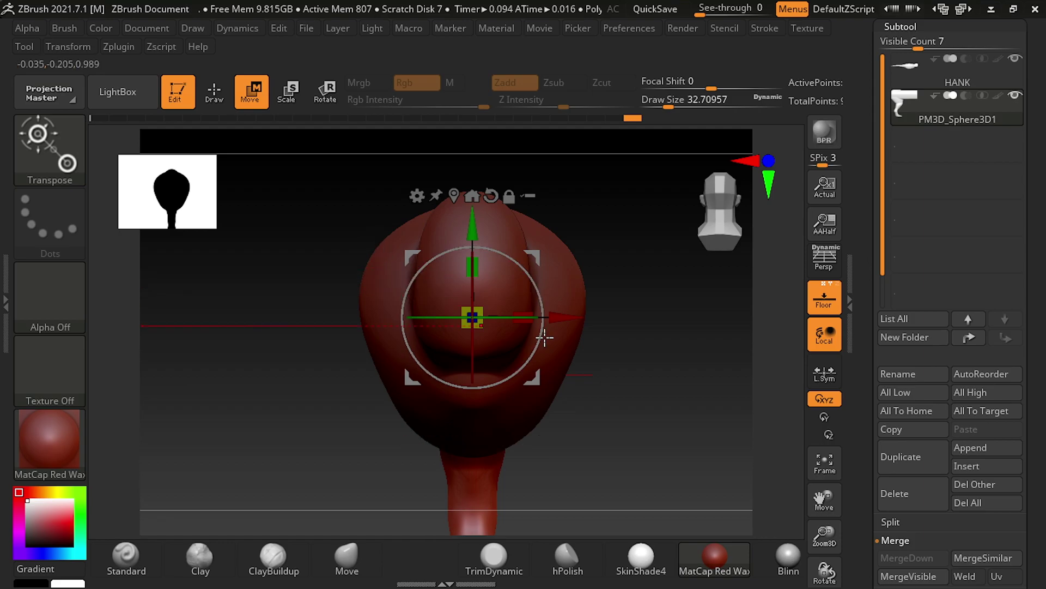
left_click_drag(566, 316, 474, 310)
Step: Orbit and pan around the body to check the leg's placement against HANK's hip
mouse_move(670, 346)
left_mouse_down()
mouse_move(736, 338)
mouse_move(749, 349)
left_mouse_up()
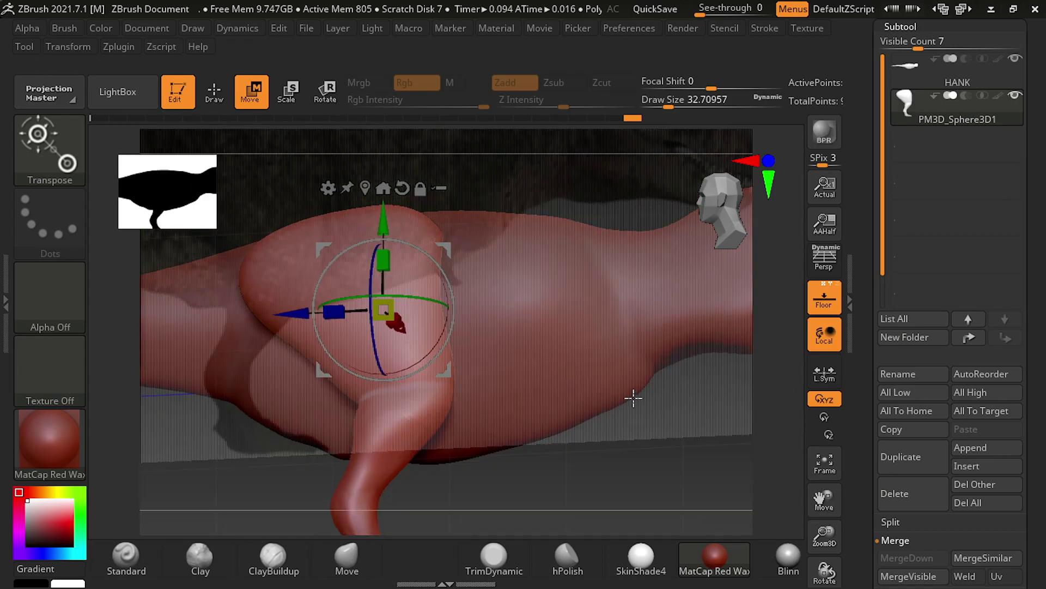
mouse_move(636, 398)
left_mouse_down()
mouse_move(646, 401)
mouse_move(710, 256)
left_mouse_up()
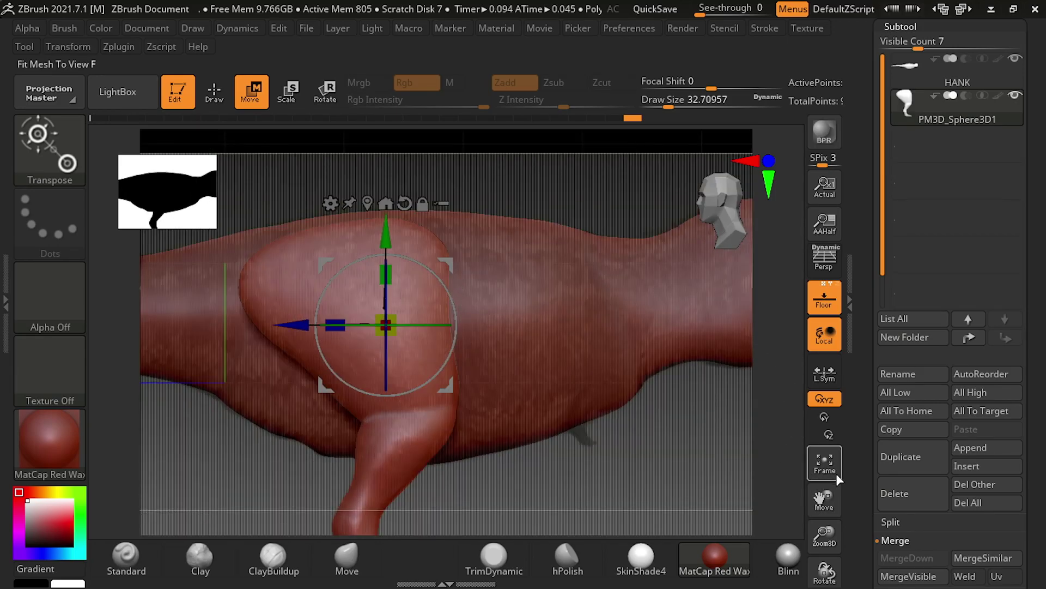
left_click_drag(825, 498, 859, 446)
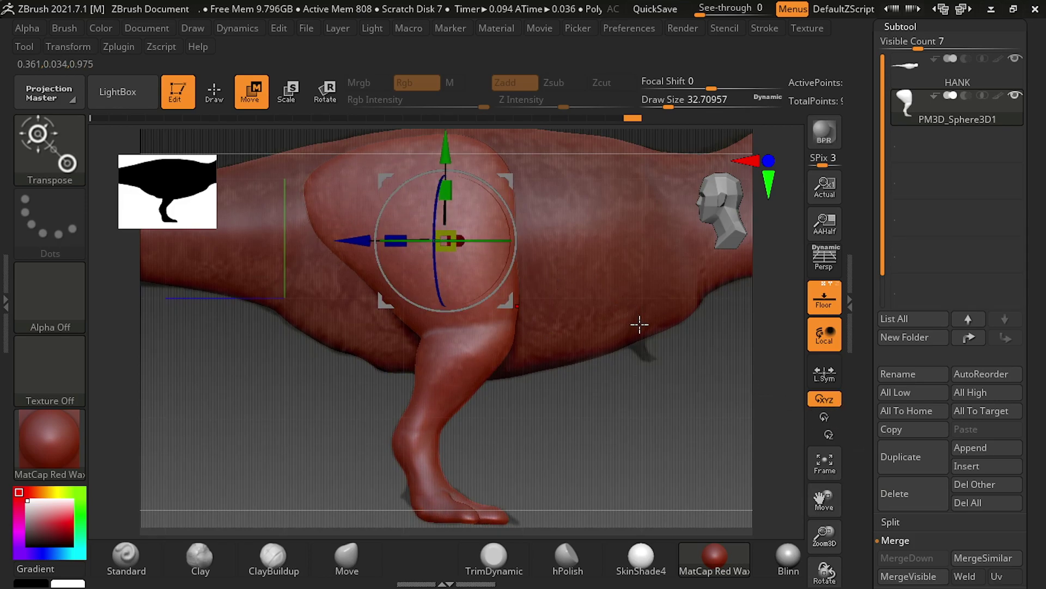
mouse_move(687, 338)
left_mouse_down()
mouse_move(692, 432)
mouse_move(680, 376)
mouse_move(627, 322)
mouse_move(741, 367)
mouse_move(701, 332)
mouse_move(724, 281)
mouse_move(727, 308)
left_mouse_up()
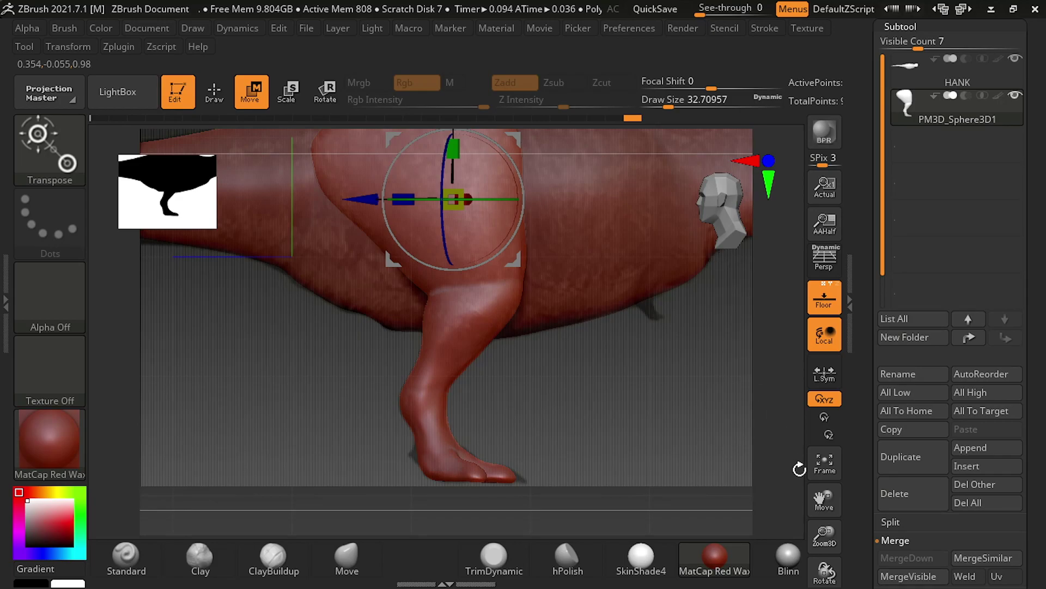
left_click_drag(825, 499, 823, 548)
mouse_move(711, 369)
left_mouse_down()
mouse_move(637, 362)
mouse_move(652, 381)
mouse_move(683, 380)
mouse_move(668, 468)
left_mouse_up()
left_click_drag(824, 534, 824, 547)
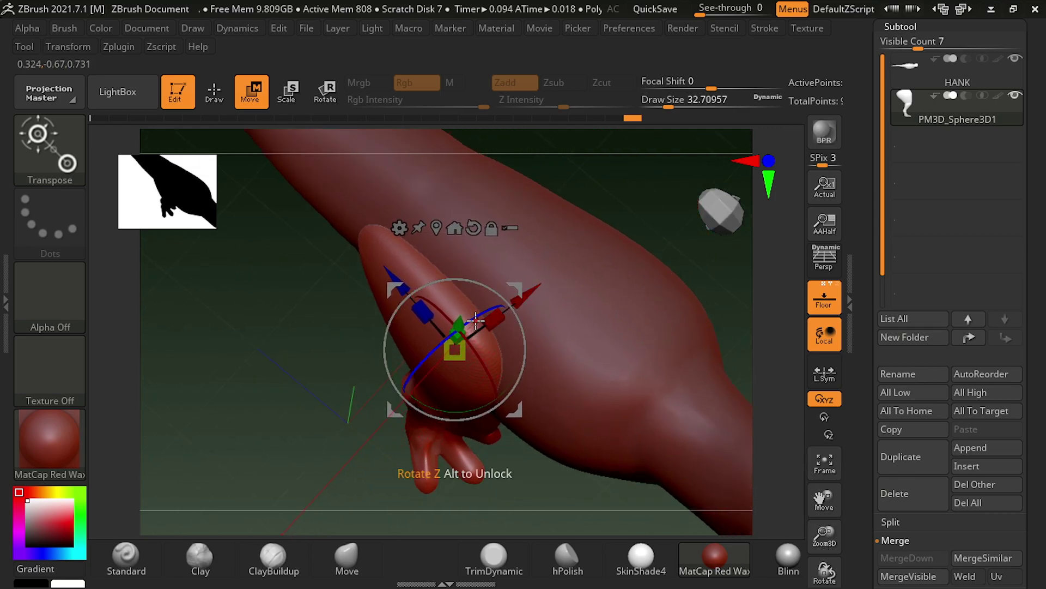
Step: Rotate the leg with the Z ring until it stands upright
left_click_drag(476, 321, 493, 304)
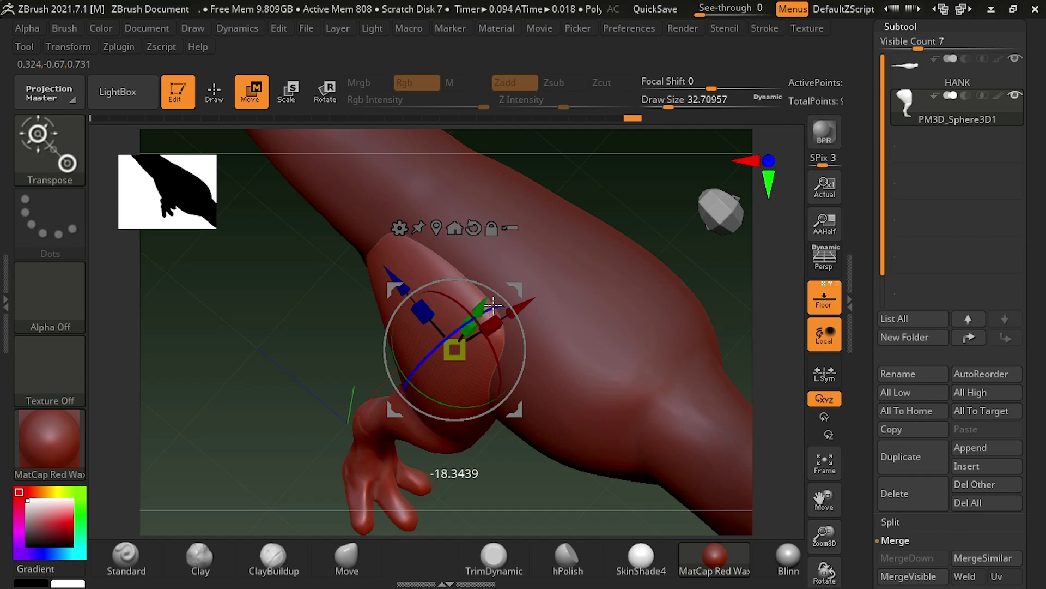
mouse_move(586, 474)
right_mouse_down()
mouse_move(706, 238)
mouse_move(723, 265)
right_mouse_up()
left_click_drag(840, 497, 718, 224)
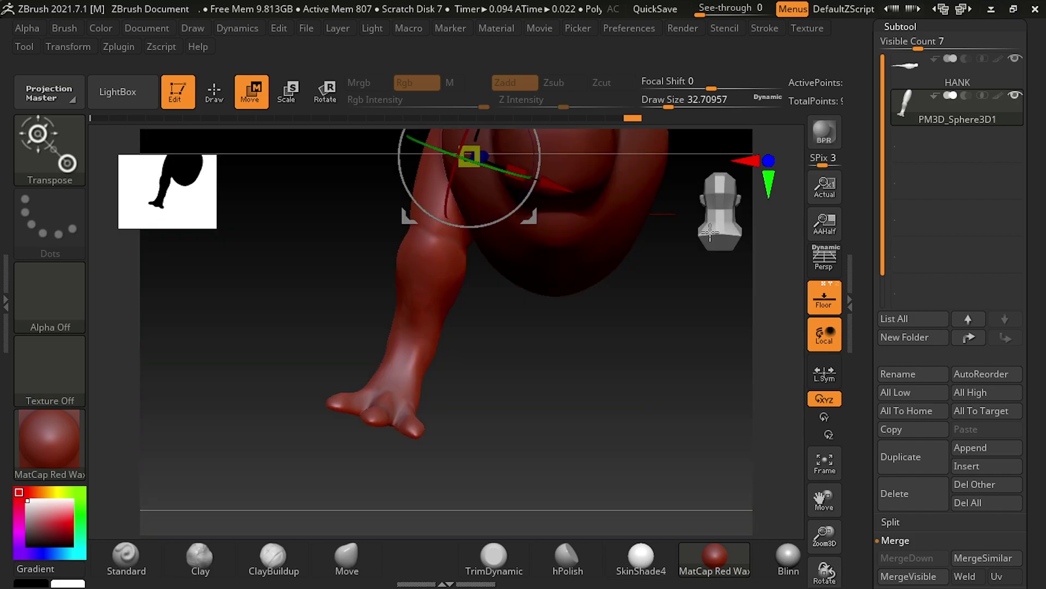
left_click_drag(797, 500, 783, 577)
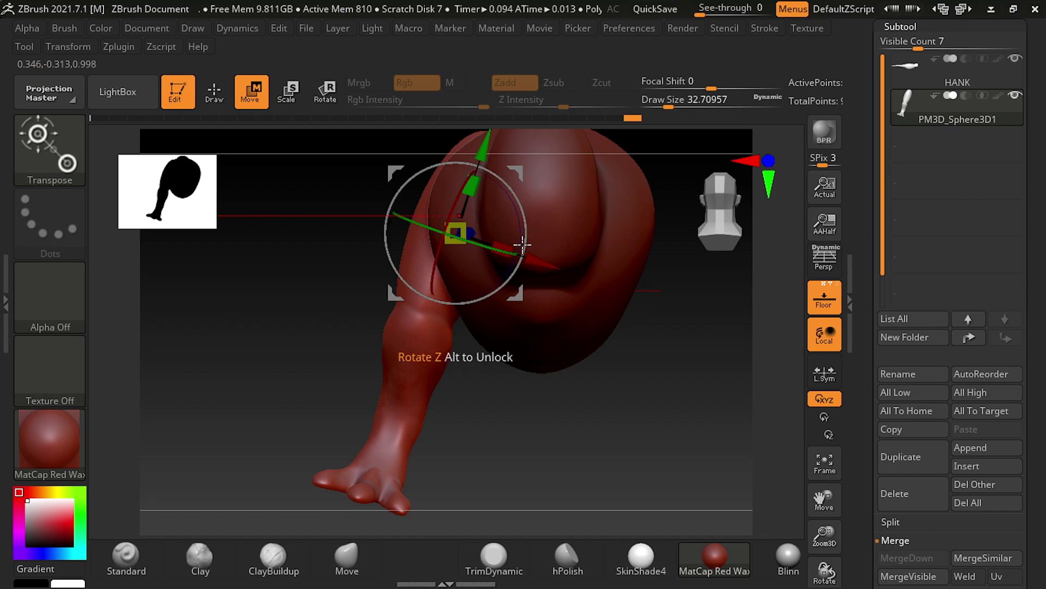
mouse_move(522, 245)
left_mouse_down()
mouse_move(518, 235)
mouse_move(527, 238)
left_mouse_up()
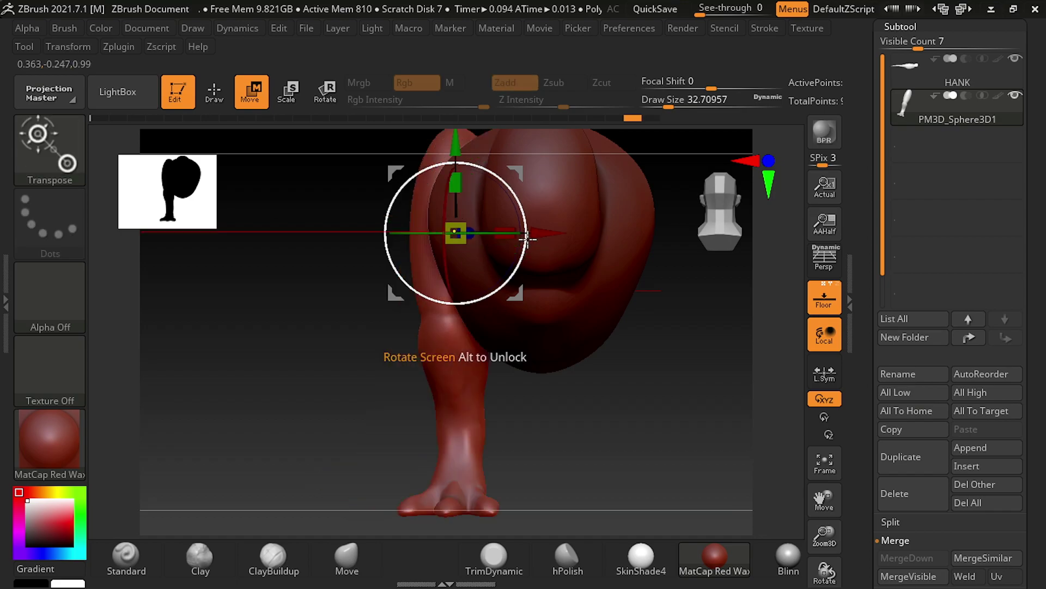
left_click_drag(808, 487, 808, 574)
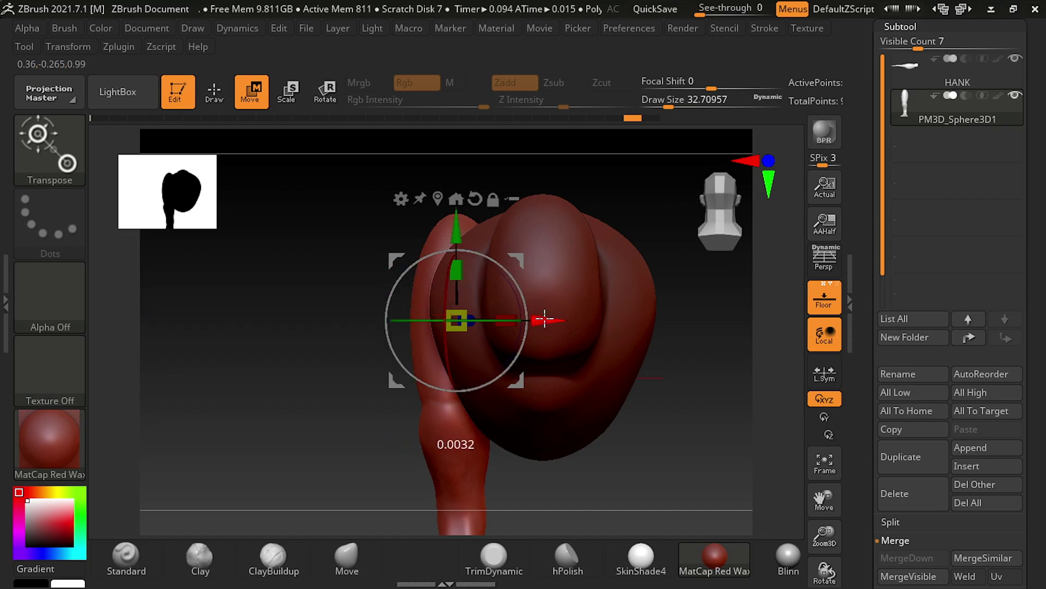
Step: Nudge the leg along X and down into place under HANK's hip
left_click_drag(546, 320, 579, 321)
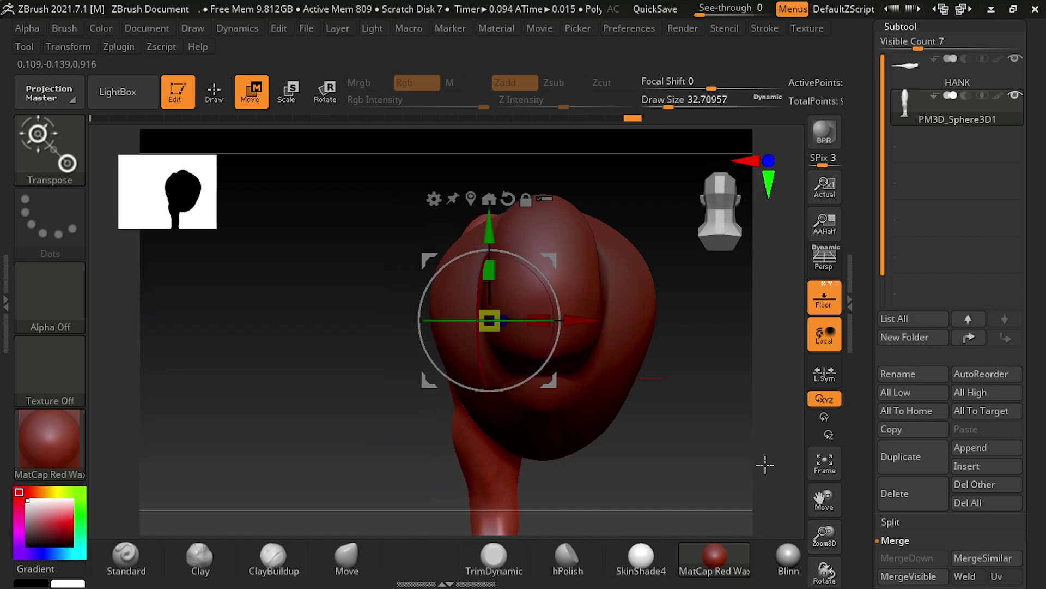
left_click_drag(824, 498, 763, 386)
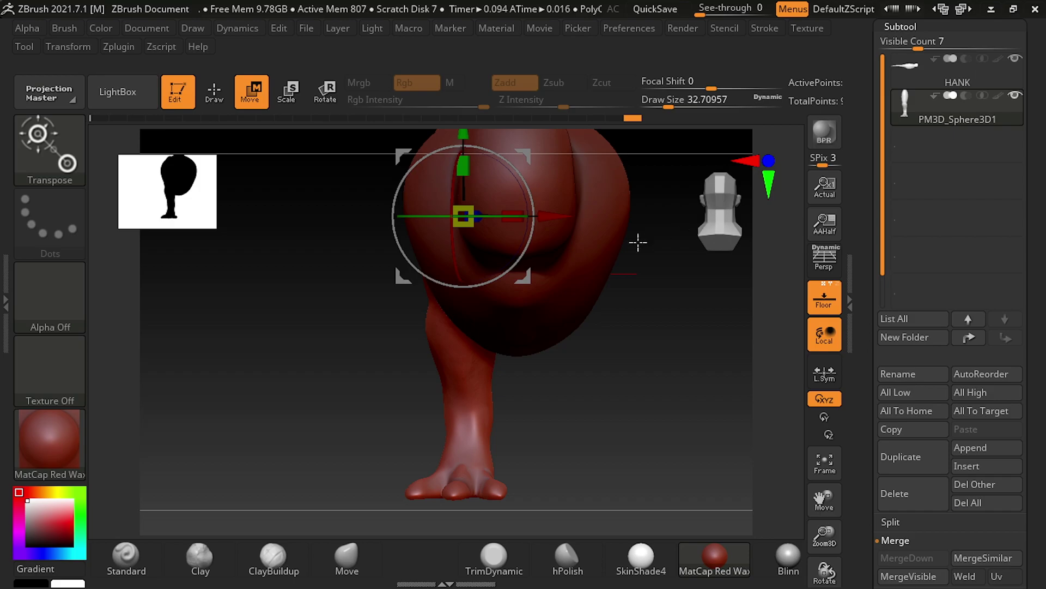
left_click_drag(562, 220, 547, 222)
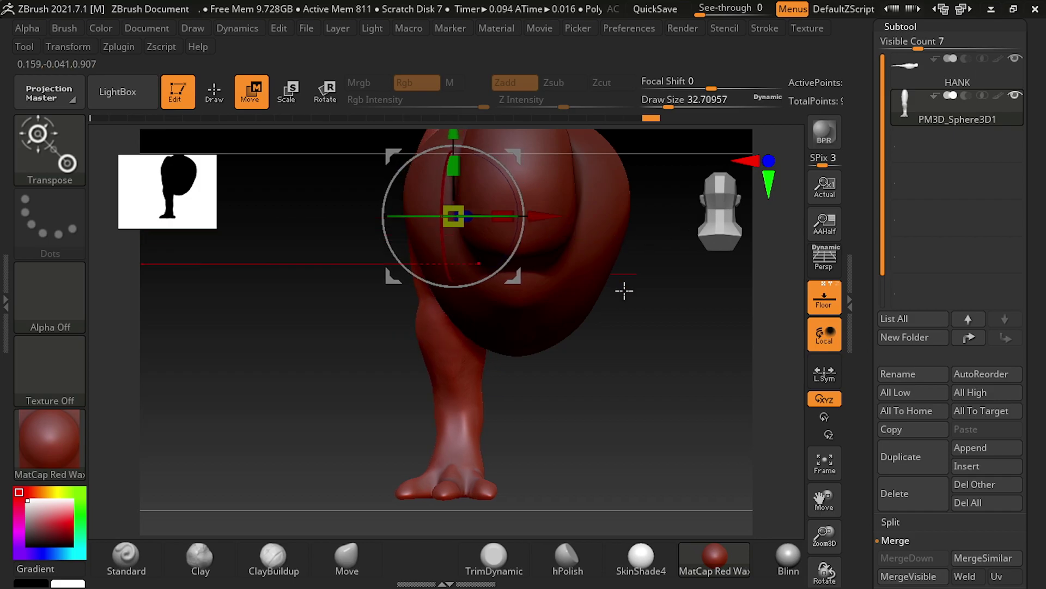
left_click_drag(675, 315, 775, 342)
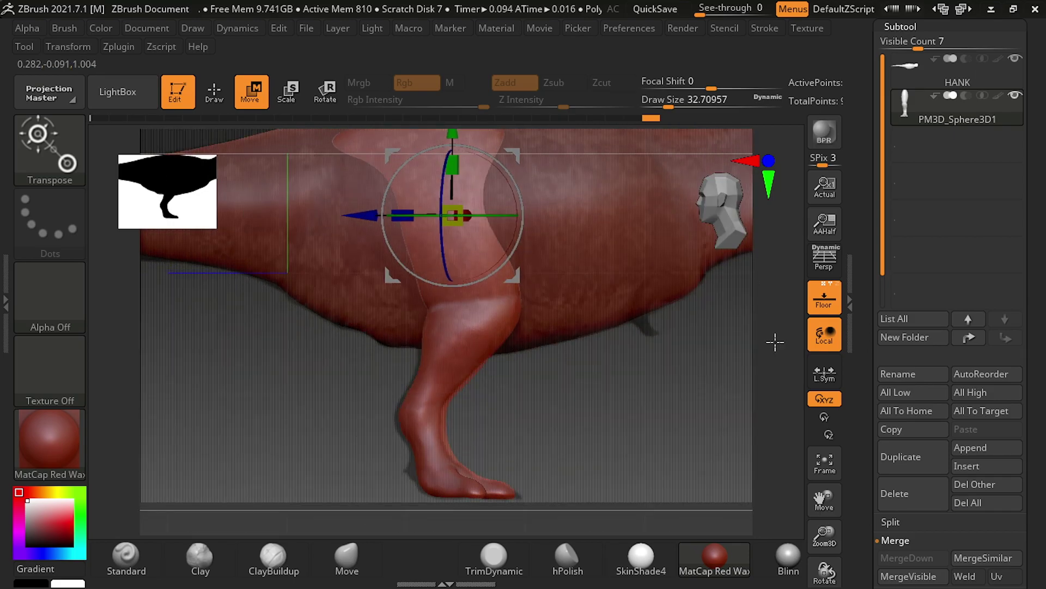
left_click_drag(824, 498, 816, 499)
mouse_move(626, 179)
left_mouse_down()
mouse_move(633, 334)
mouse_move(501, 339)
left_mouse_up()
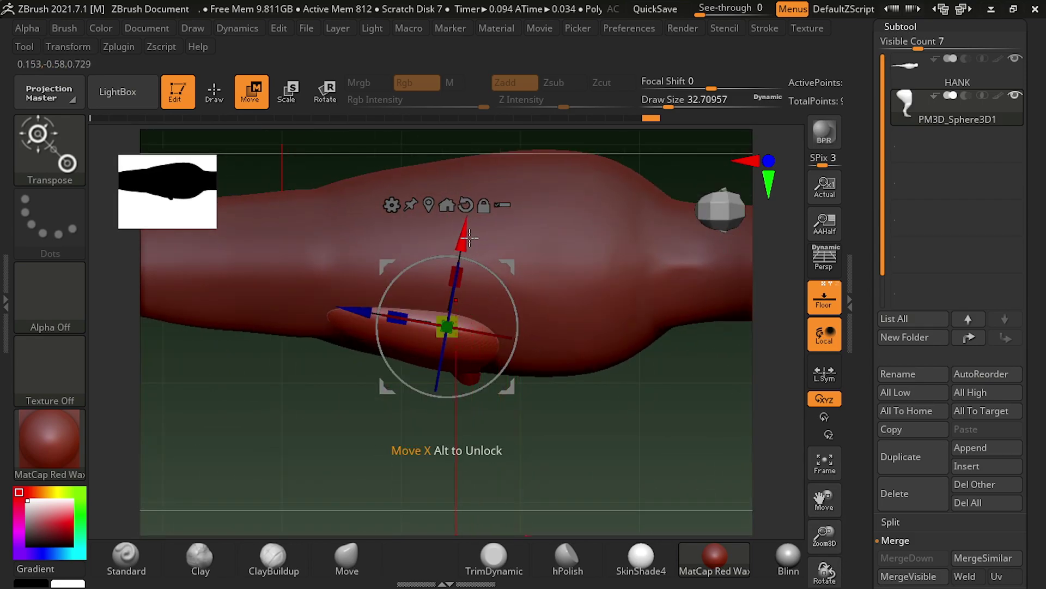
left_click_drag(463, 234, 462, 258)
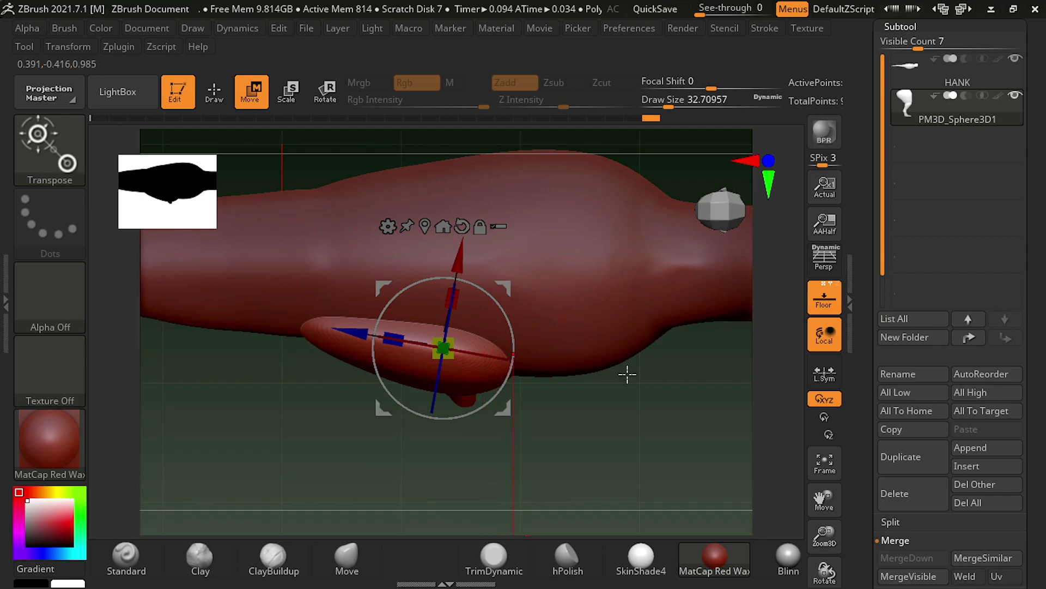
mouse_move(627, 374)
left_mouse_down()
mouse_move(635, 339)
mouse_move(602, 280)
mouse_move(614, 381)
mouse_move(588, 387)
mouse_move(615, 338)
mouse_move(674, 281)
mouse_move(672, 212)
mouse_move(703, 207)
mouse_move(701, 246)
left_mouse_up()
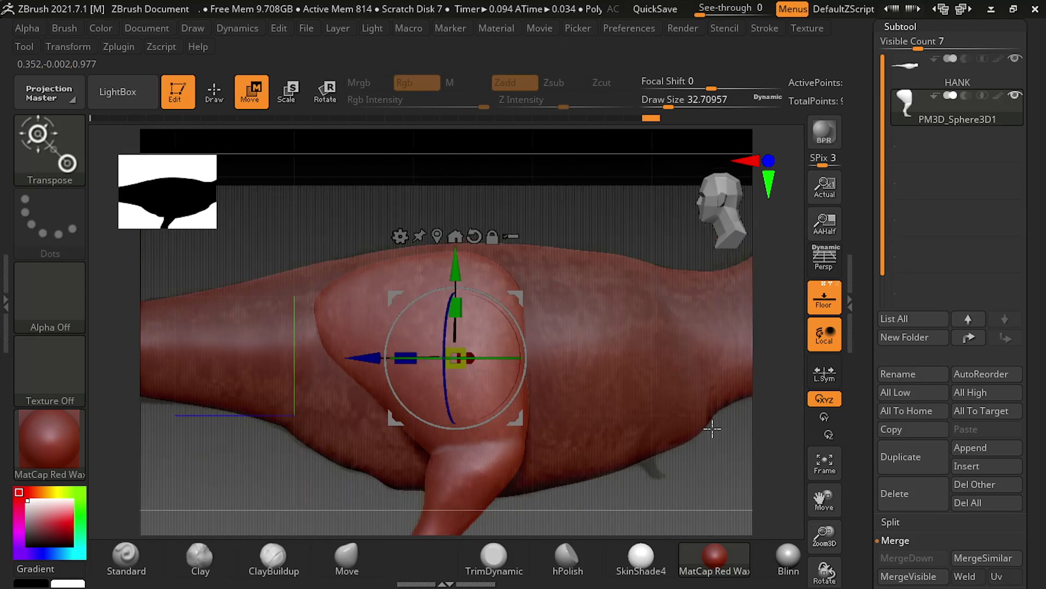
Step: Toggle Draw and back to Move, give the leg a final small X nudge, and check it from the side
mouse_move(631, 204)
left_mouse_down()
mouse_move(556, 205)
mouse_move(551, 273)
mouse_move(725, 200)
left_mouse_up()
key("q")
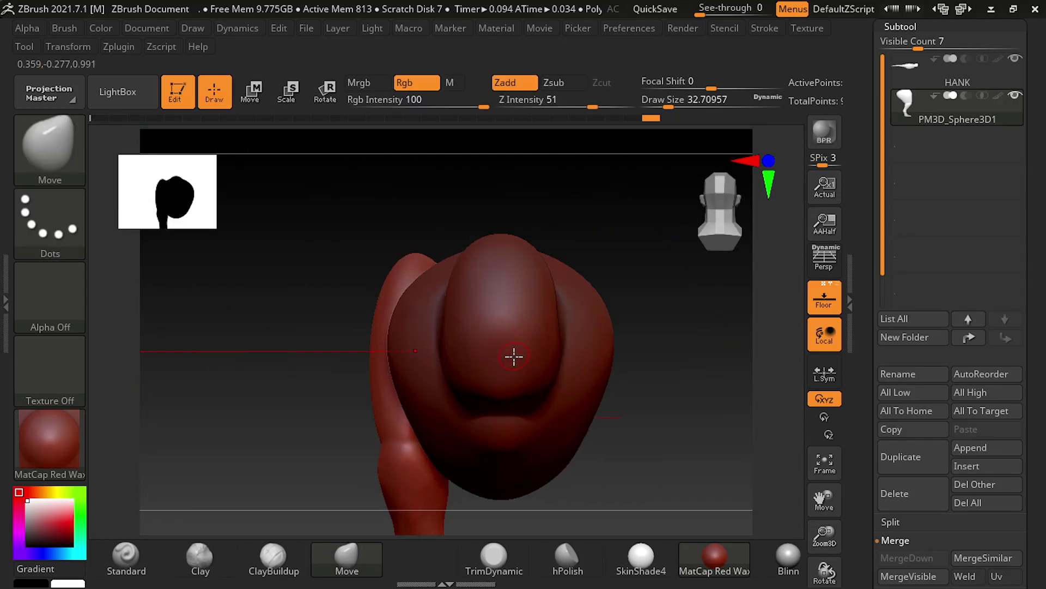
left_click(253, 93)
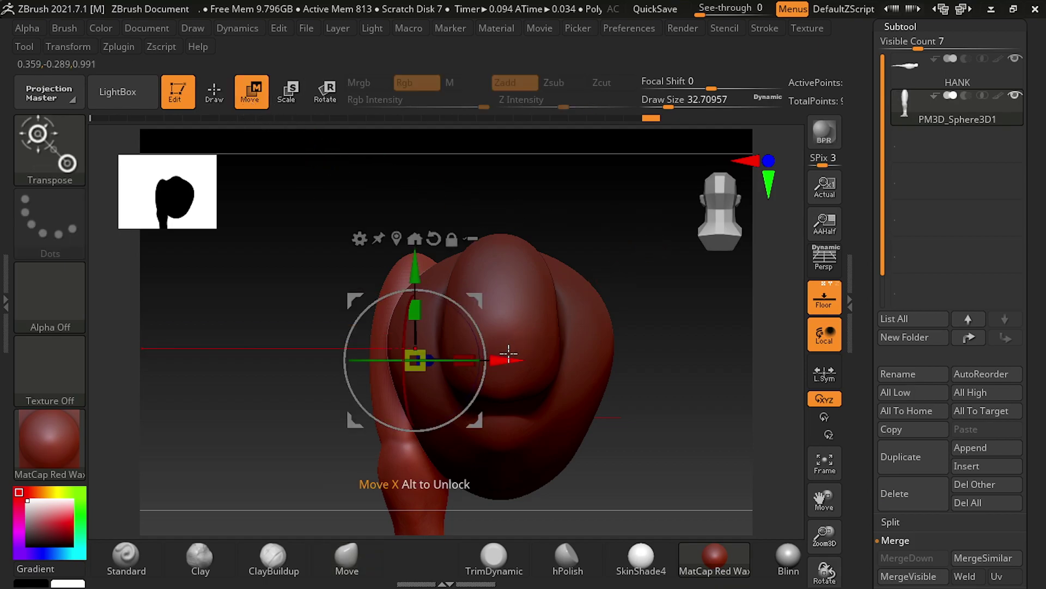
left_click_drag(508, 353, 503, 360)
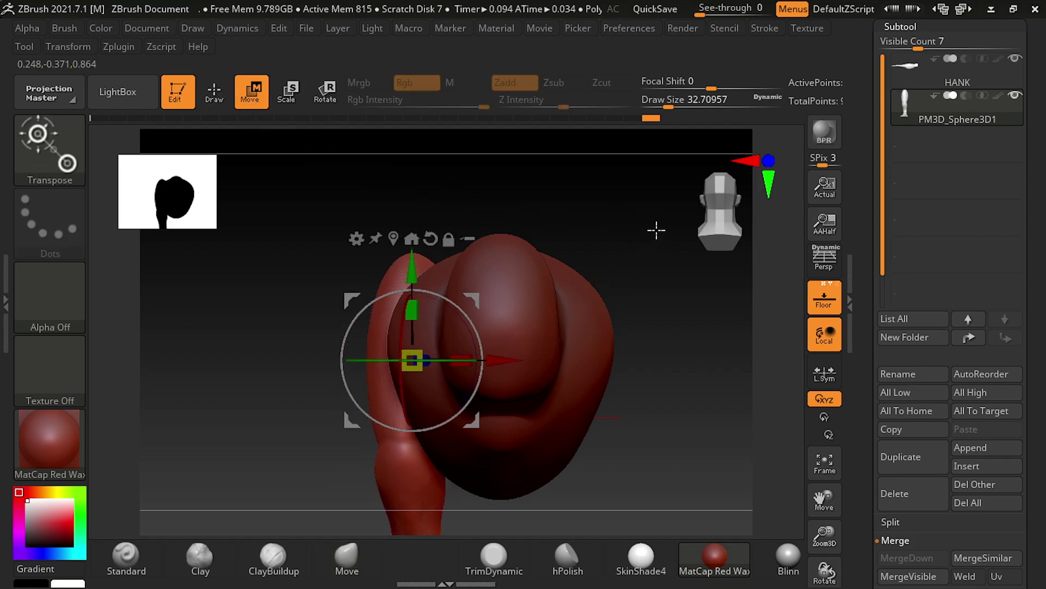
mouse_move(634, 203)
left_mouse_down()
mouse_move(649, 352)
mouse_move(715, 290)
mouse_move(774, 327)
left_mouse_up()
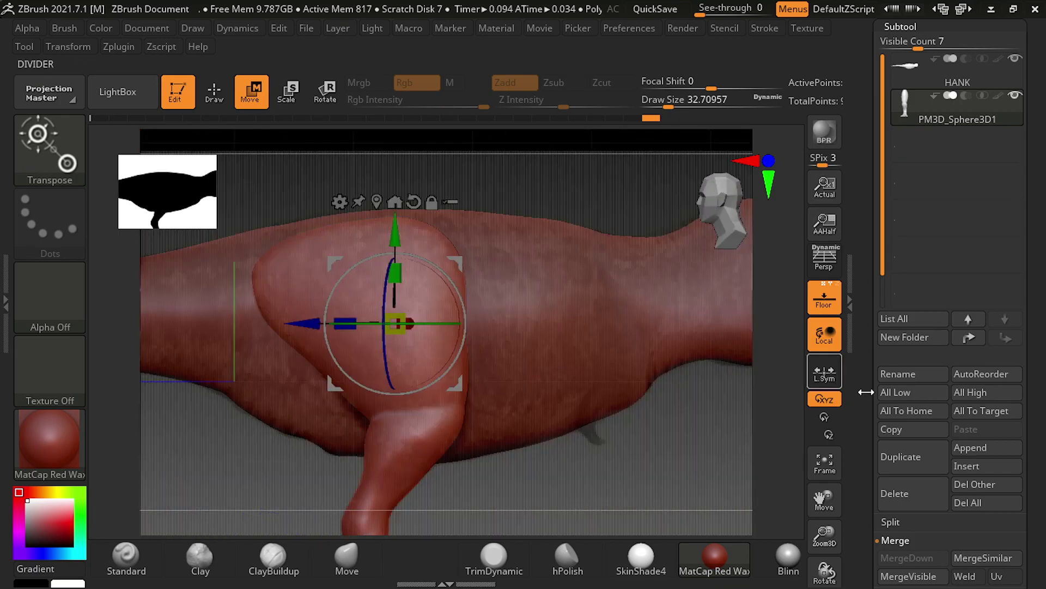
Step: Turn the view to face HANK's front with the leg centred
left_click_drag(866, 459, 853, 385)
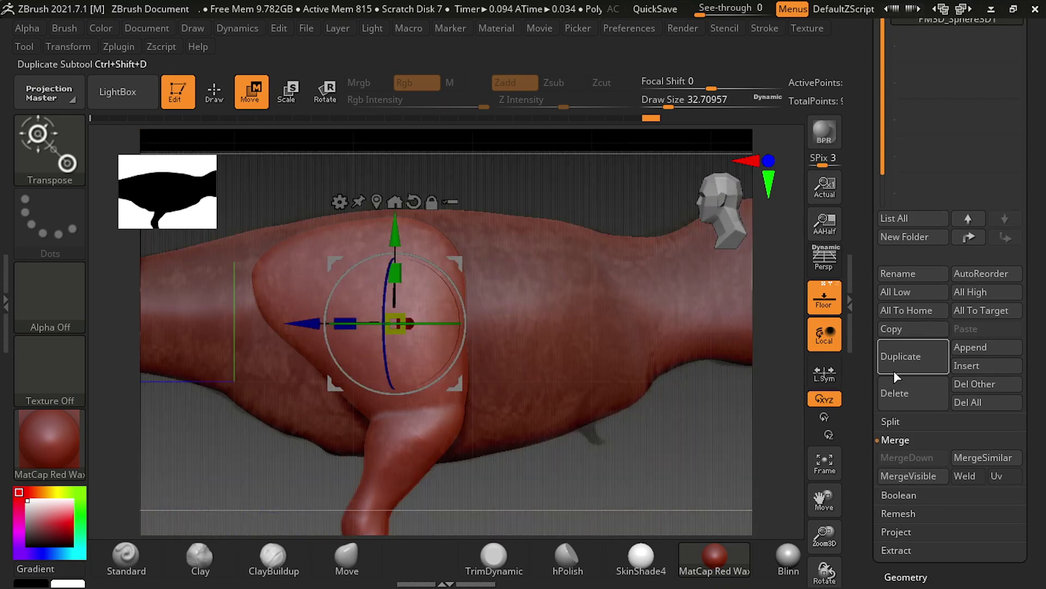
left_click_drag(720, 218, 681, 212)
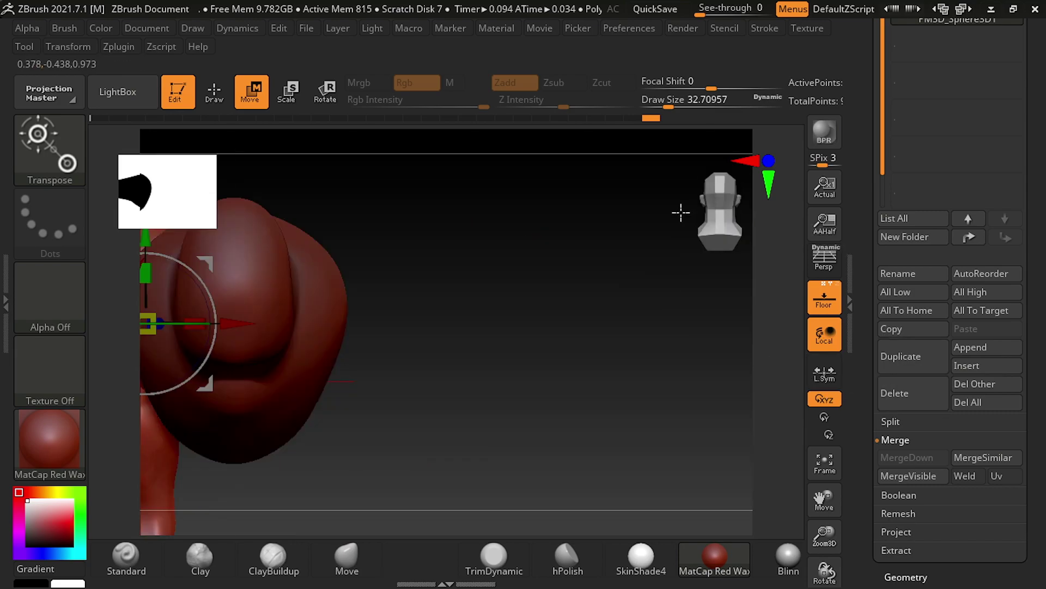
left_click_drag(829, 504, 937, 435)
left_click(937, 439)
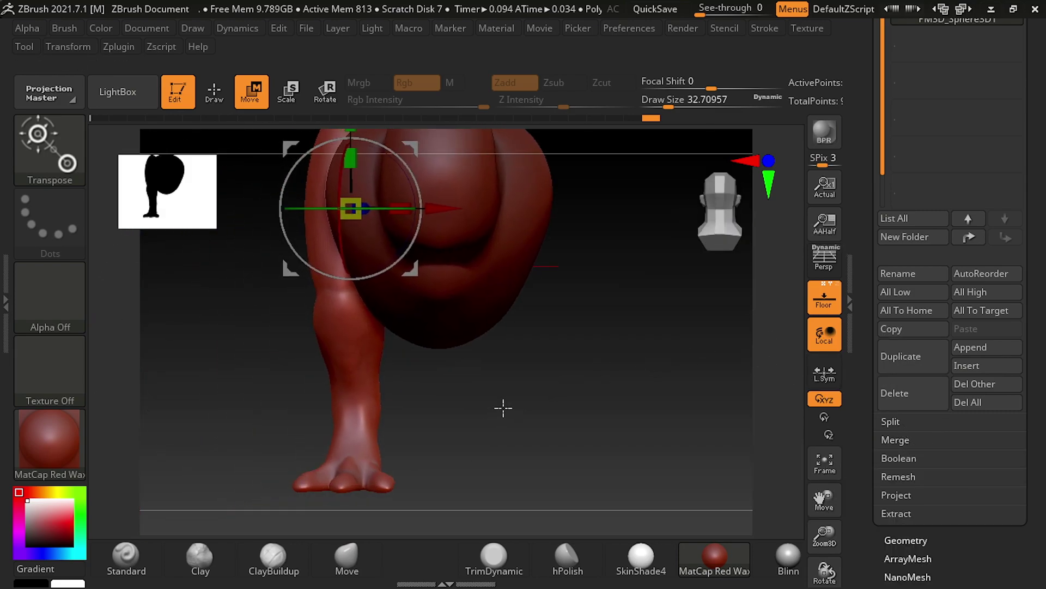
Step: Tilt the hind leg slightly, scale its width, and shift it sideways
left_click_drag(381, 214, 448, 210)
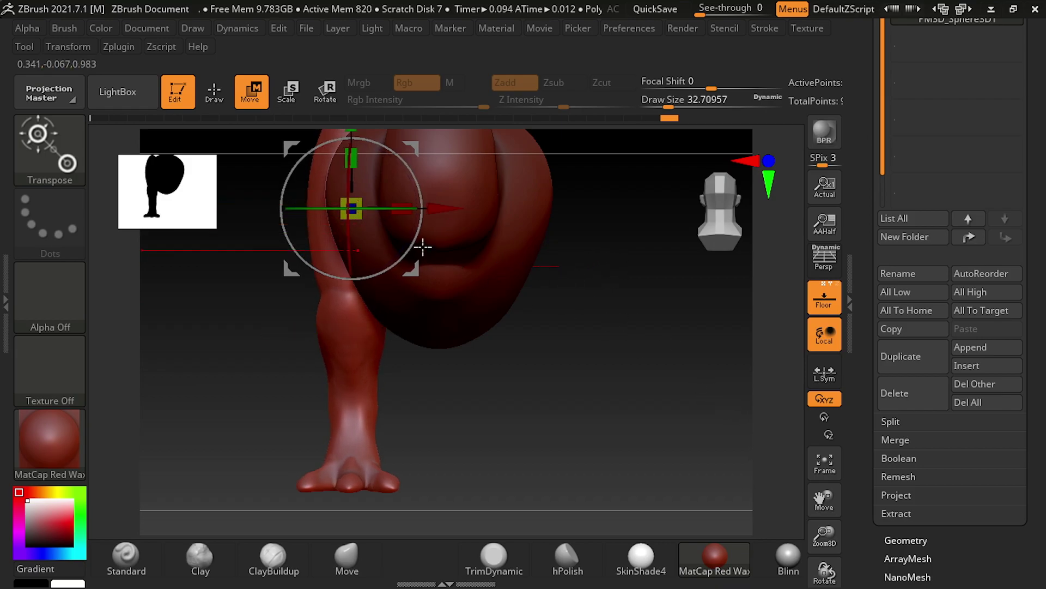
left_click(386, 211)
left_click_drag(390, 208, 390, 210)
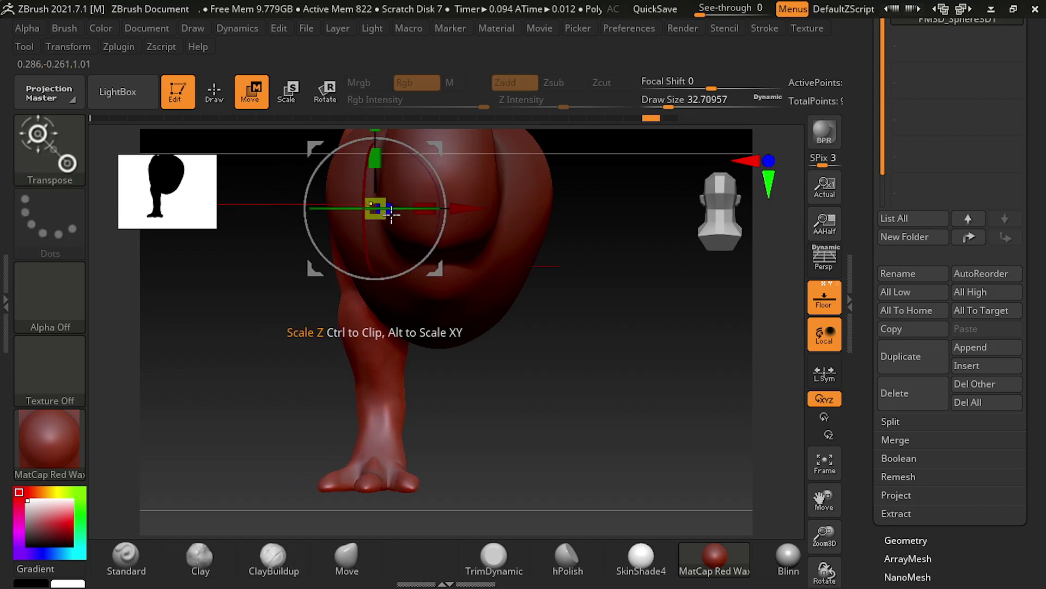
left_click_drag(384, 210, 469, 209)
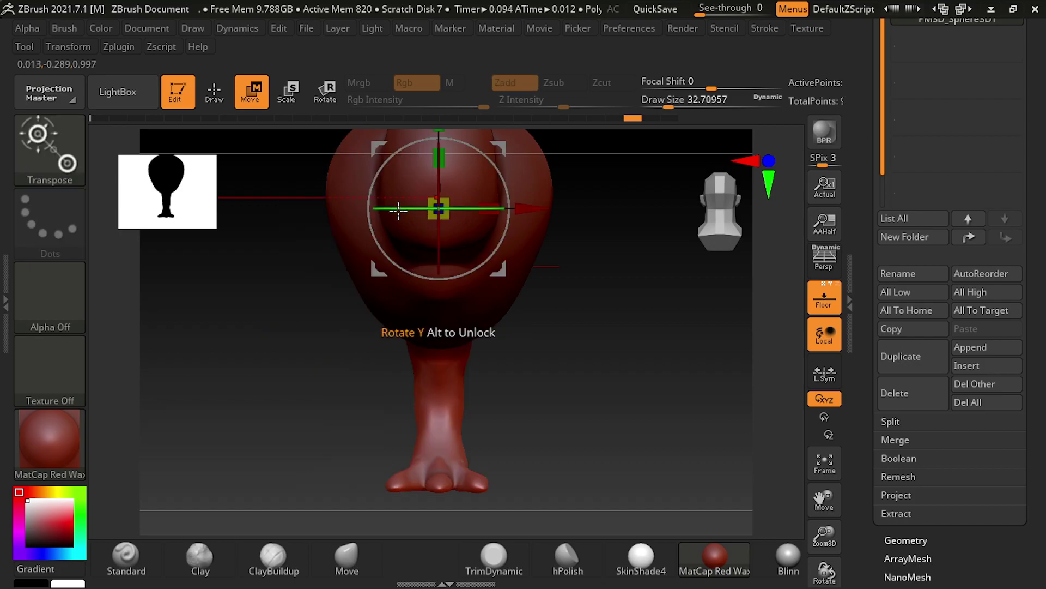
left_click_drag(543, 201, 461, 206)
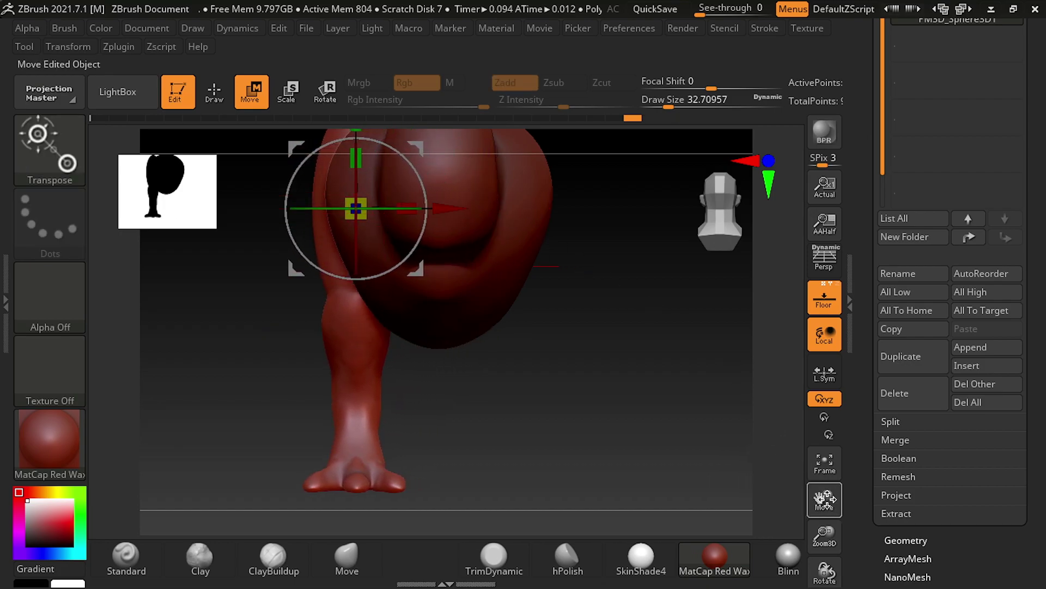
Step: Orbit to the side and pan down to the flat lump on the body
left_click_drag(824, 498, 855, 551)
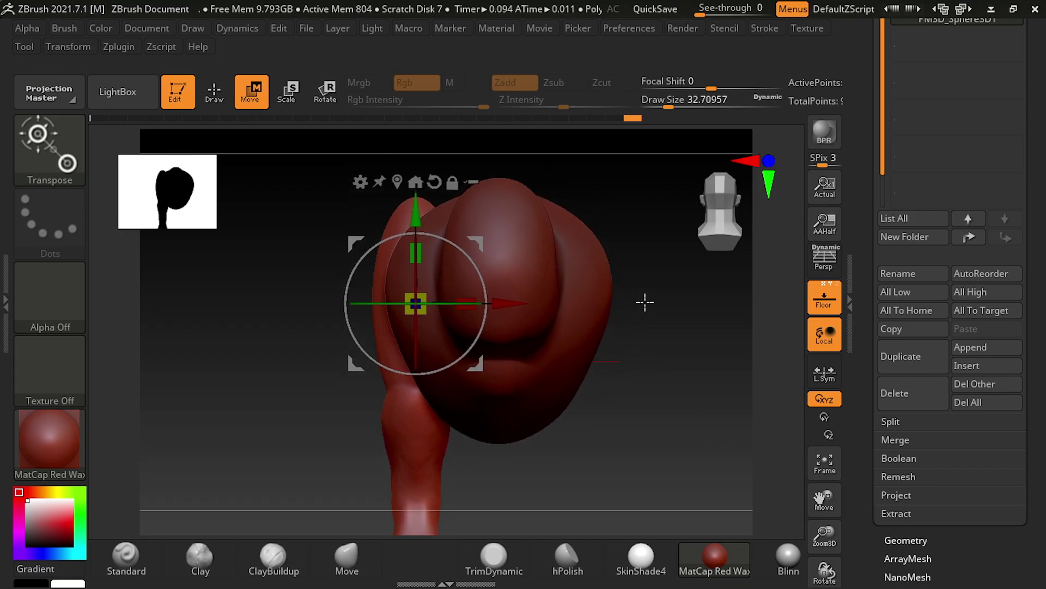
left_click_drag(645, 211, 648, 416)
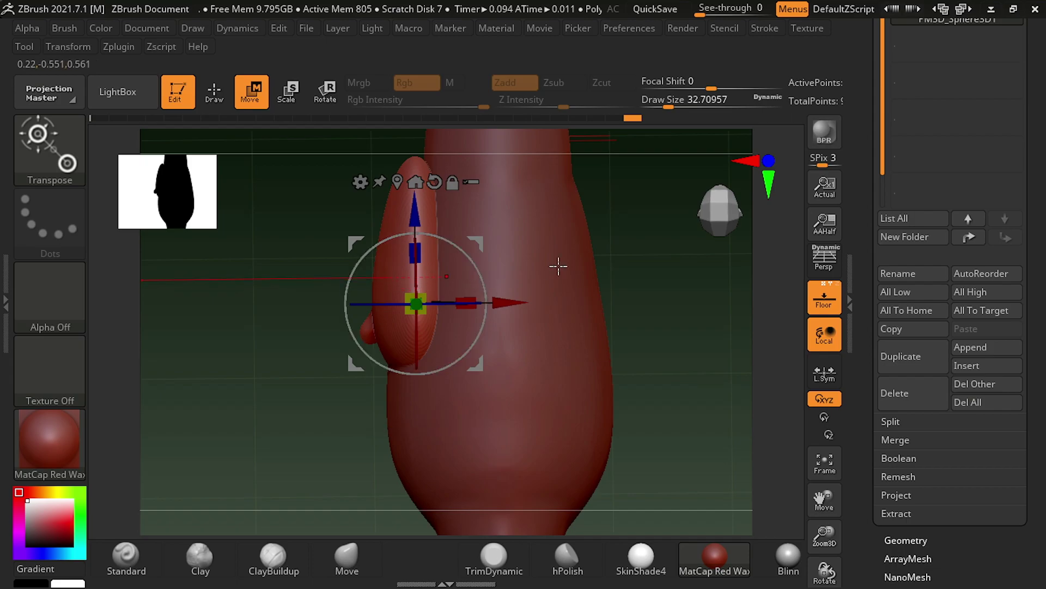
left_click_drag(821, 498, 847, 566)
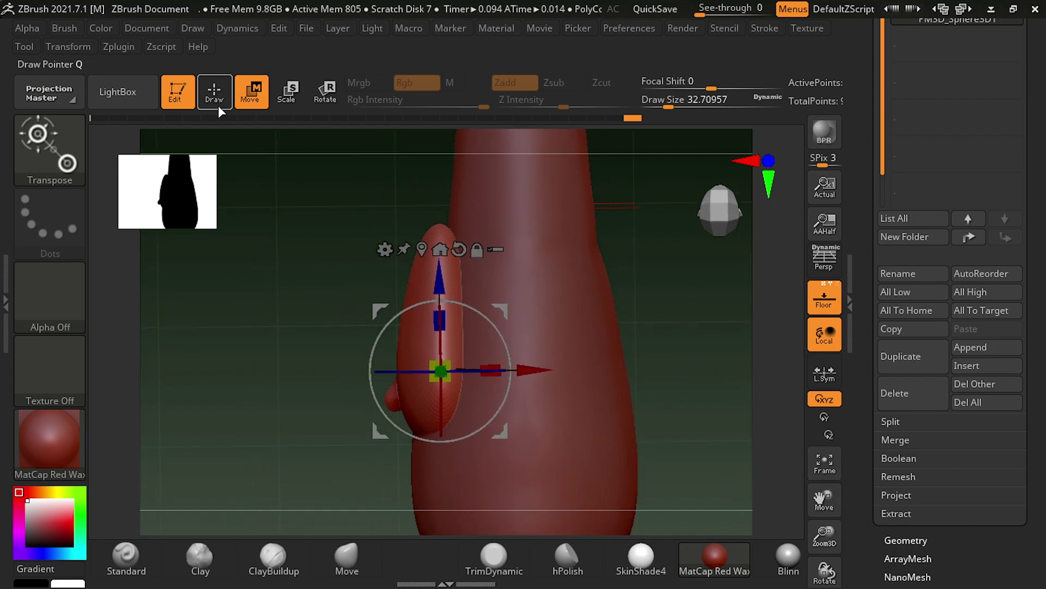
Step: With an enlarged Move brush, pull the lump's tip up and outward into a thin flap
left_click(220, 103)
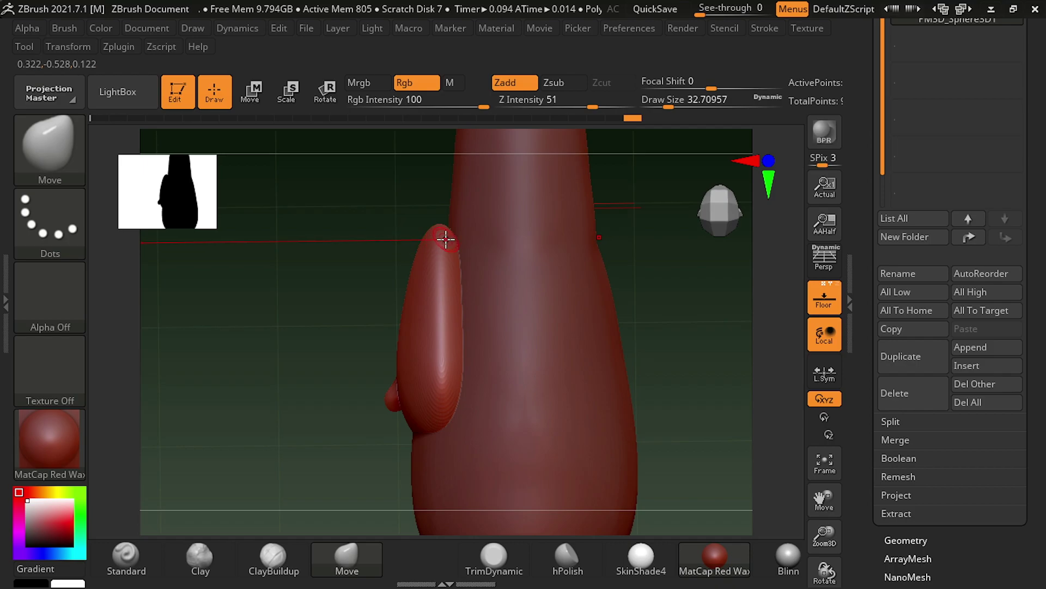
left_click(256, 101)
key("q")
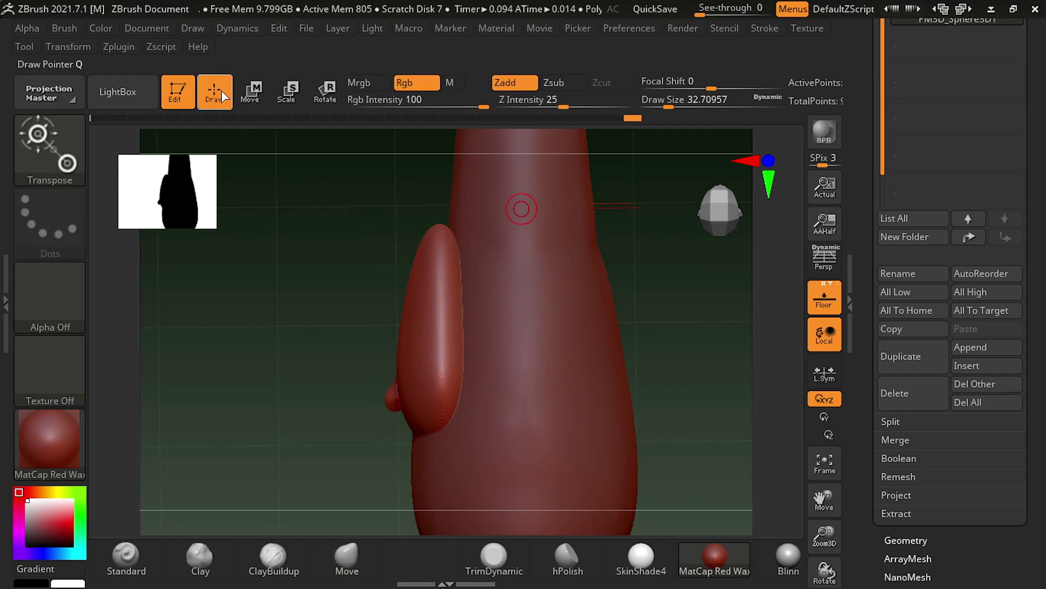
left_click_drag(665, 108, 711, 107)
left_click_drag(434, 236, 450, 225)
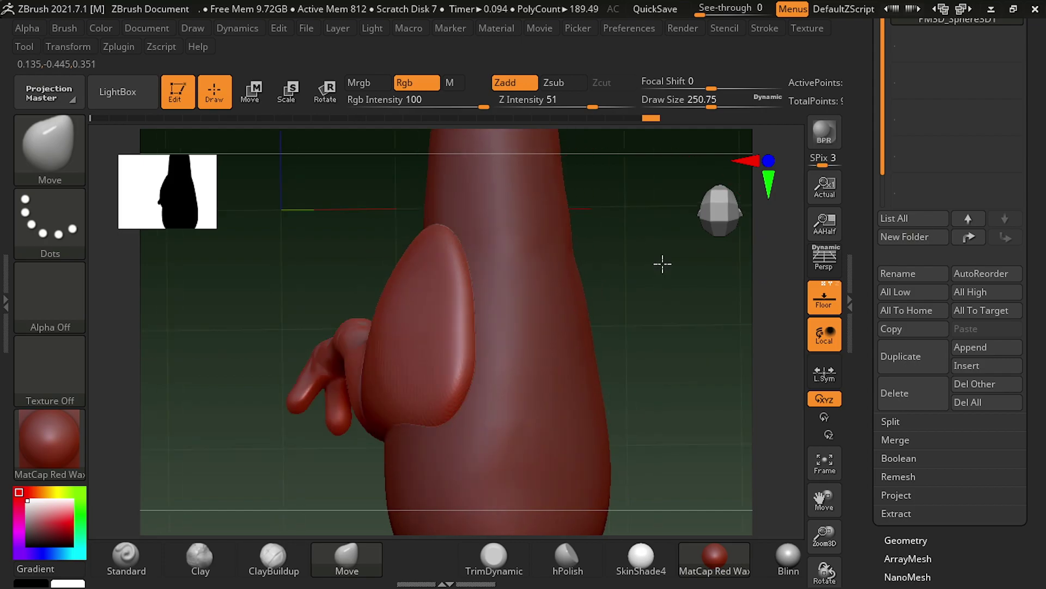
mouse_move(662, 263)
left_mouse_down()
mouse_move(720, 275)
mouse_move(637, 313)
left_mouse_up()
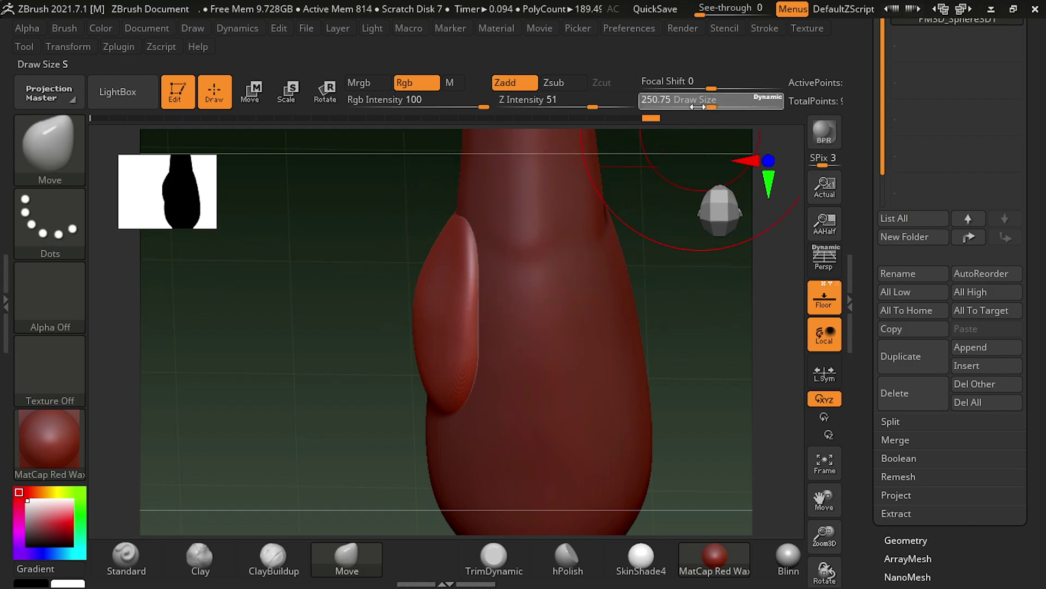
left_click_drag(661, 303, 641, 297)
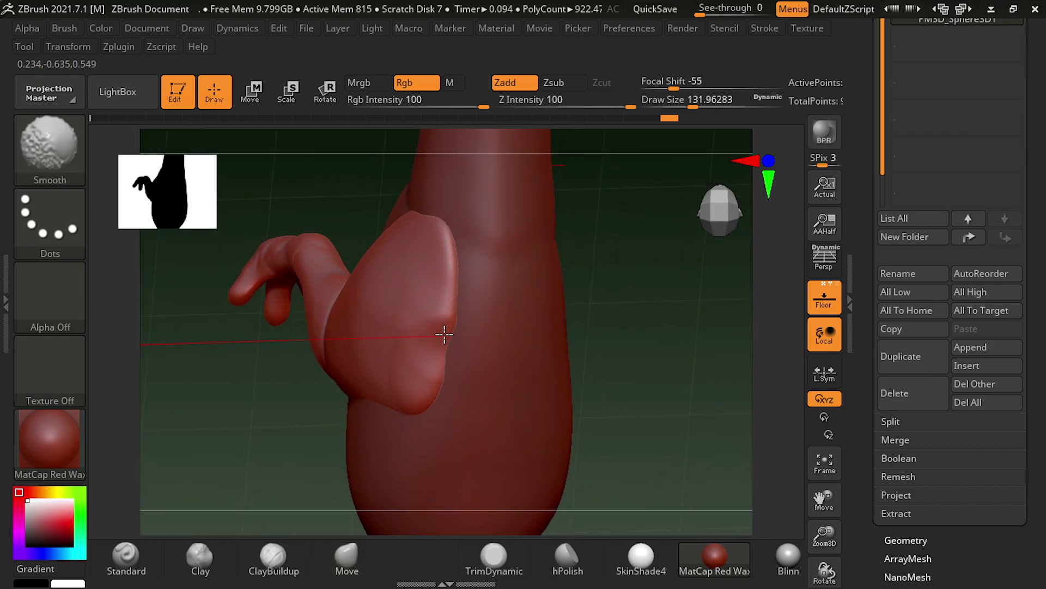
key("shift")
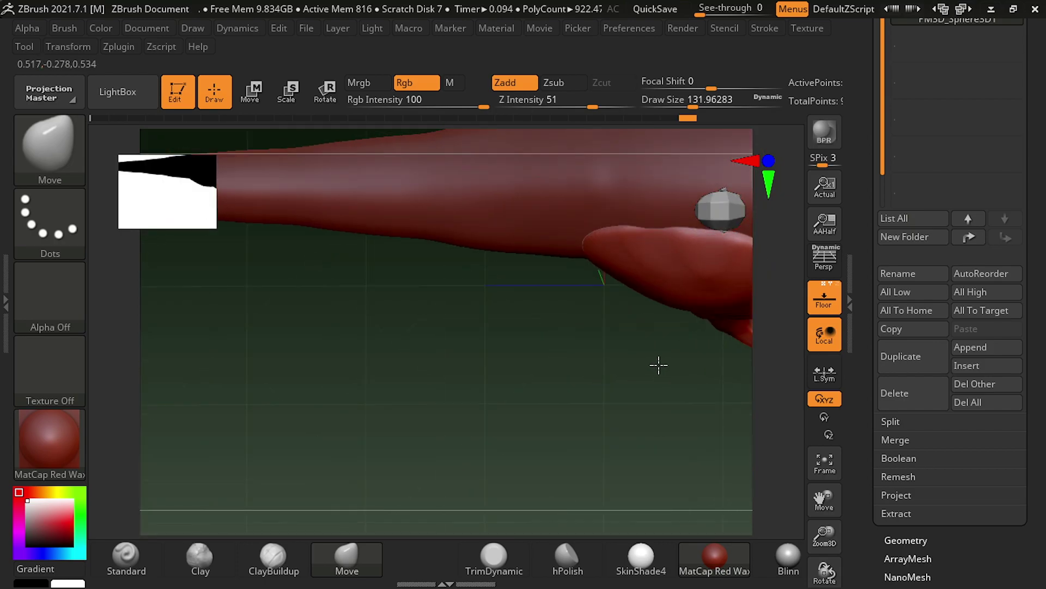
Step: Frame the whole dinosaur and orbit to a front view showing the hind leg and foot
left_click_drag(704, 171, 675, 226)
left_click(824, 474)
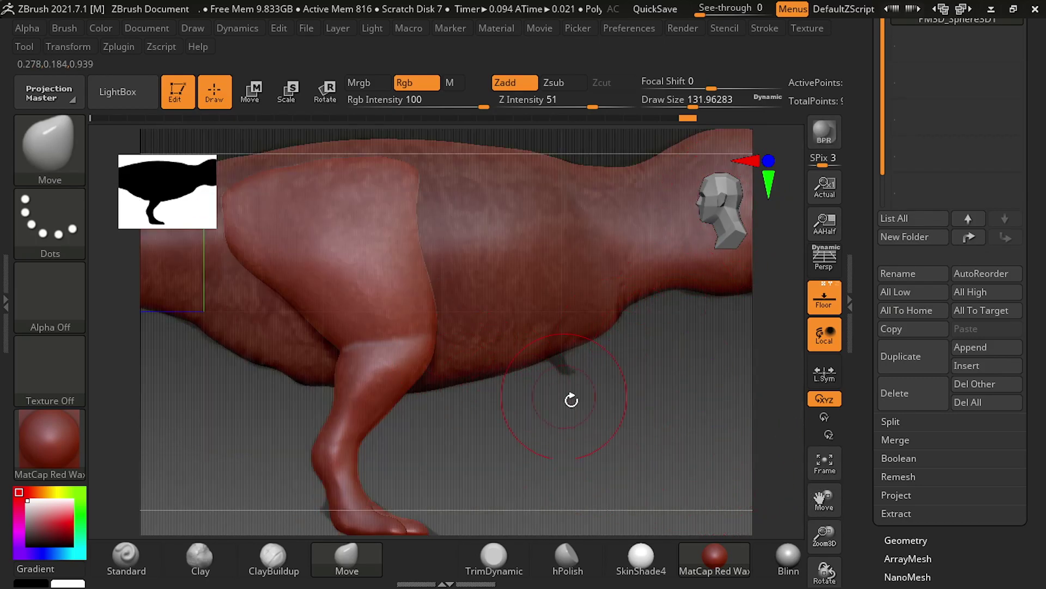
left_click_drag(824, 497, 642, 339)
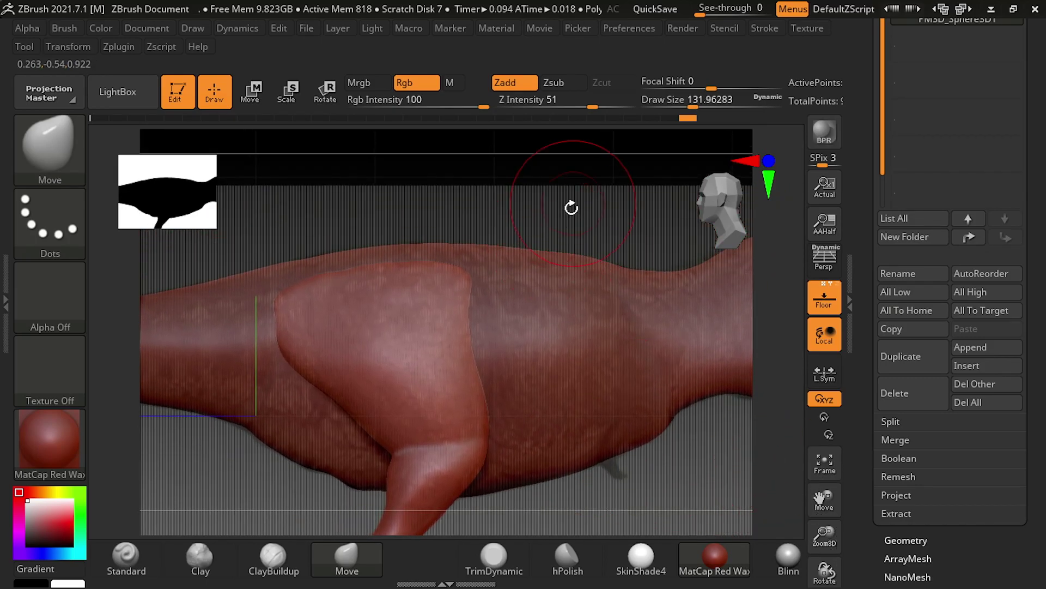
mouse_move(571, 208)
left_mouse_down()
mouse_move(580, 351)
mouse_move(560, 397)
mouse_move(556, 373)
mouse_move(486, 315)
left_mouse_up()
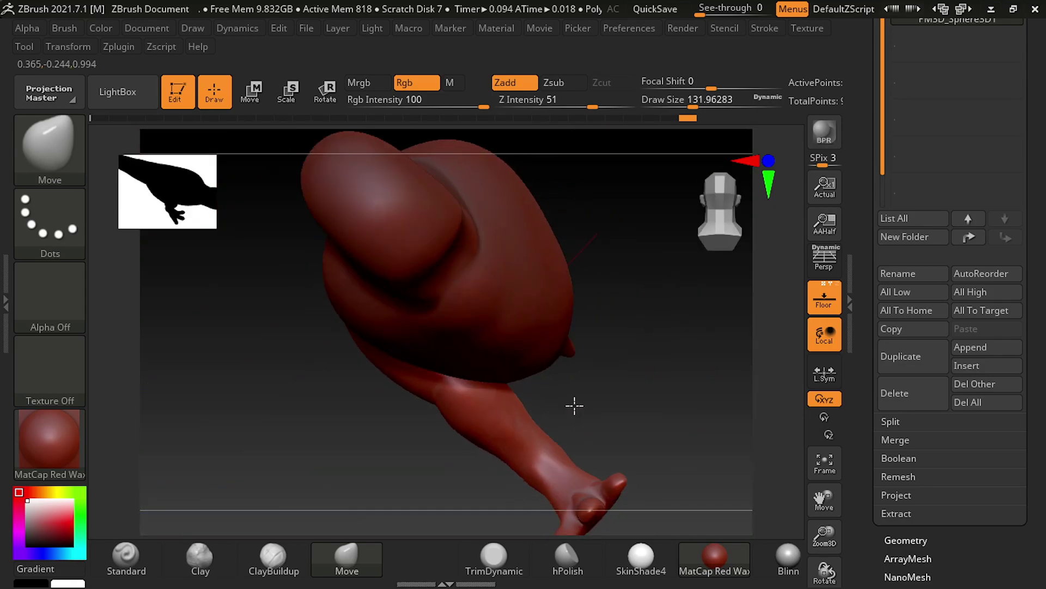
left_click_drag(500, 370, 572, 409)
left_click(725, 235)
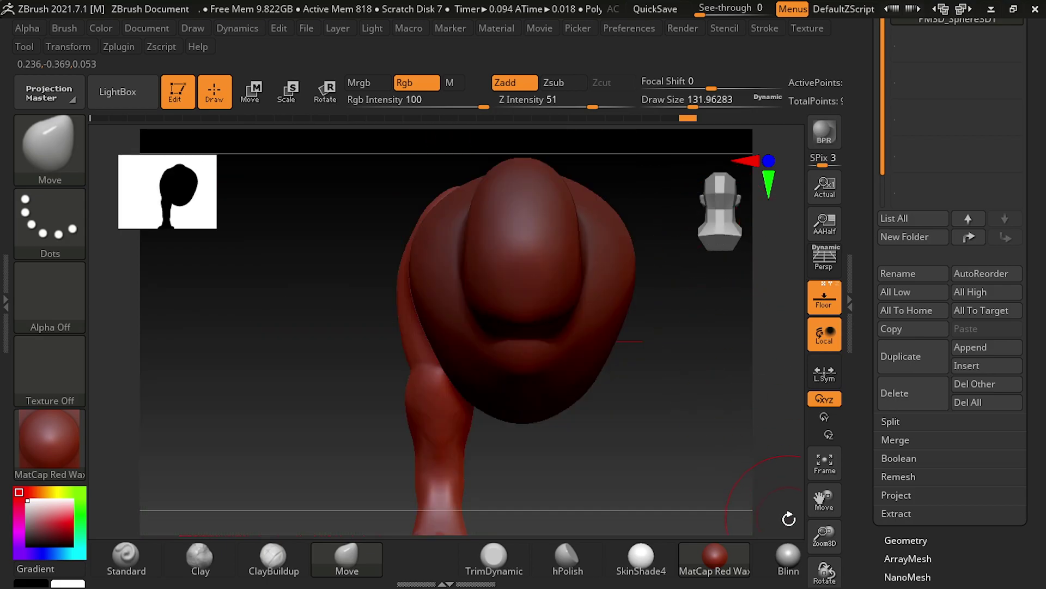
left_click_drag(820, 499, 818, 459)
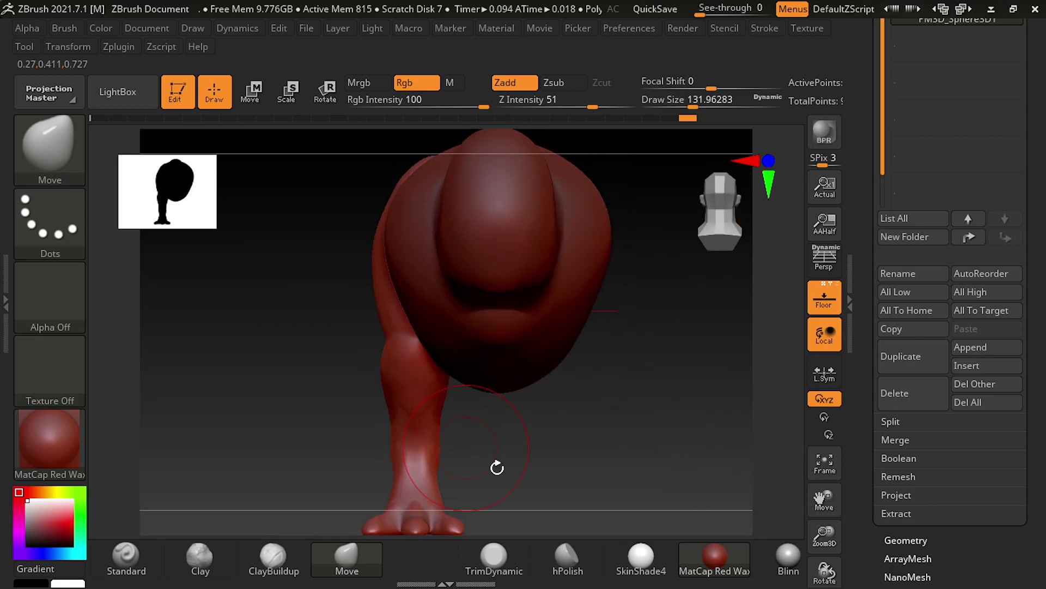
left_click_drag(834, 493, 824, 463)
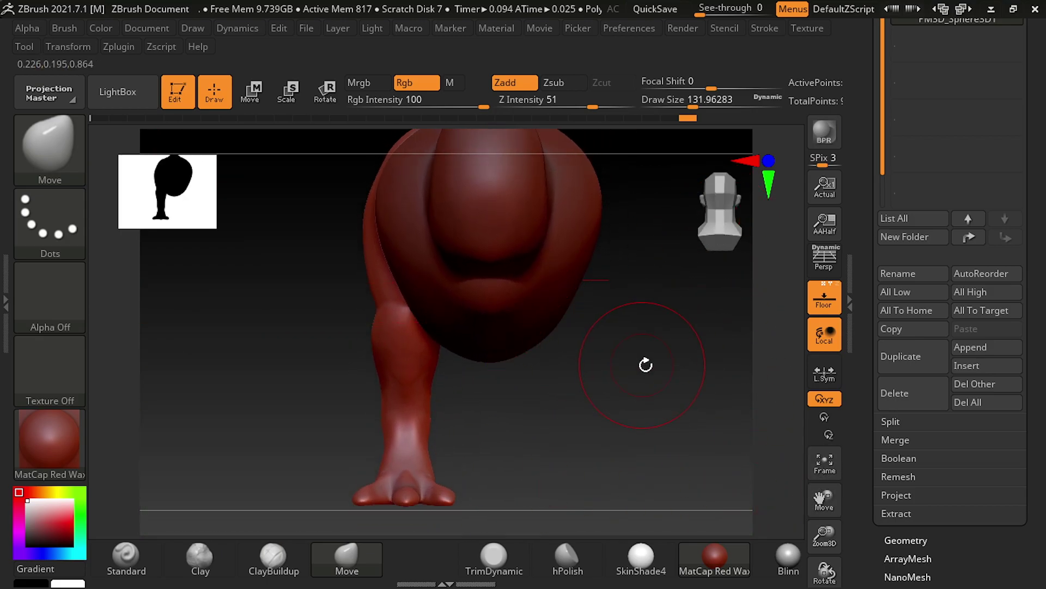
Step: Duplicate the hind leg as PM3D_Sphere3D2 and slide the copy sideways along X
left_click(900, 355)
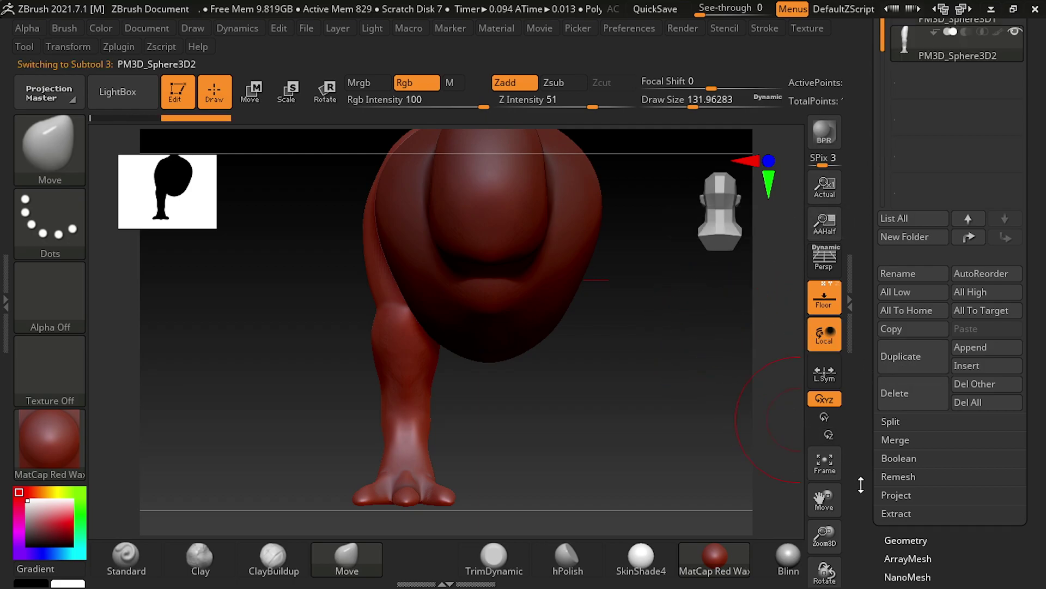
scroll(877, 492, "down", 5)
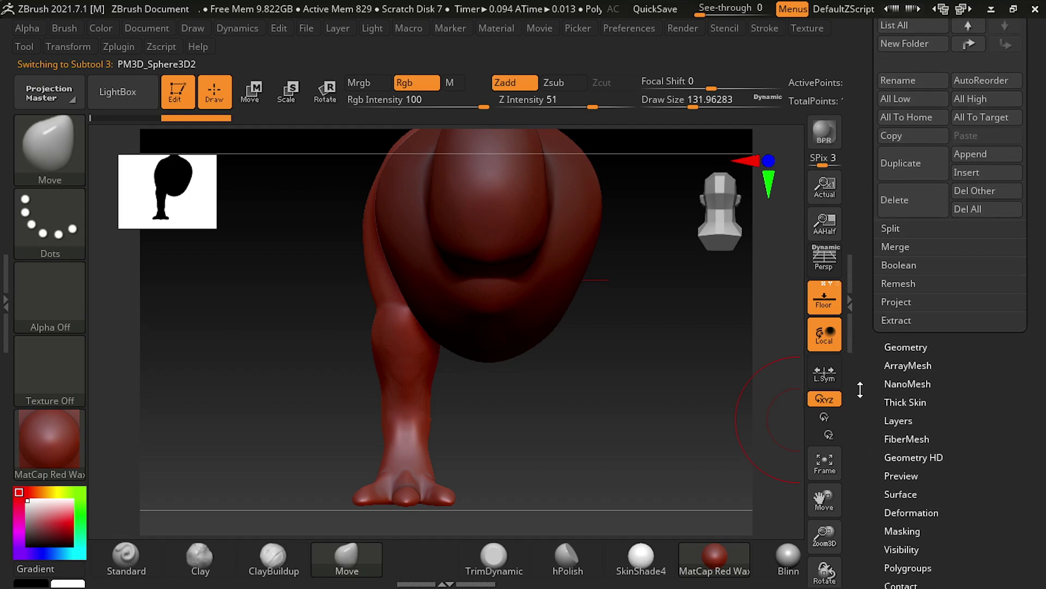
left_click(252, 92)
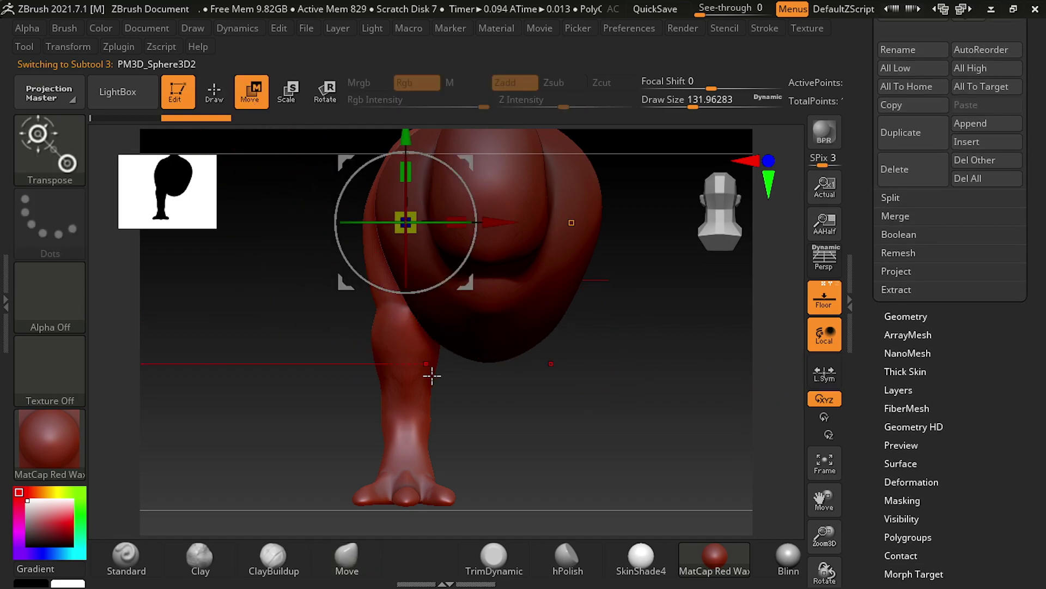
mouse_move(498, 232)
left_mouse_down()
mouse_move(714, 231)
mouse_move(703, 238)
left_mouse_up()
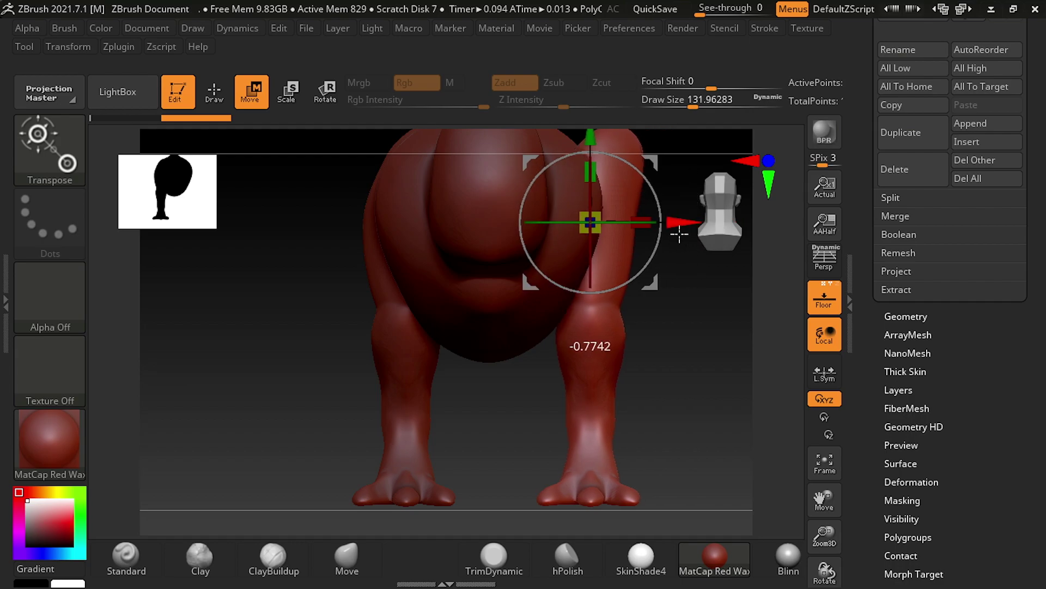
left_click_drag(702, 239, 678, 227)
Step: Orbit around both legs, then undo the copy's sideways move
left_click_drag(341, 312, 656, 284, "shift")
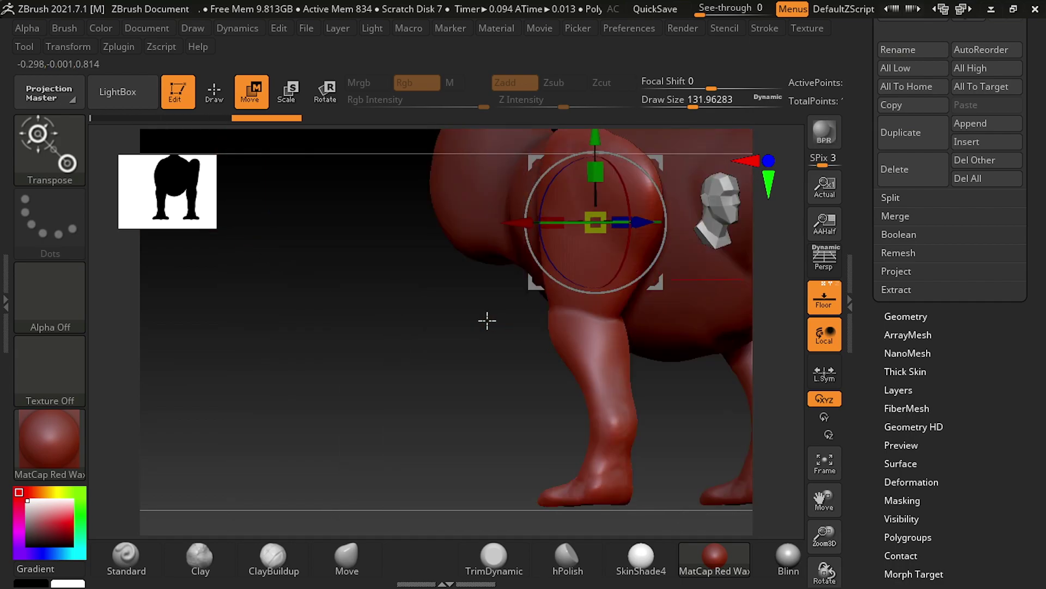
left_click_drag(824, 498, 675, 504)
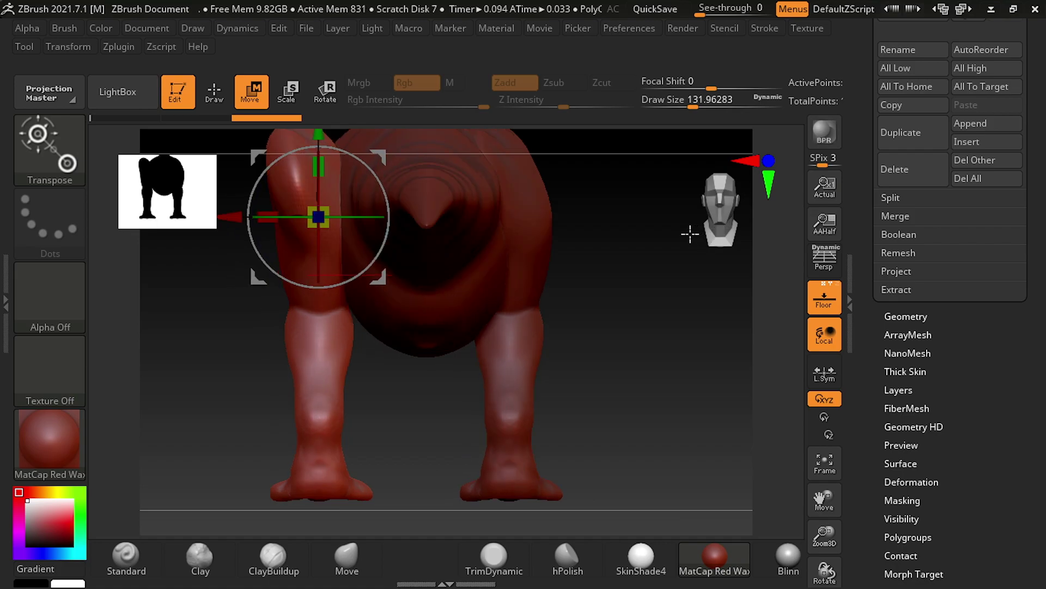
key("ctrl+z")
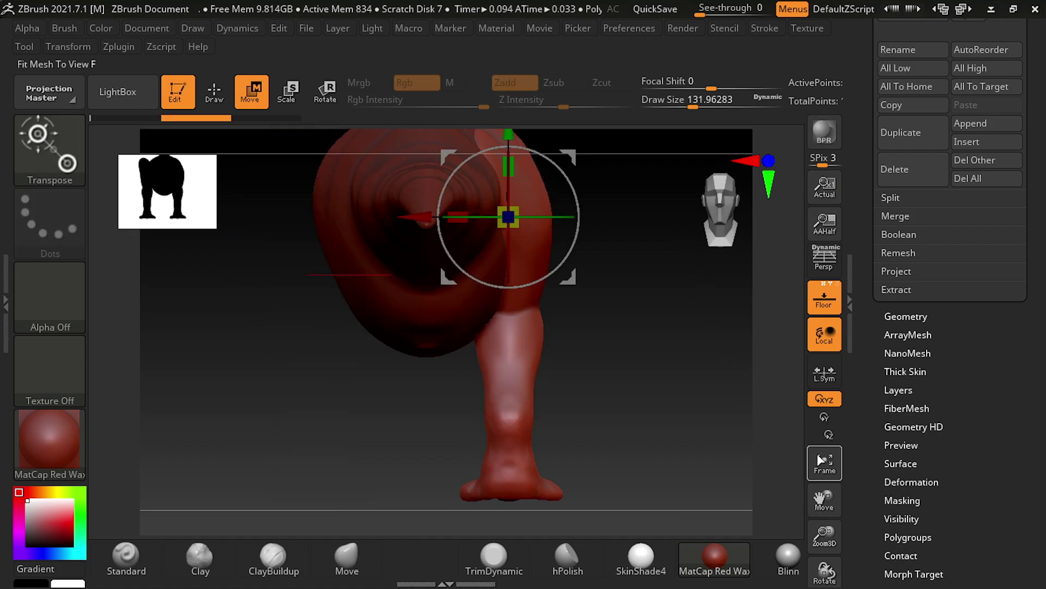
left_click_drag(686, 298, 766, 364)
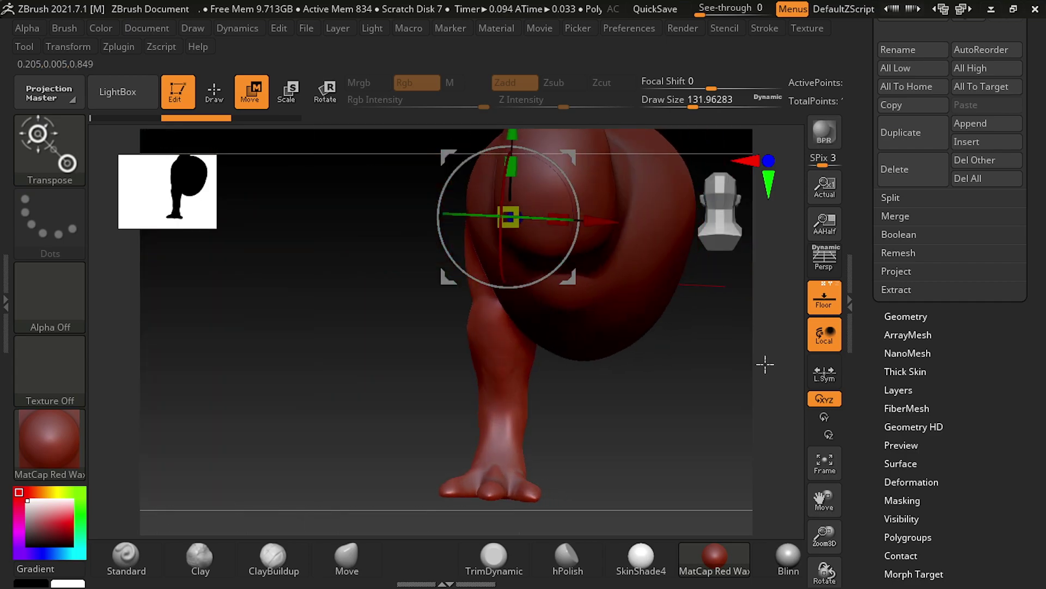
left_click_drag(860, 461, 858, 259)
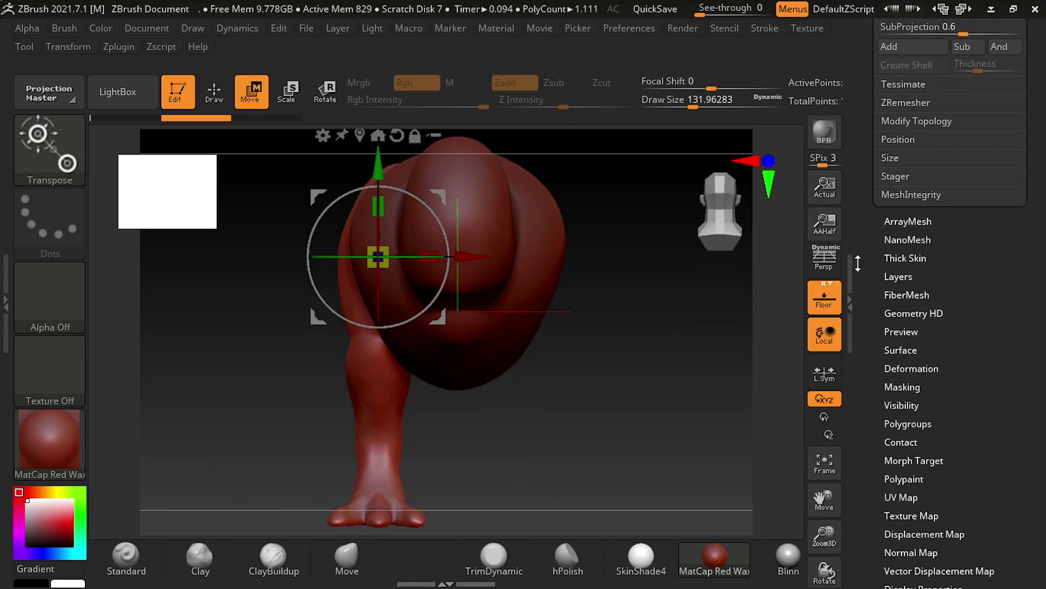
Step: Mirror the dinosaur using Tool > Deformation > Mirror
left_click(906, 349)
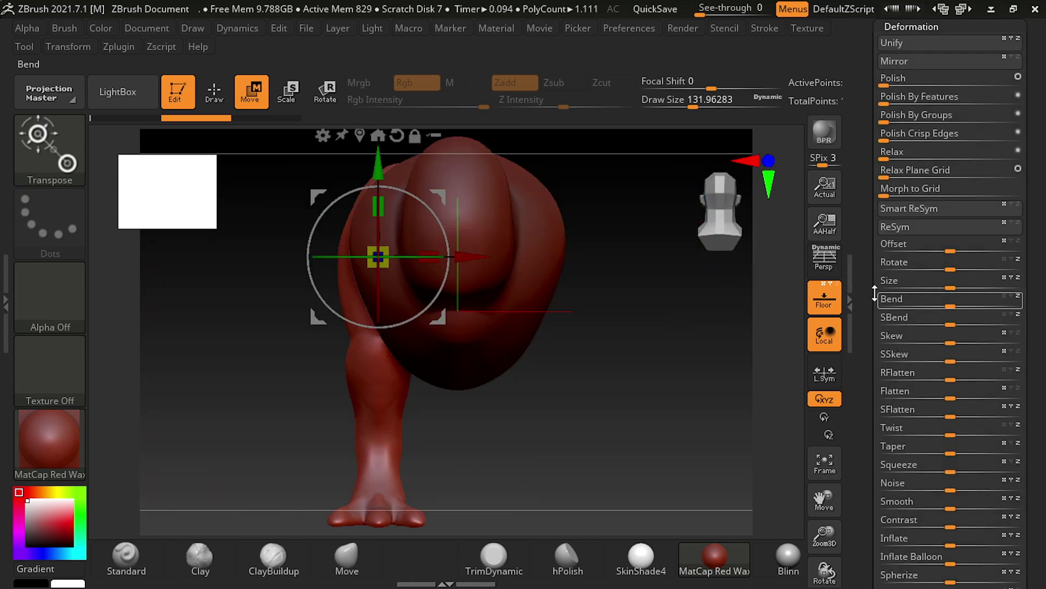
left_click(910, 96)
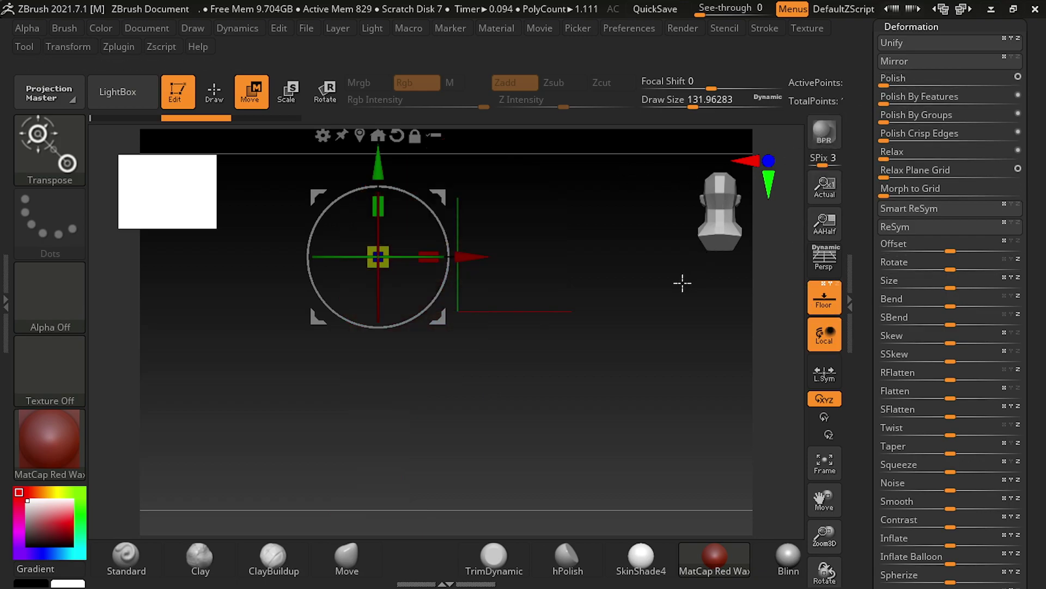
left_click(894, 66)
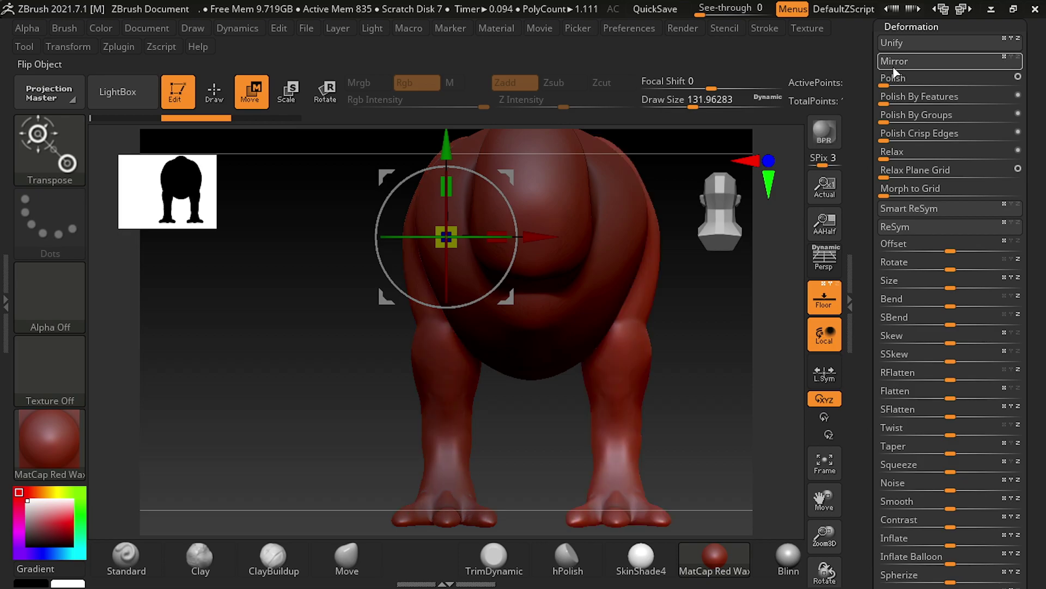
Step: Snap to the front view, return to Draw mode, and expand the Subtool list
left_click_drag(824, 499, 764, 467)
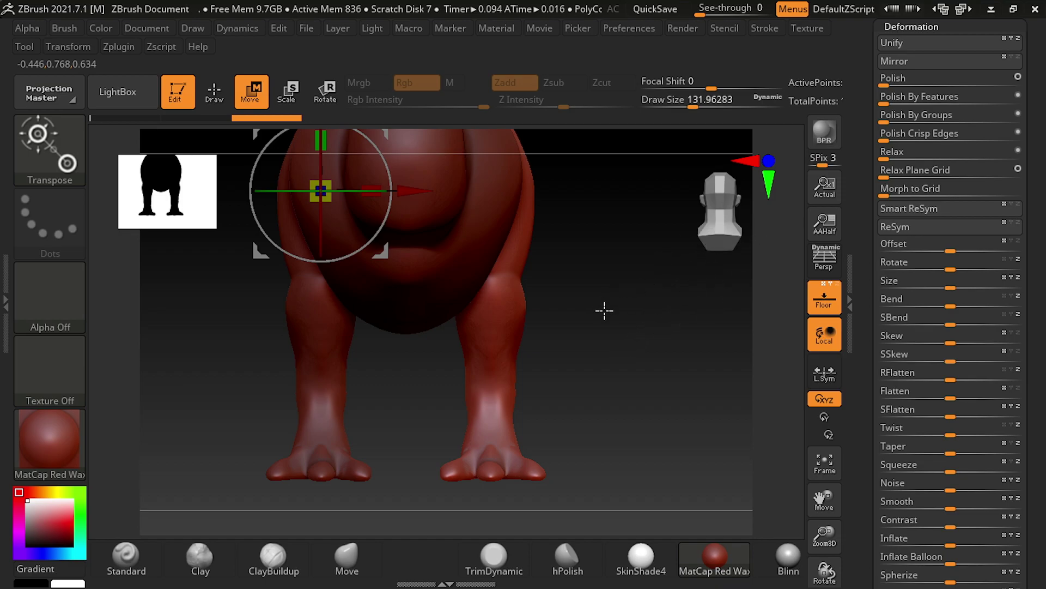
mouse_move(604, 311)
left_mouse_down()
mouse_move(711, 259)
mouse_move(640, 329)
mouse_move(623, 310)
left_mouse_up()
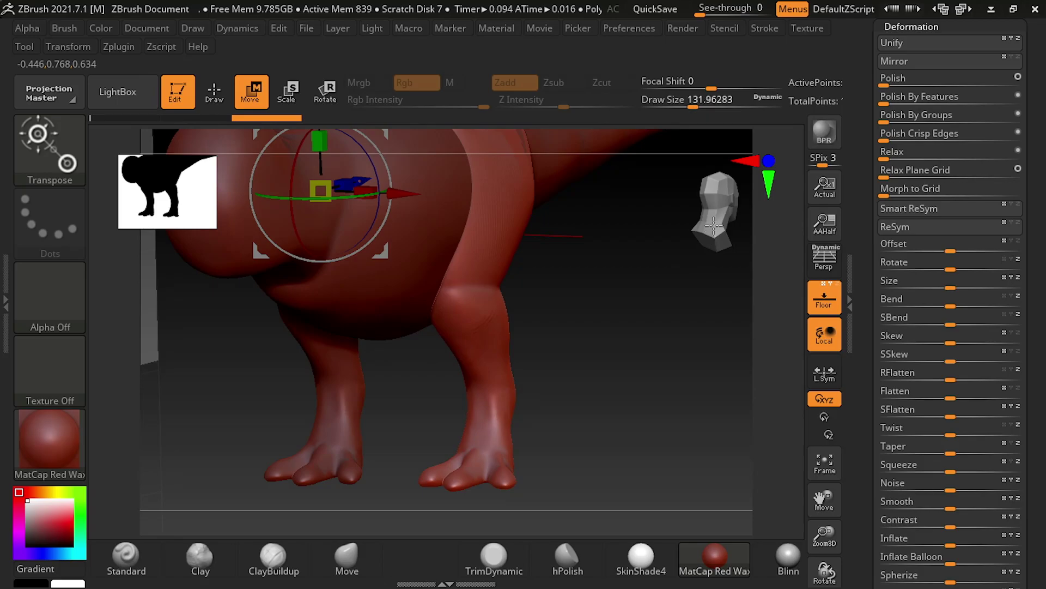
left_click(730, 228)
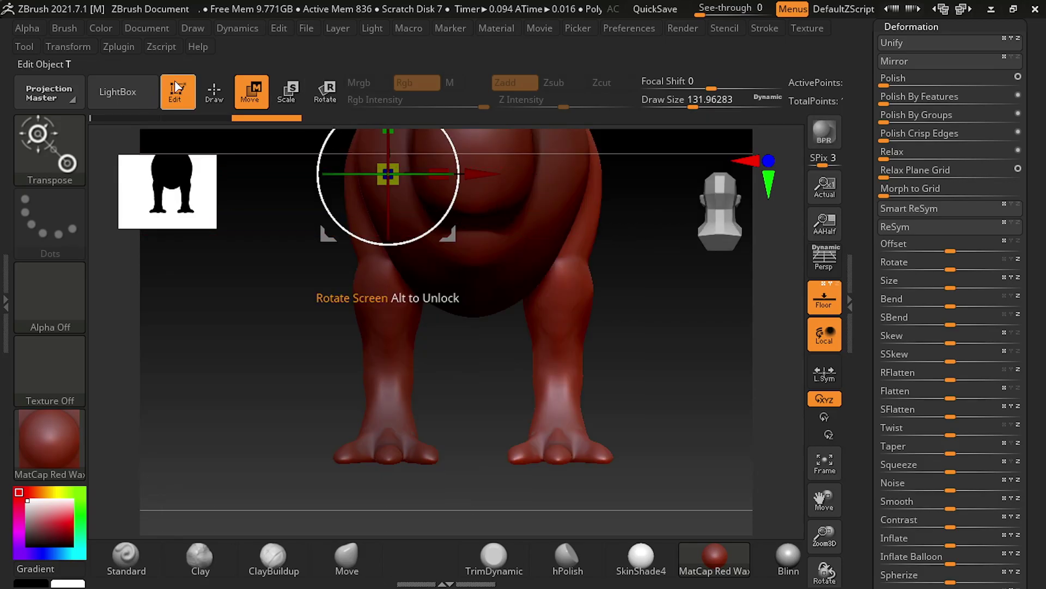
left_click(208, 92)
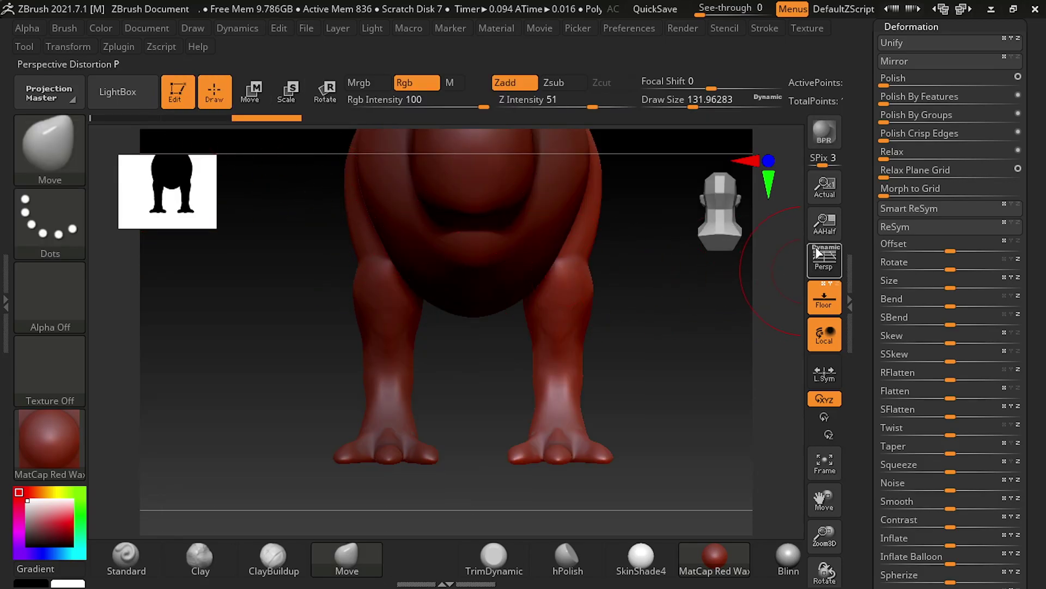
left_click_drag(865, 179, 868, 242)
Step: MergeDown PM3D_Sphere3D1 into the subtool below and confirm
left_click(911, 52)
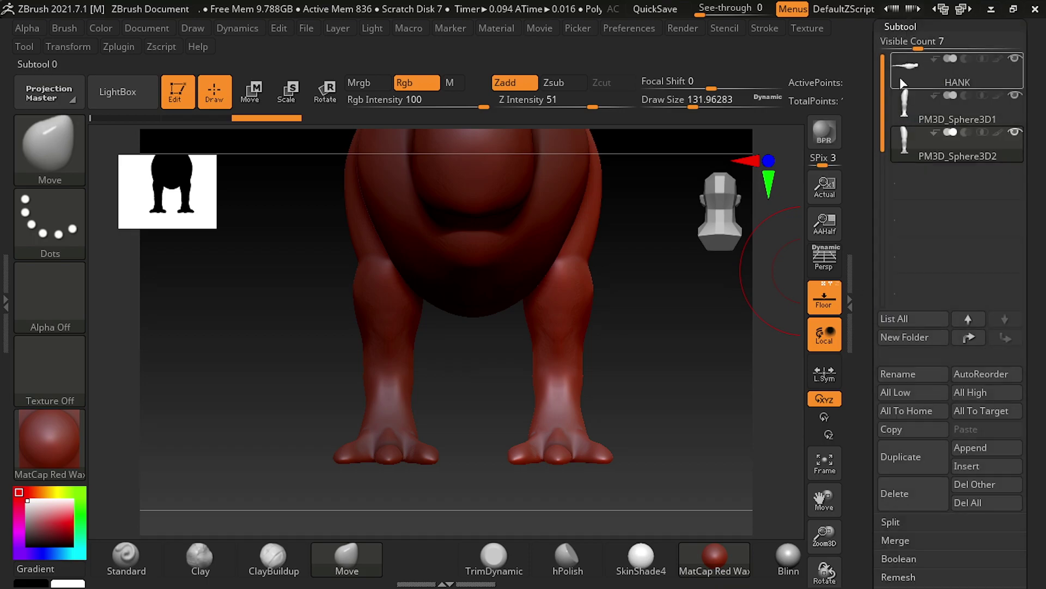
left_click(957, 115)
scroll(928, 373, "down", 2)
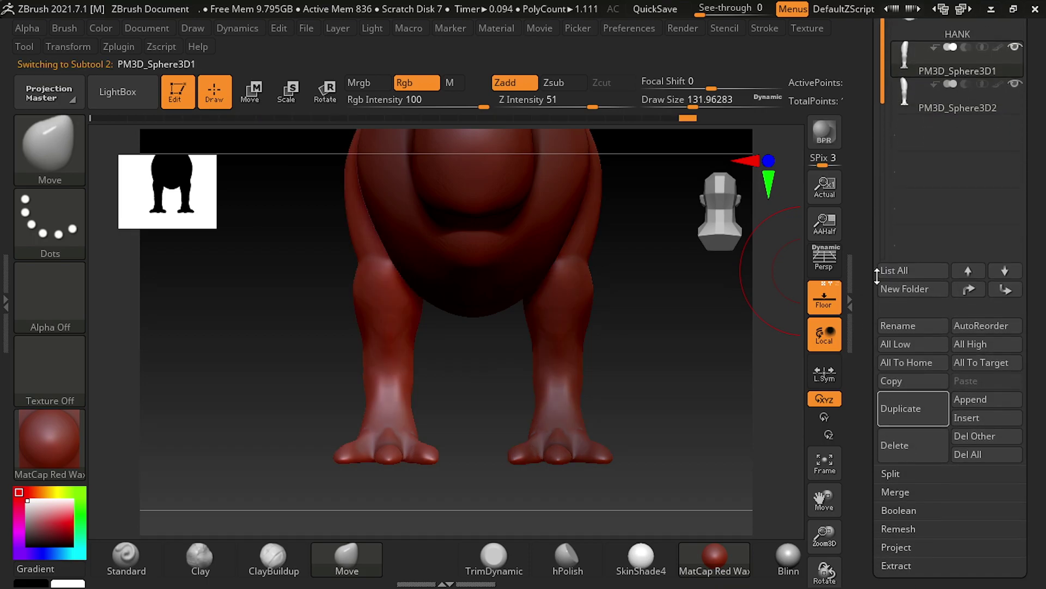
scroll(929, 373, "down", 2)
left_click(906, 428)
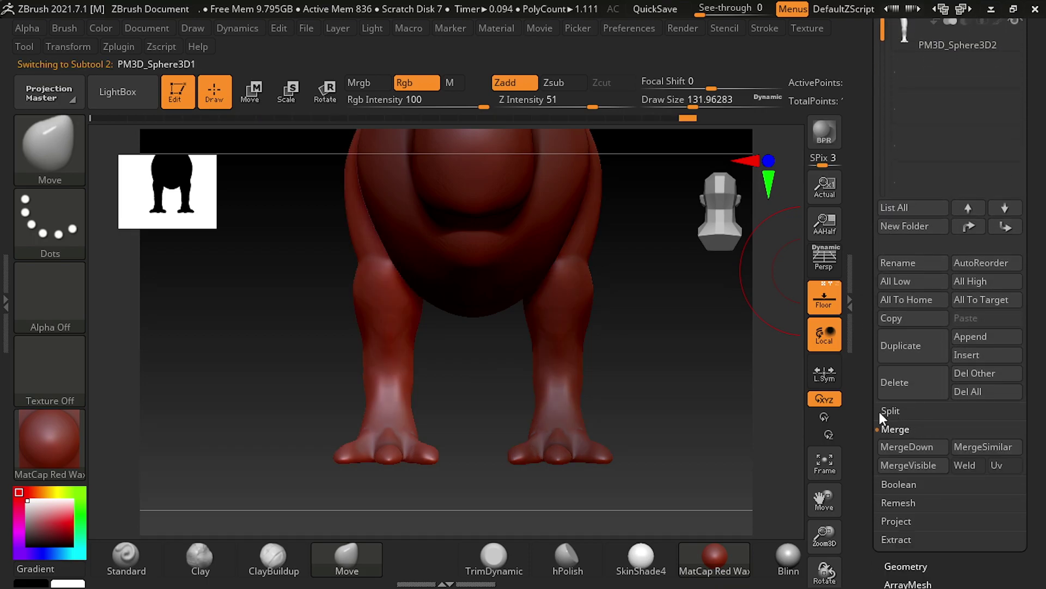
left_click(892, 450)
left_click(784, 474)
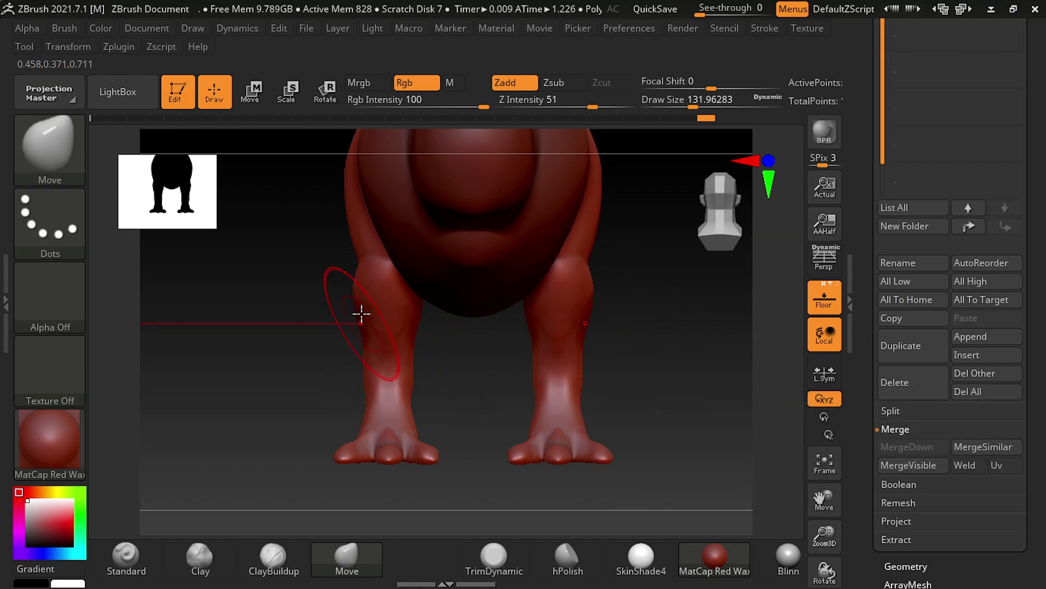
Step: Undo a trial knee-bulge stroke and zoom in to inspect the hind feet
mouse_move(359, 289)
left_mouse_down()
mouse_move(290, 301)
mouse_move(304, 314)
left_mouse_up()
key("ctrl+z")
key("ctrl+z")
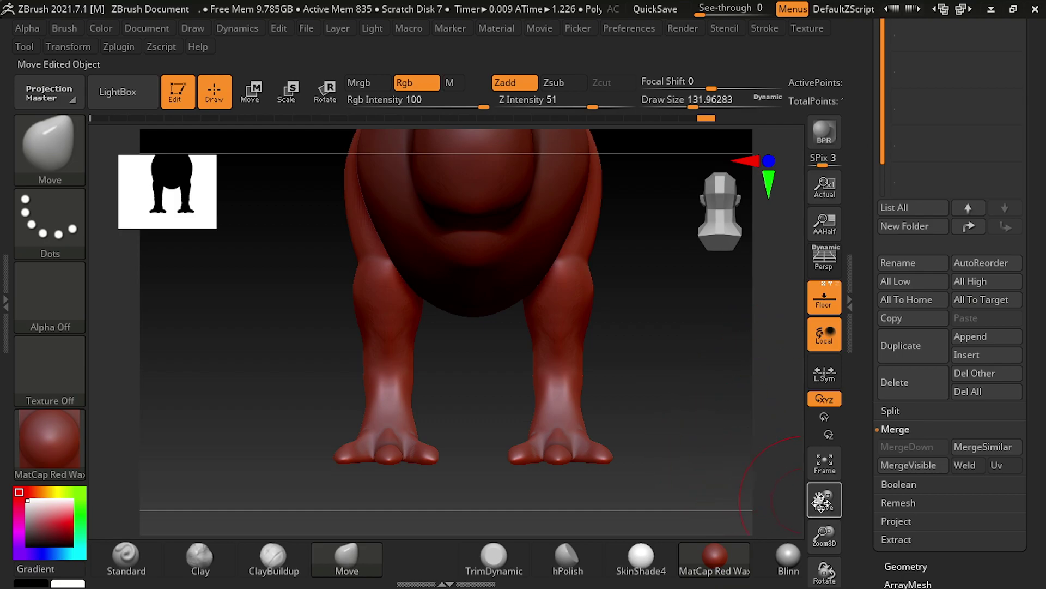
left_click_drag(821, 501, 806, 467)
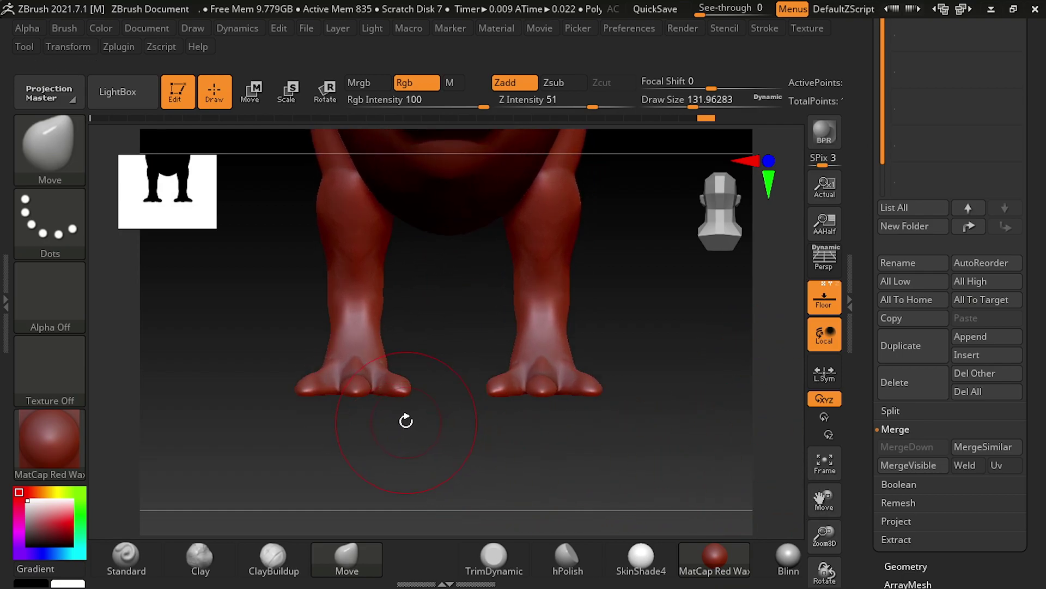
right_click_drag(459, 452, 385, 448, "ctrl")
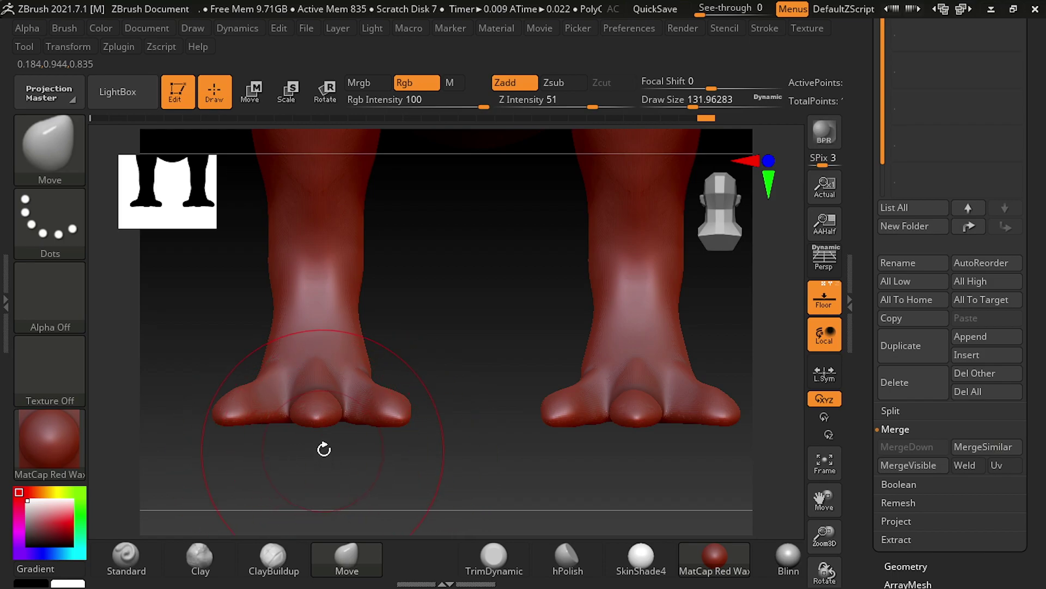
left_click_drag(460, 253, 727, 225)
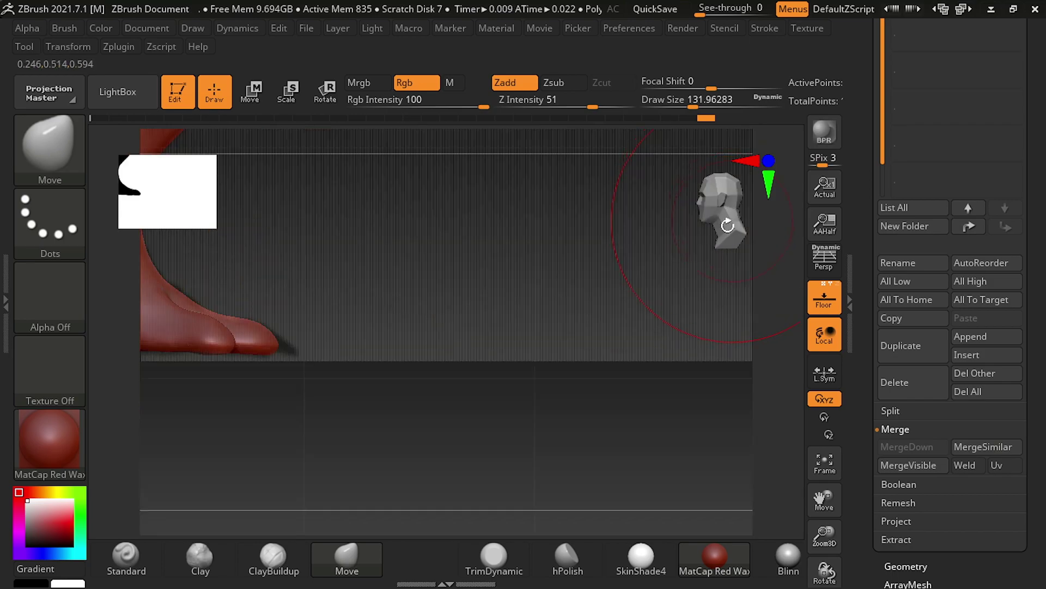
mouse_move(778, 410)
left_mouse_down()
mouse_move(479, 290)
mouse_move(674, 224)
mouse_move(712, 182)
mouse_move(740, 200)
left_mouse_up()
key("f")
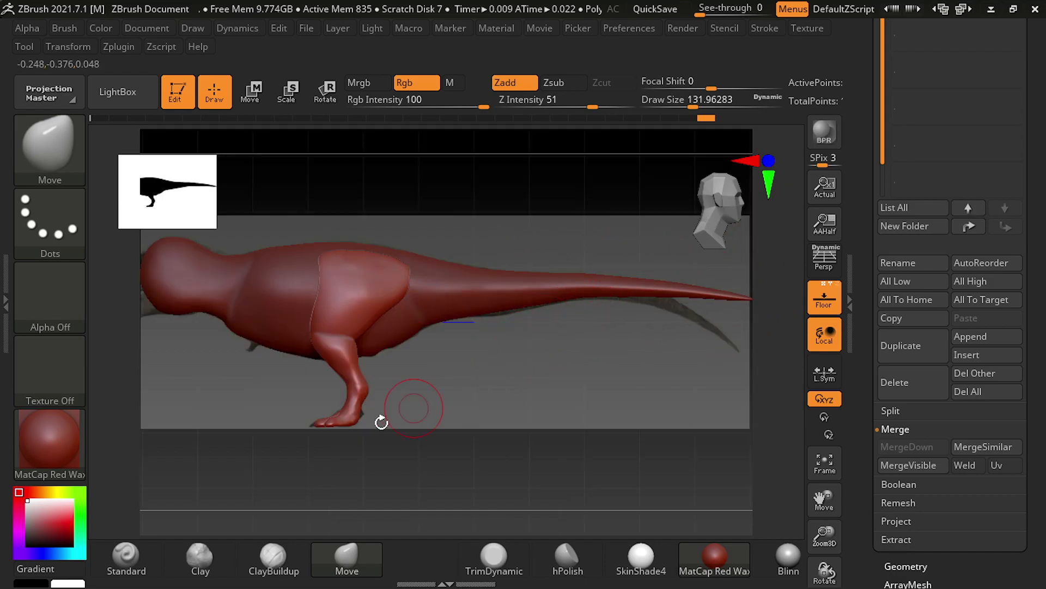
mouse_move(333, 472)
left_mouse_down("alt")
mouse_move(325, 407)
mouse_move(327, 455)
mouse_move(425, 479)
mouse_move(790, 497)
mouse_move(533, 382)
mouse_move(476, 406)
left_mouse_up("alt")
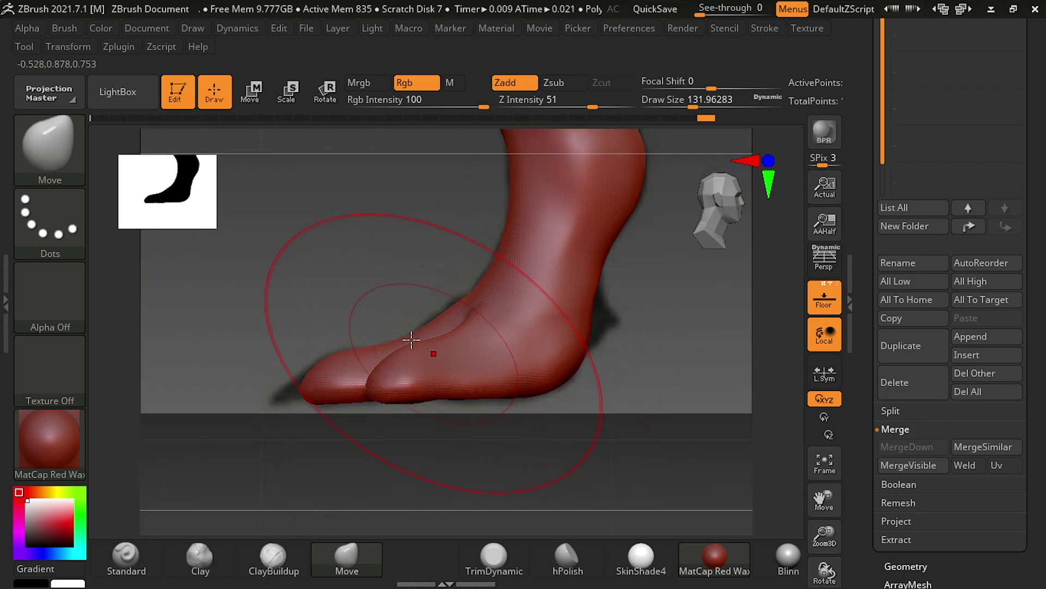
Step: Reduce the brush size to about 49 and zoom in on the foot and toes
key("w")
key("s")
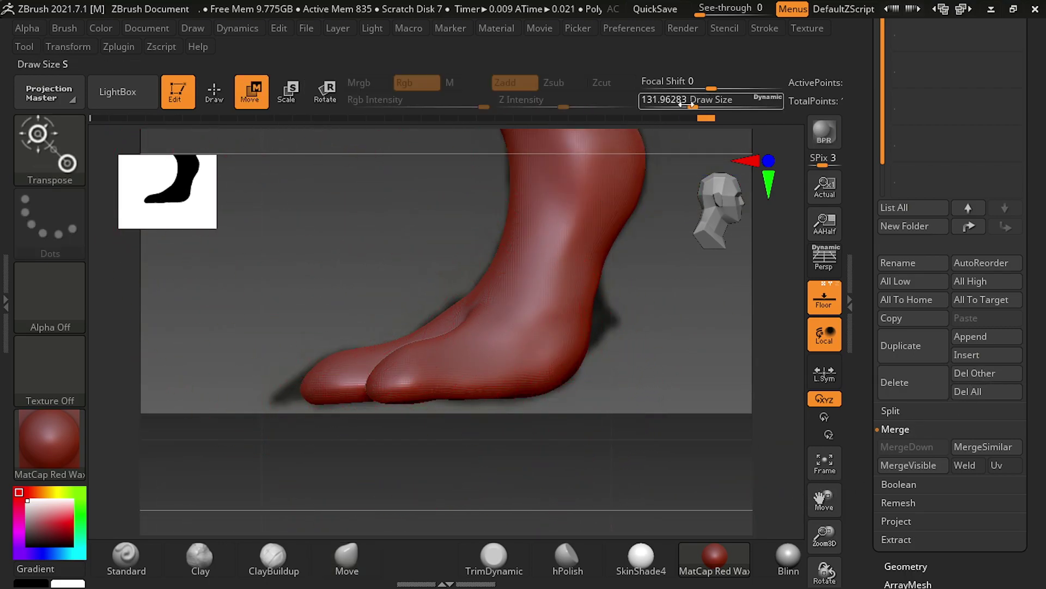
left_click_drag(639, 134, 567, 129)
left_click(213, 89)
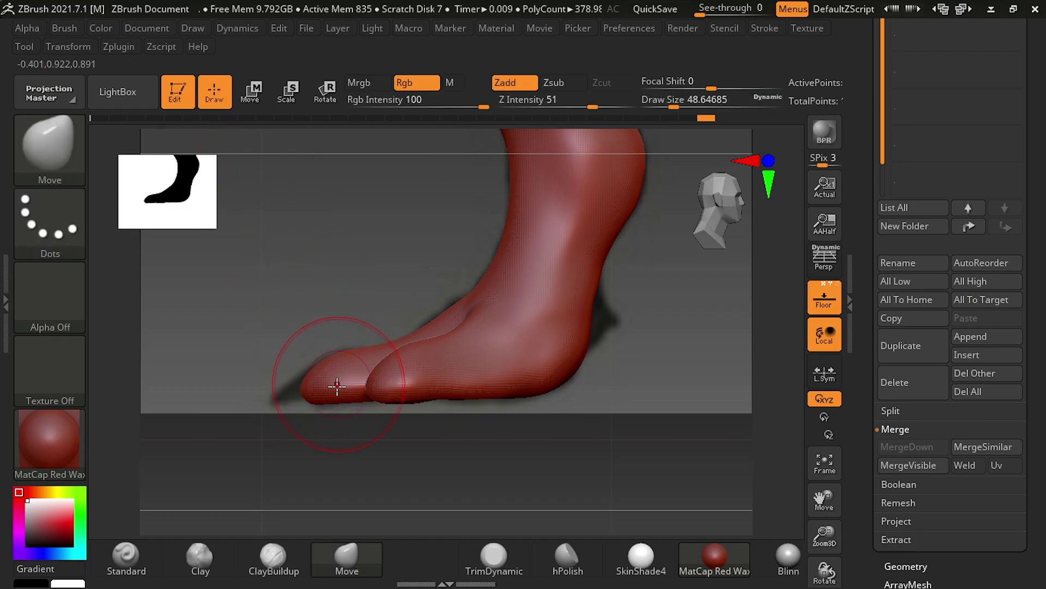
left_click_drag(436, 418, 430, 422)
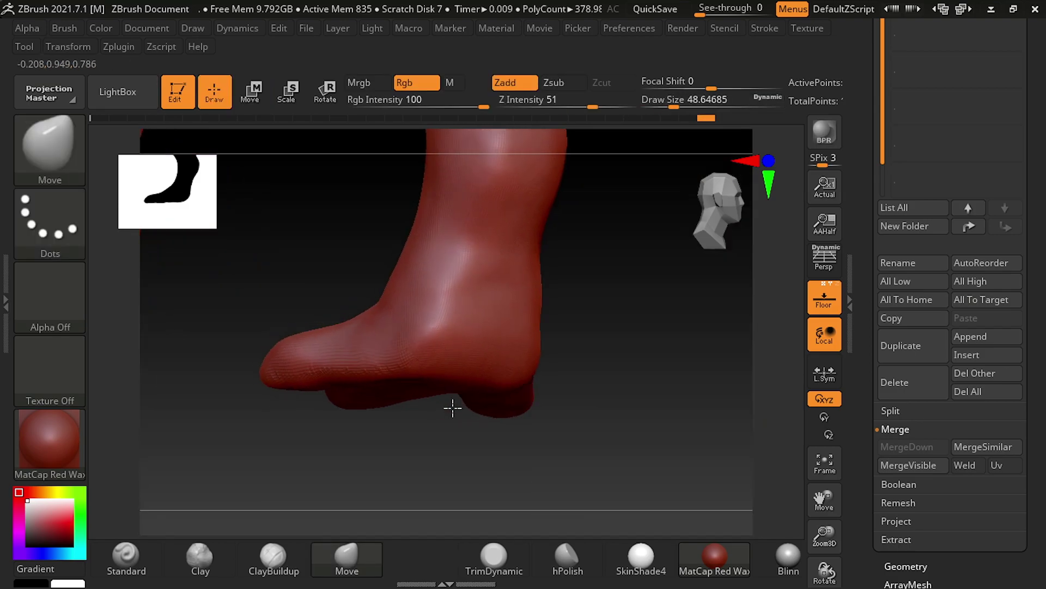
left_click_drag(685, 238, 669, 279)
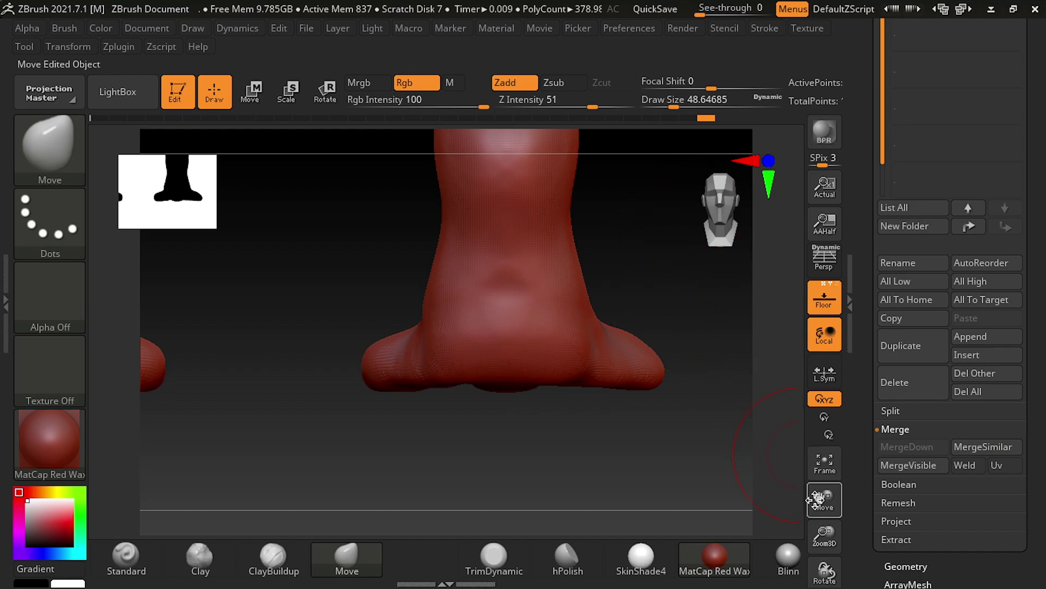
left_click_drag(816, 499, 588, 426)
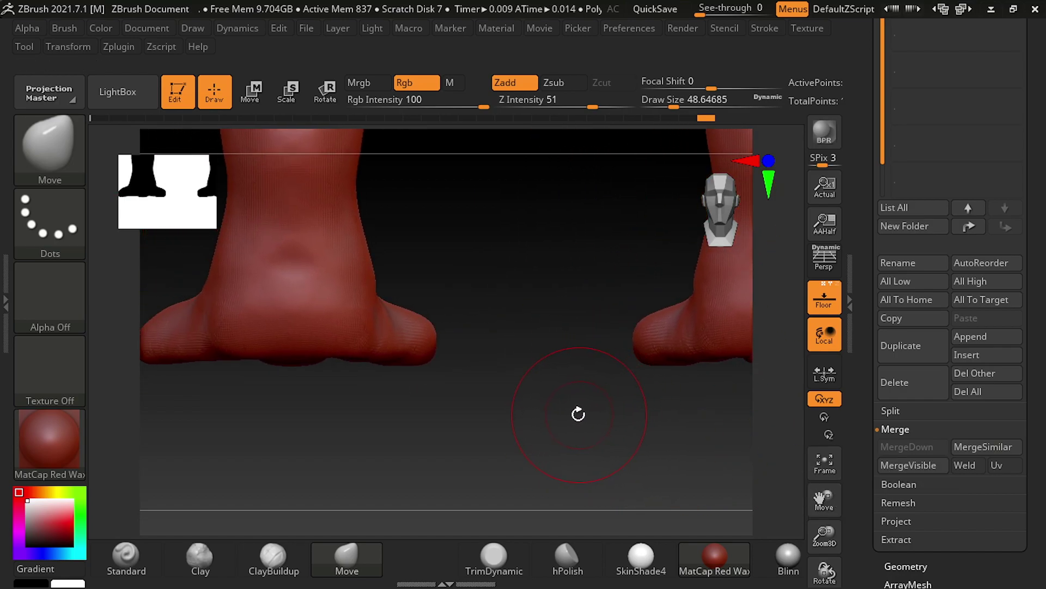
mouse_move(460, 378)
left_mouse_down()
mouse_move(460, 280)
mouse_move(727, 421)
left_mouse_up()
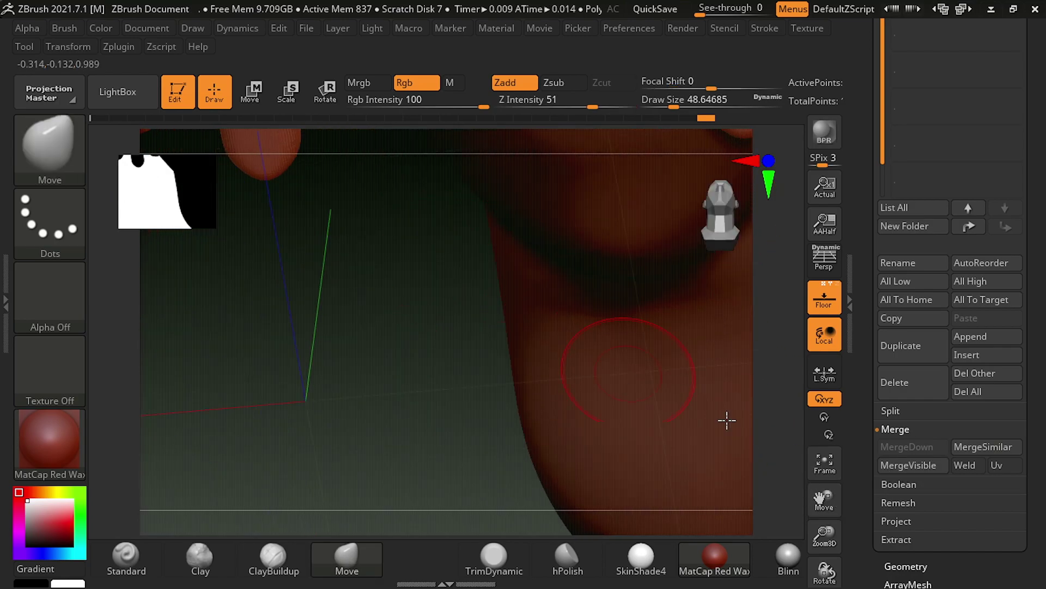
left_click_drag(823, 499, 595, 472)
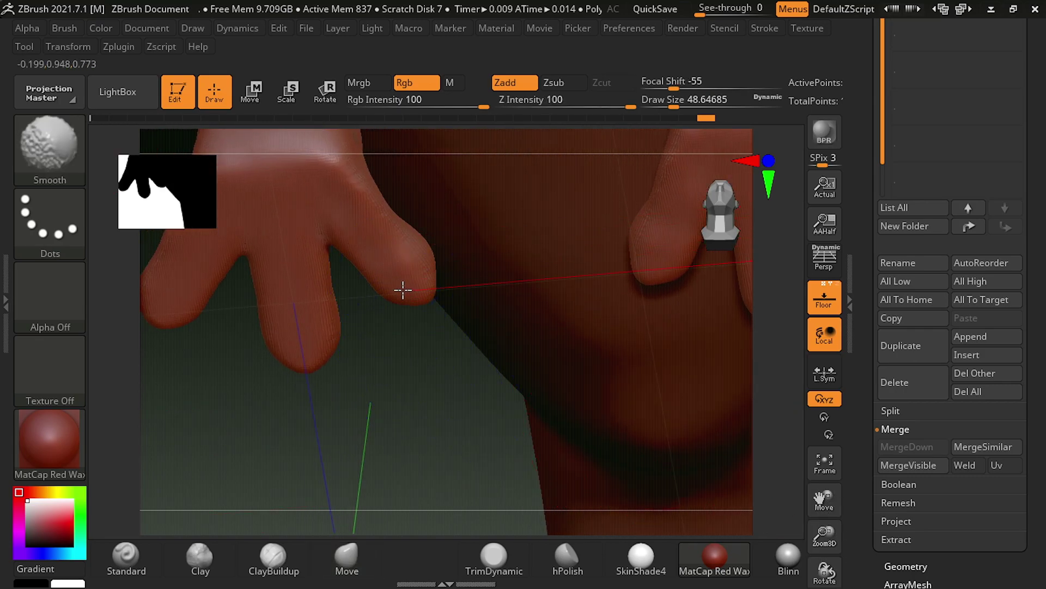
mouse_move(402, 289)
left_mouse_down()
mouse_move(582, 443)
mouse_move(663, 418)
mouse_move(652, 376)
mouse_move(692, 322)
mouse_move(649, 310)
mouse_move(708, 331)
mouse_move(694, 361)
mouse_move(595, 296)
left_mouse_up()
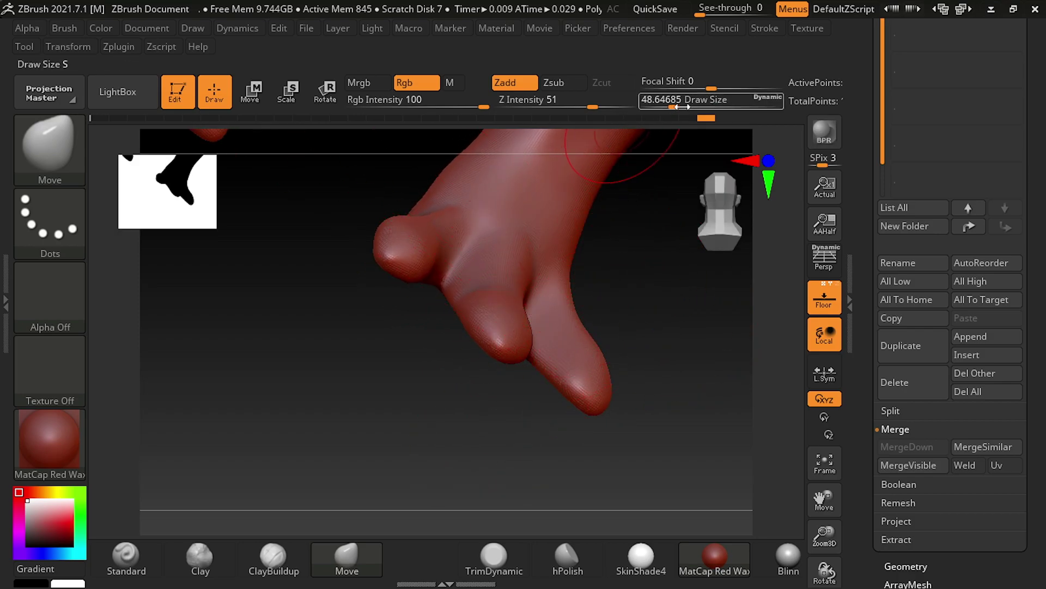
Step: Set the brush to about 31 and smooth the toe tip
left_click_drag(675, 106, 669, 106)
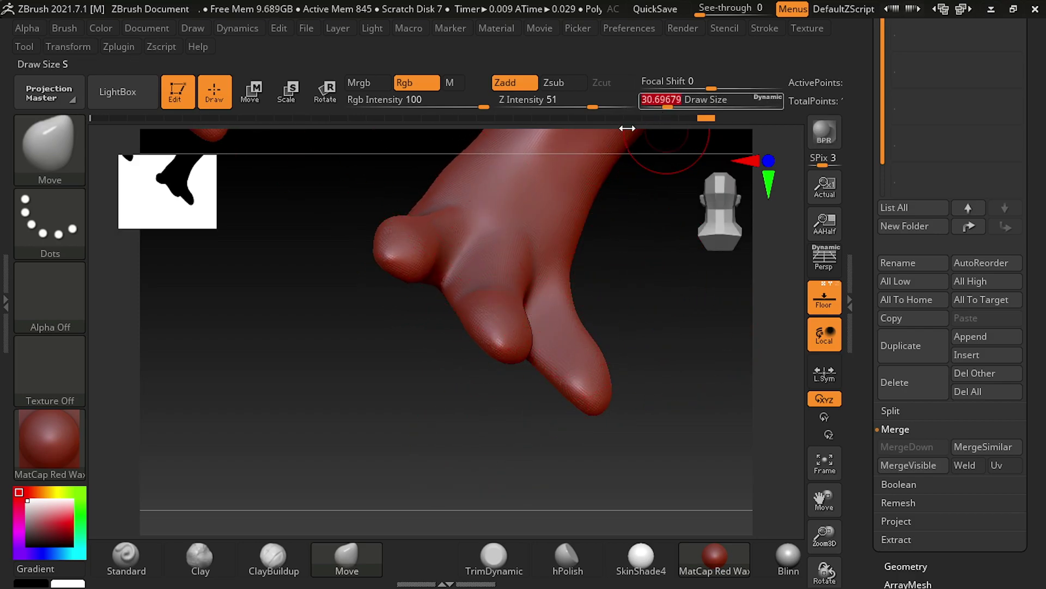
mouse_move(357, 281)
left_mouse_down()
mouse_move(387, 273)
mouse_move(384, 245)
left_mouse_up()
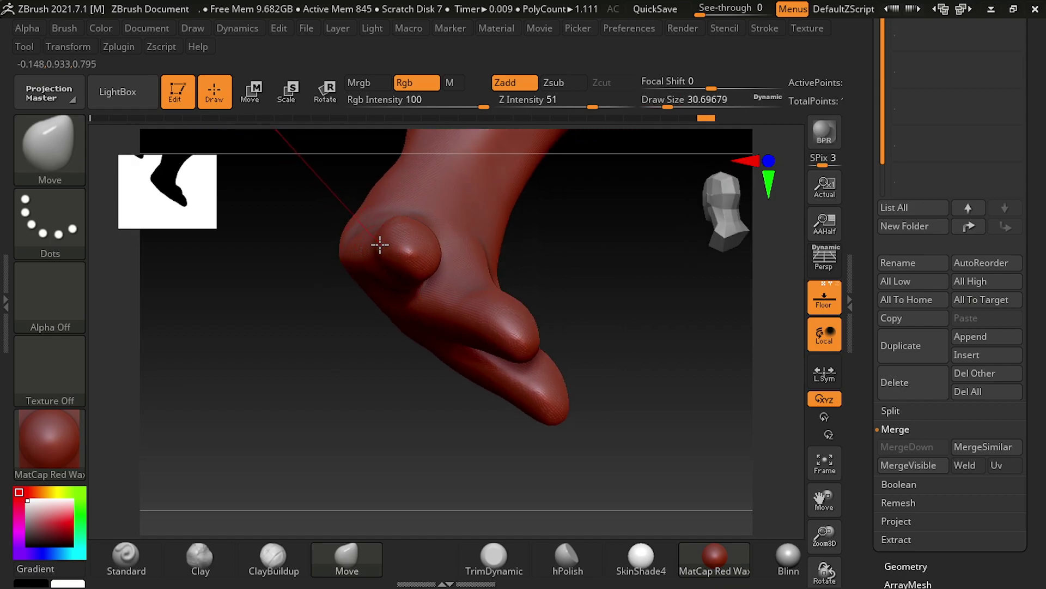
mouse_move(374, 362)
left_mouse_down()
mouse_move(369, 374)
mouse_move(404, 281)
left_mouse_up()
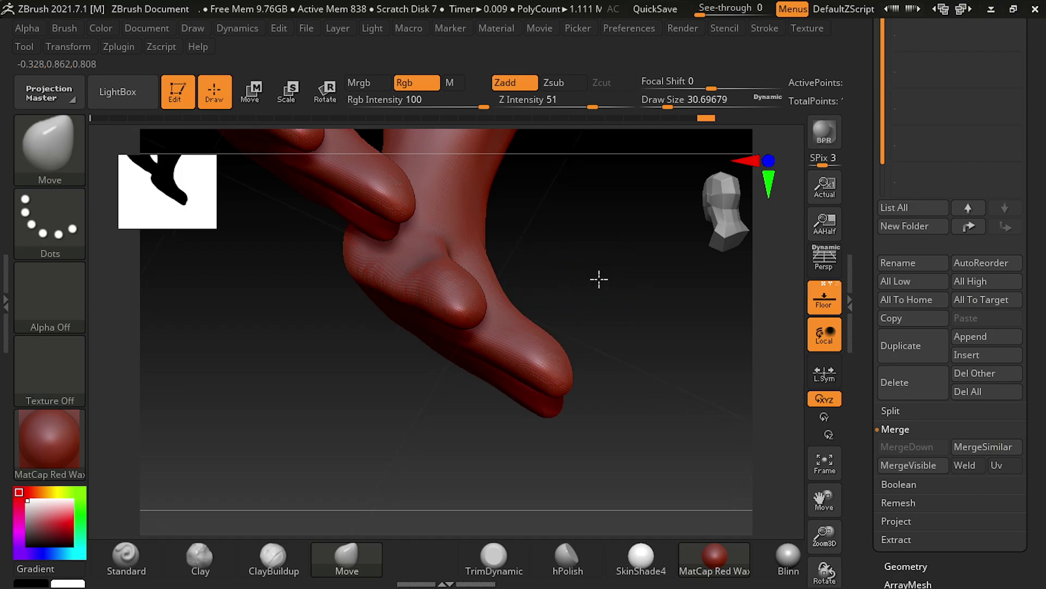
mouse_move(598, 278)
left_mouse_down()
mouse_move(568, 350)
mouse_move(555, 327)
left_mouse_up()
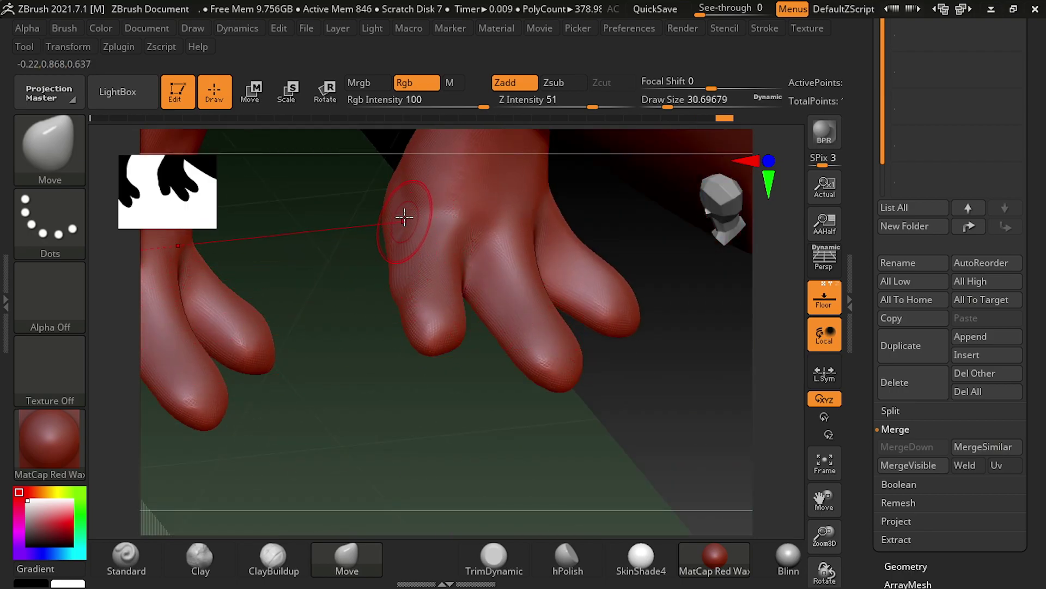
key("shift")
mouse_move(391, 297)
left_mouse_down("shift")
mouse_move(381, 345)
mouse_move(392, 311)
mouse_move(381, 303)
mouse_move(411, 285)
mouse_move(436, 210)
mouse_move(379, 305)
left_mouse_up("shift")
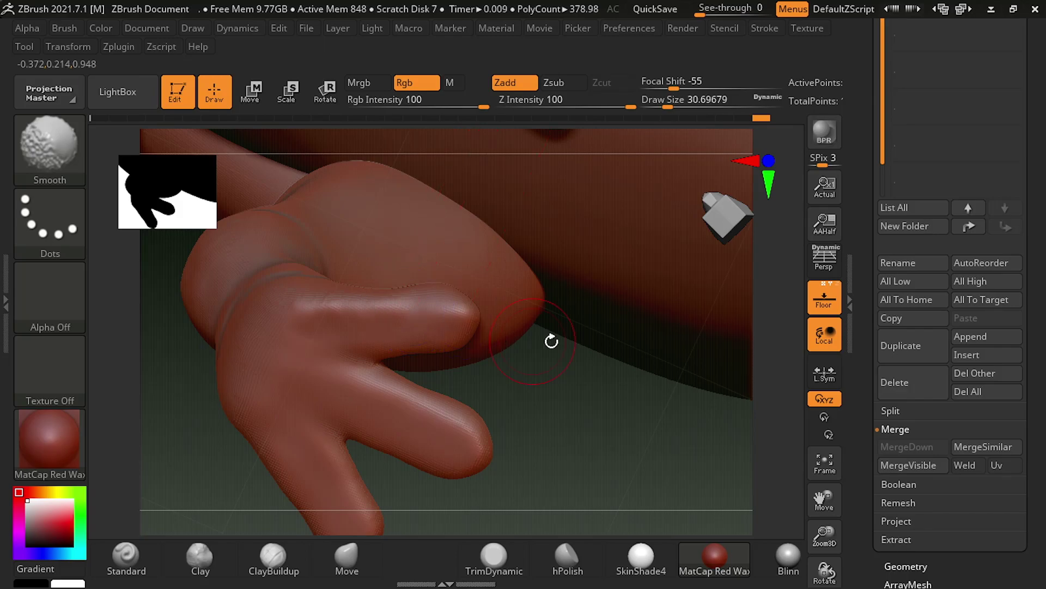
mouse_move(611, 445)
left_mouse_down()
mouse_move(603, 423)
mouse_move(612, 459)
mouse_move(804, 521)
mouse_move(796, 504)
left_mouse_up()
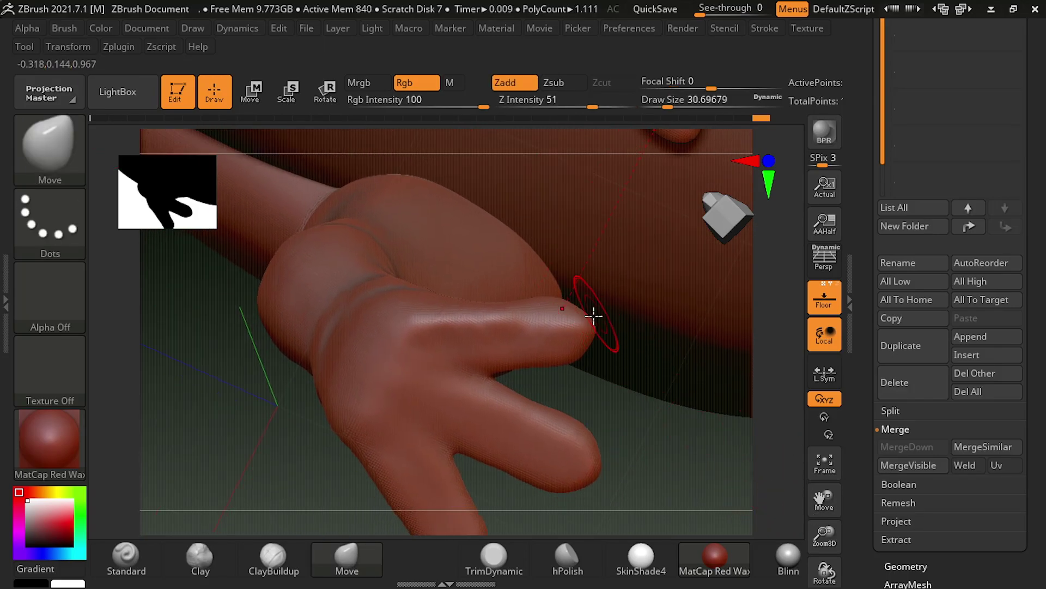
key("shift")
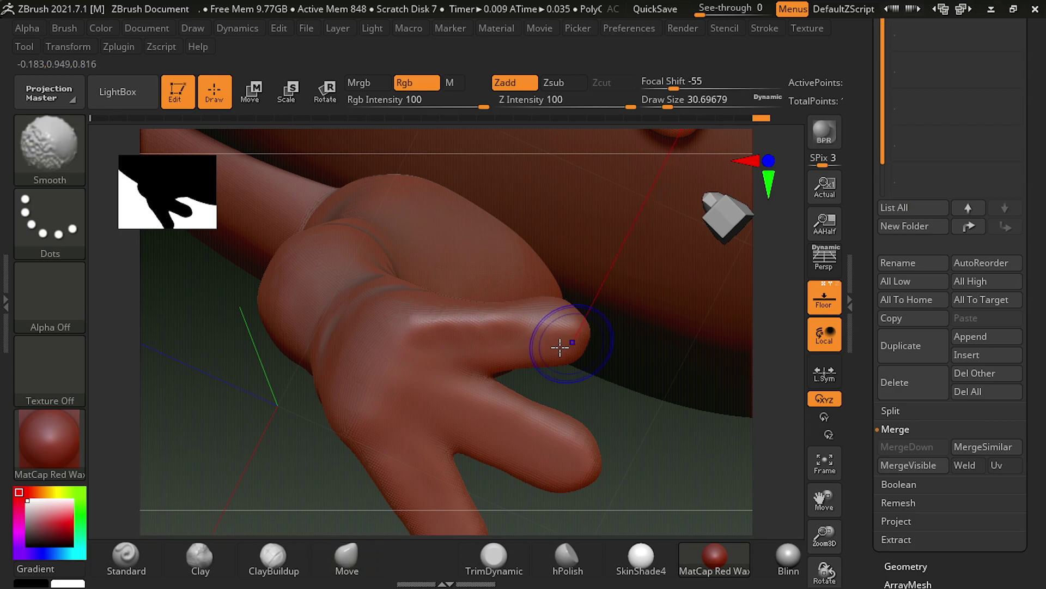
mouse_move(654, 433)
left_mouse_down()
mouse_move(720, 421)
mouse_move(714, 444)
mouse_move(759, 495)
mouse_move(701, 519)
mouse_move(683, 465)
mouse_move(696, 472)
mouse_move(674, 452)
left_mouse_up()
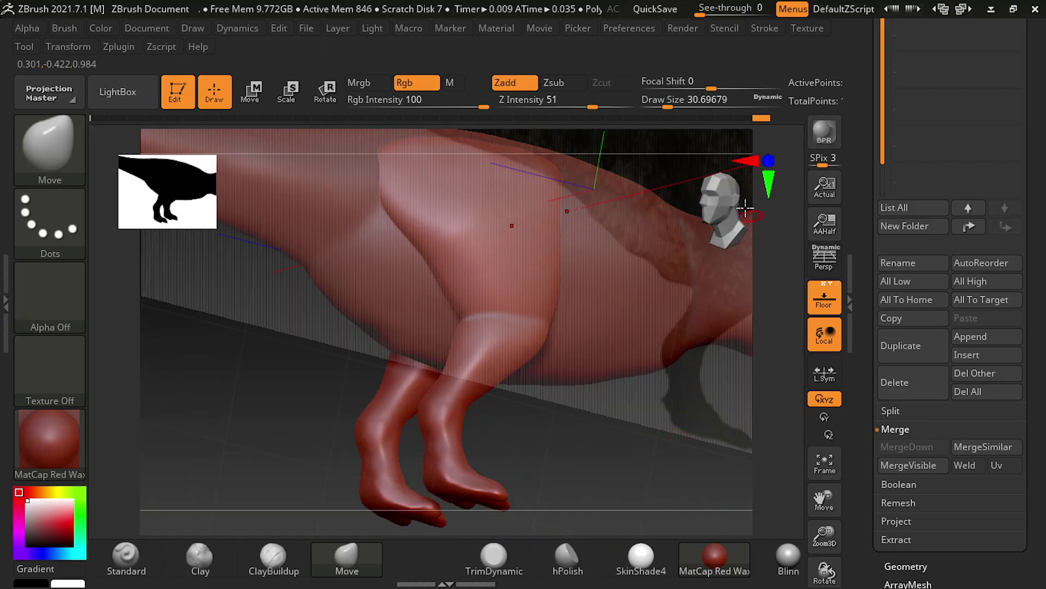
Step: Raise the brush to about 65 and smooth the bulging upper thigh from a three-quarter view
left_click_drag(745, 208, 699, 210)
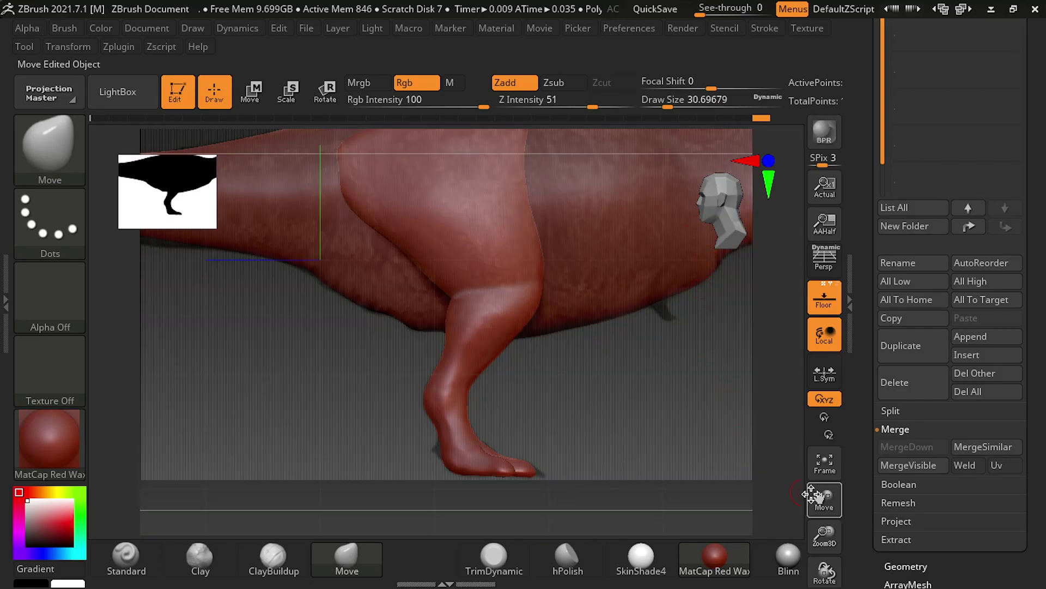
mouse_move(812, 493)
left_mouse_down()
mouse_move(731, 484)
mouse_move(599, 425)
left_mouse_up()
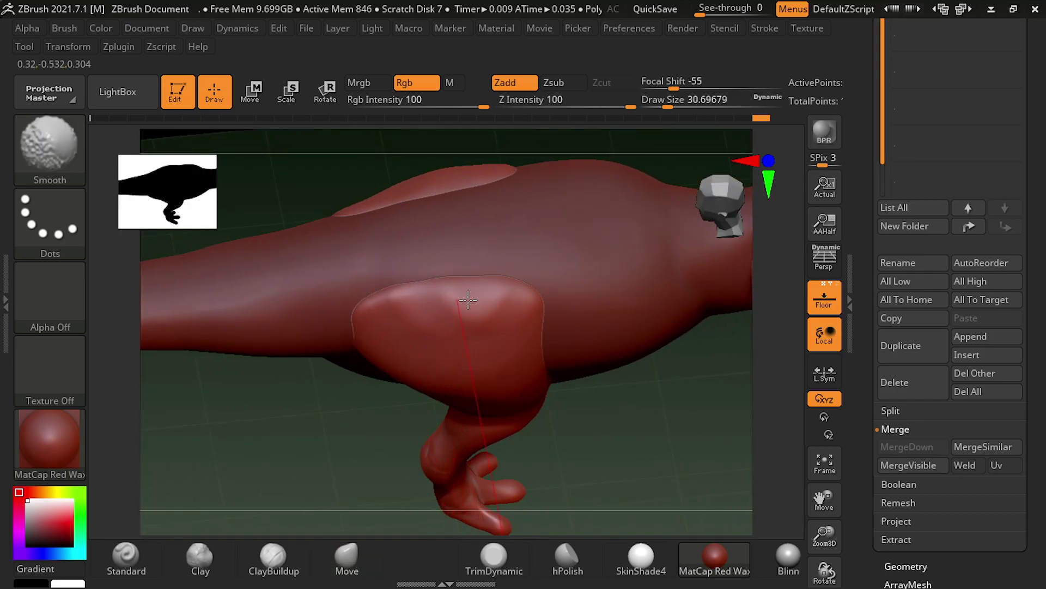
key("s")
left_click_drag(440, 353, 415, 358)
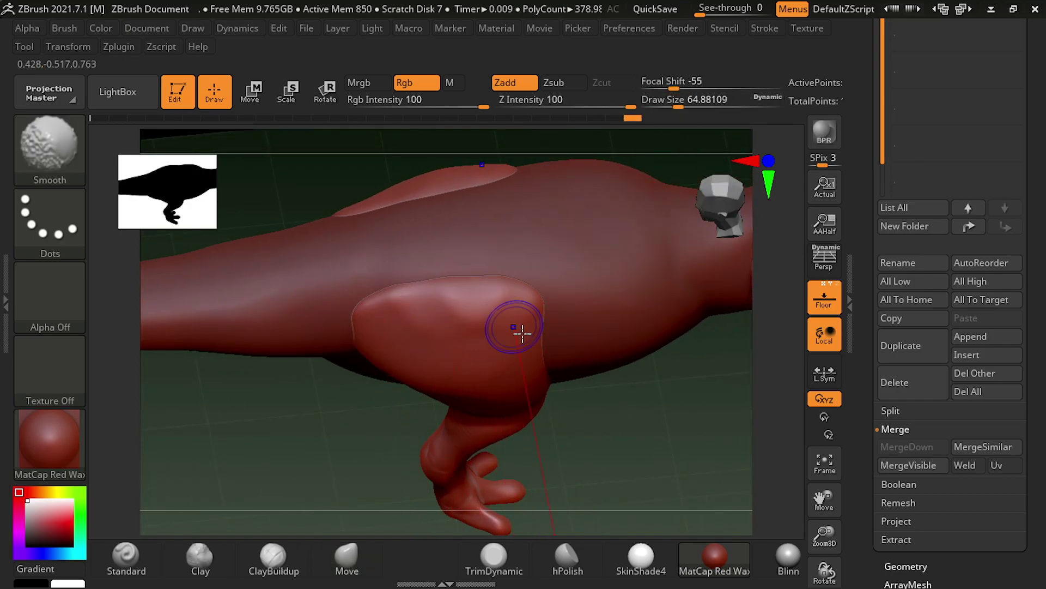
key("b")
key("m")
key("v")
mouse_move(643, 431)
left_mouse_down()
mouse_move(692, 470)
mouse_move(454, 320)
left_mouse_up()
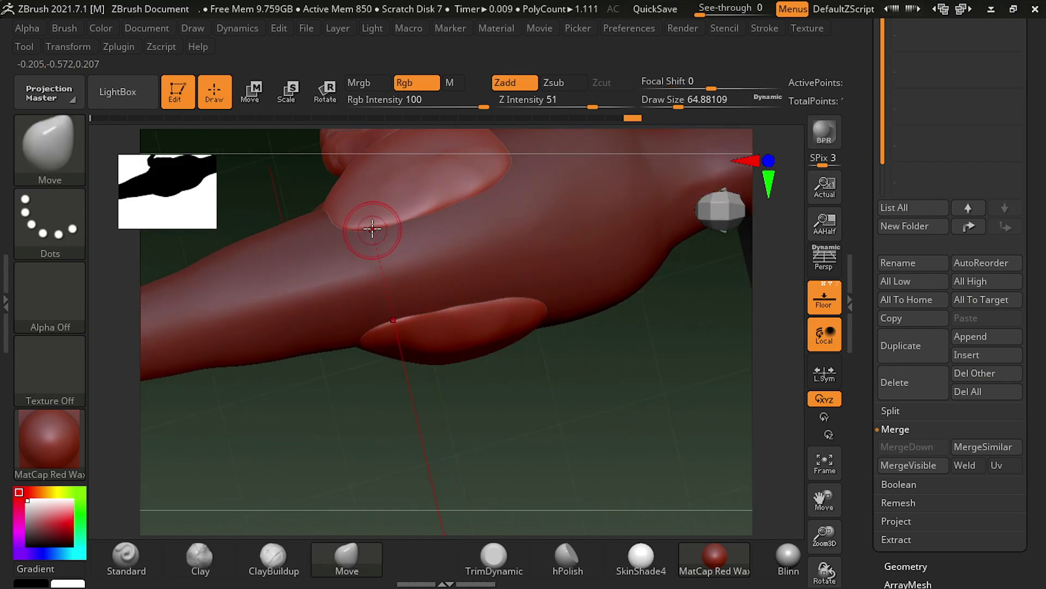
Step: Orbit to a side view of the leg and scroll the Subtool list to show HANK and PM3D_Sphere3D1
left_click_drag(627, 425, 461, 220)
mouse_move(637, 420)
left_mouse_down()
mouse_move(731, 360)
mouse_move(731, 458)
mouse_move(763, 384)
mouse_move(666, 299)
mouse_move(703, 311)
mouse_move(710, 420)
mouse_move(744, 453)
mouse_move(666, 367)
mouse_move(784, 259)
mouse_move(803, 472)
mouse_move(721, 428)
mouse_move(734, 444)
left_mouse_up()
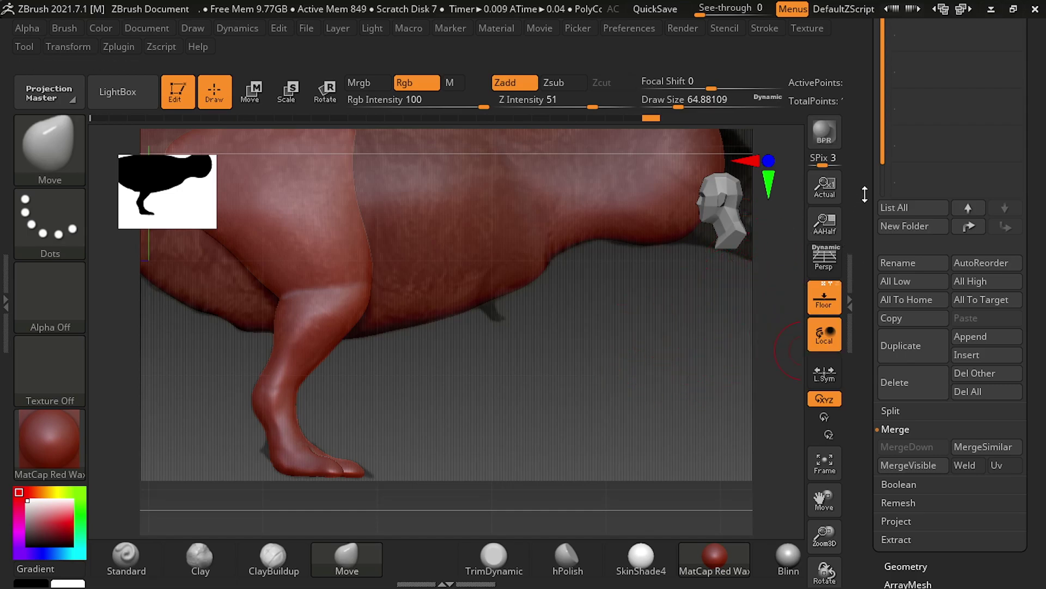
left_click_drag(881, 164, 882, 231)
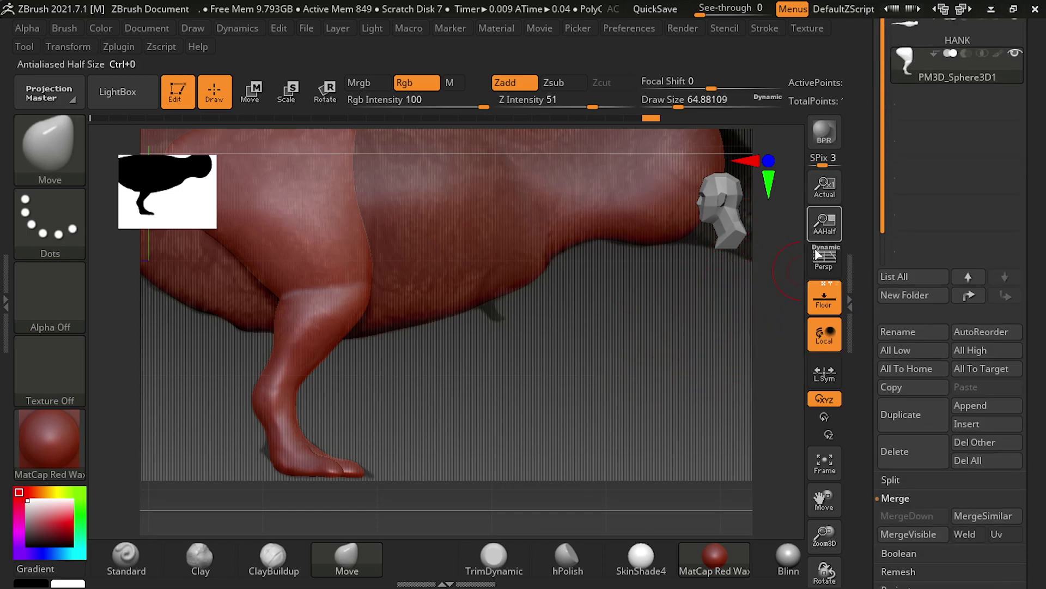
Step: Append a Sphere3D subtool, make it active and frame it with the dinosaur
left_click(963, 408)
left_click(457, 255)
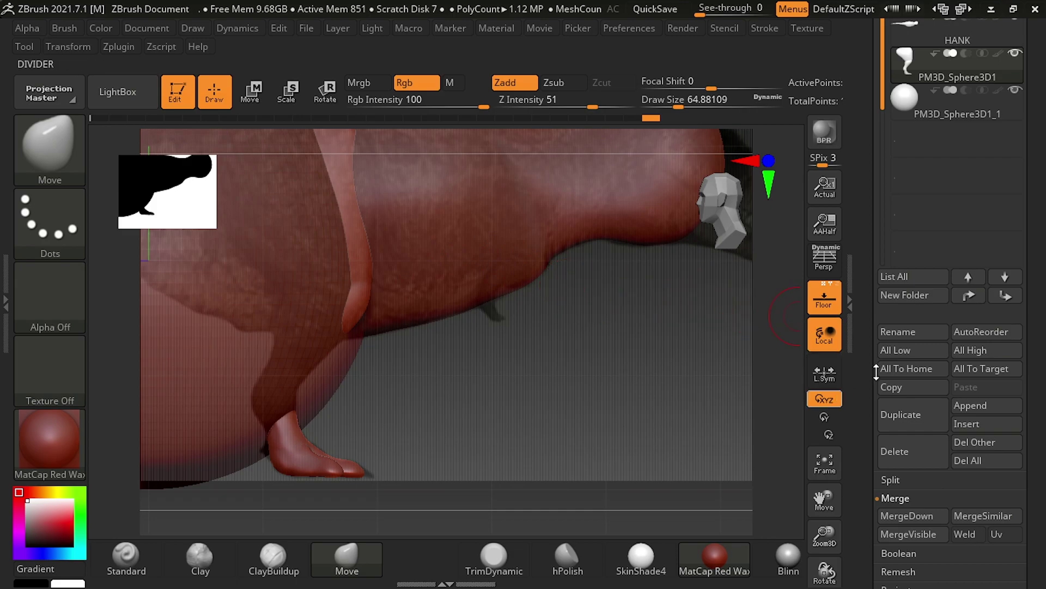
left_click(913, 104)
key("f")
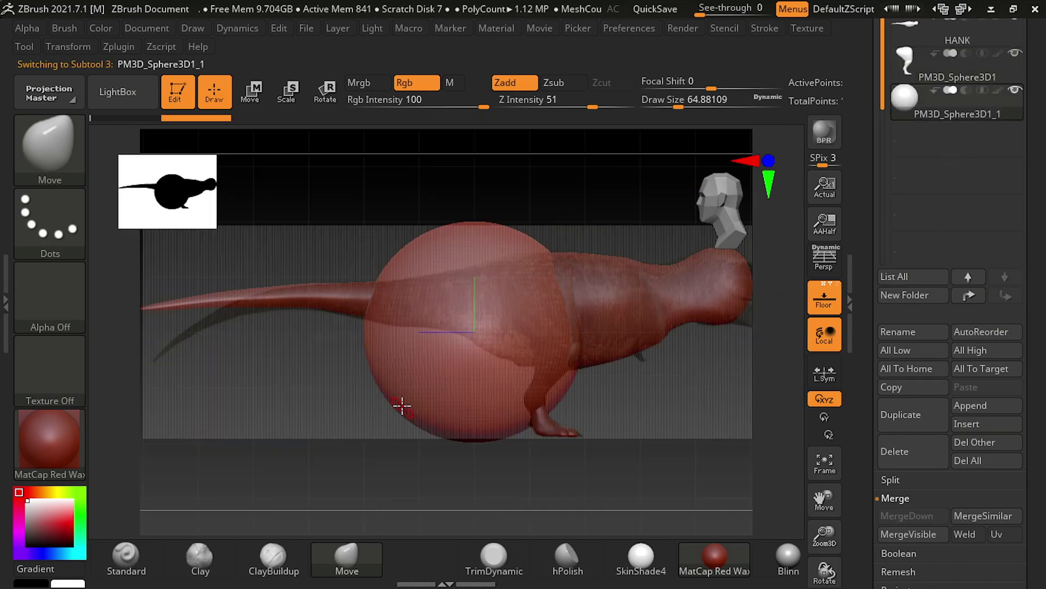
Step: Shrink the new sphere and move it to the dinosaur's chest
left_click(250, 91)
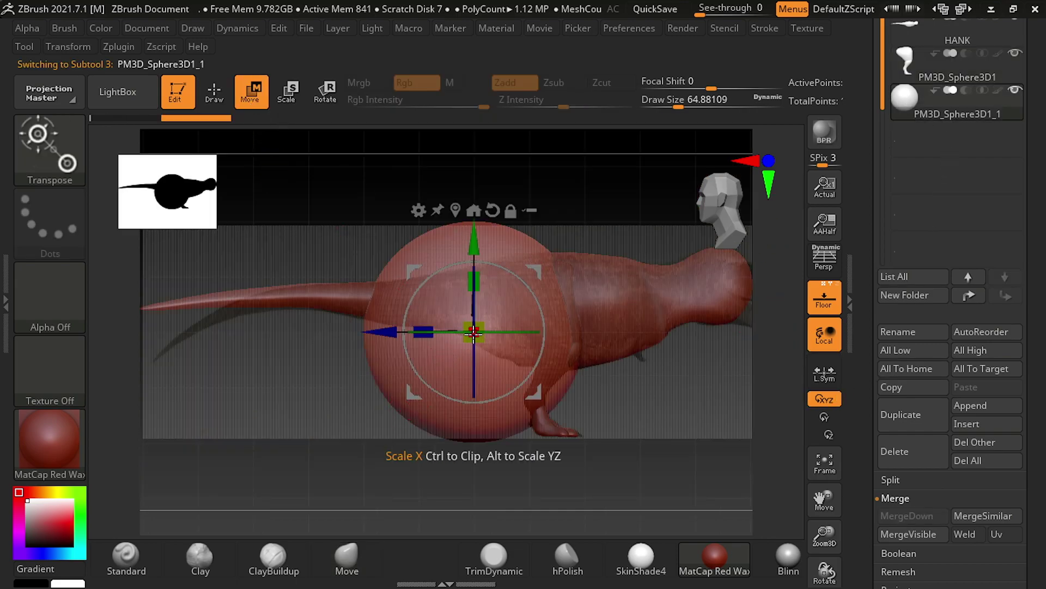
left_click_drag(483, 324, 468, 327)
mouse_move(391, 332)
left_mouse_down()
mouse_move(602, 308)
mouse_move(593, 323)
left_mouse_up()
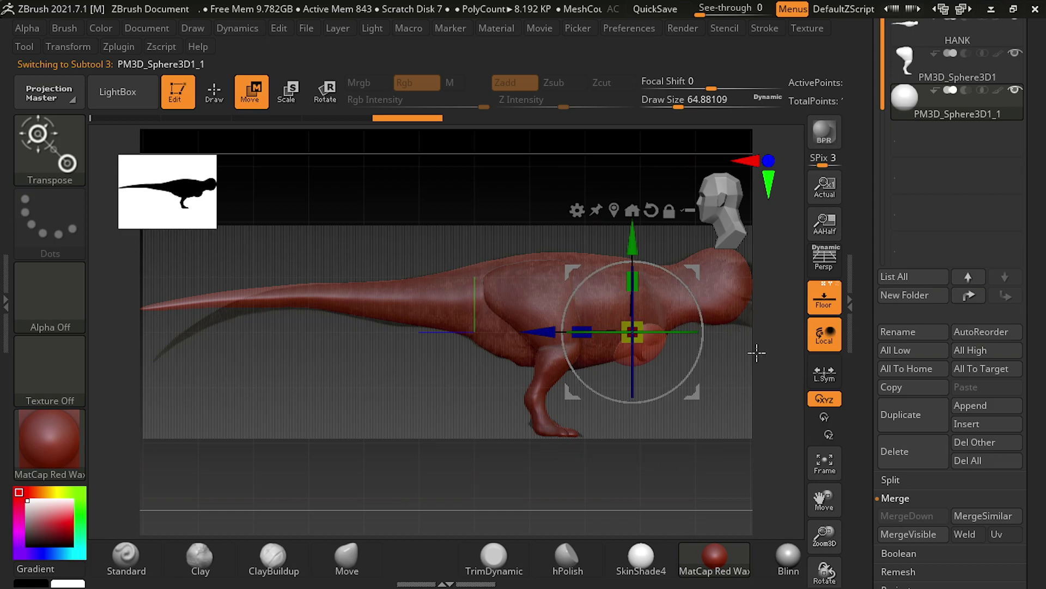
left_click_drag(754, 351, 645, 339)
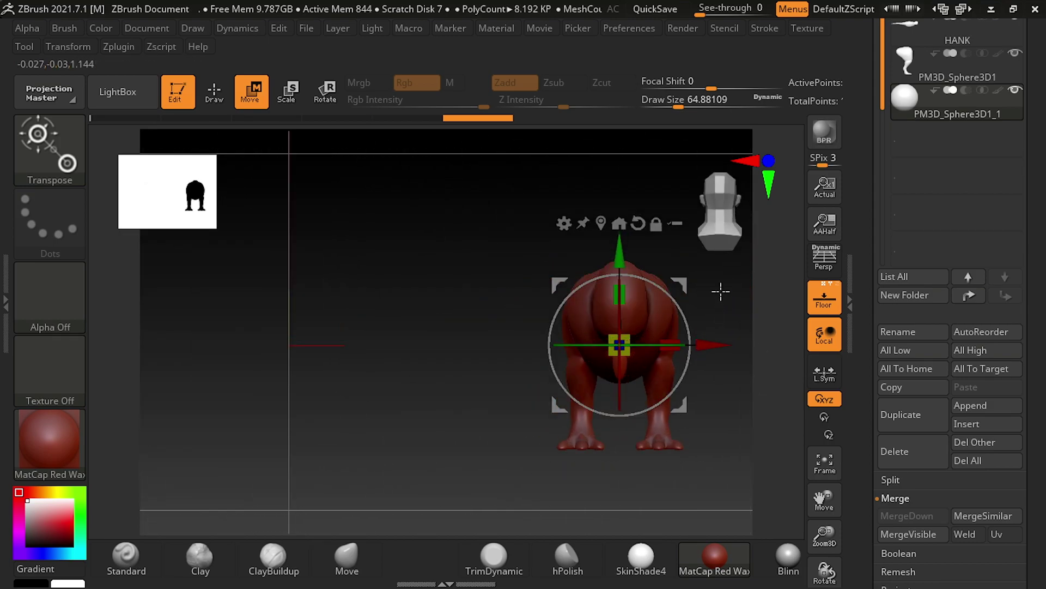
scroll(886, 99, "up", 5)
Step: Stretch the sphere into a tall oval, then move it and tilt it about 42 degrees
mouse_move(620, 294)
left_mouse_down()
mouse_move(584, 279)
mouse_move(559, 249)
mouse_move(591, 351)
mouse_move(589, 341)
left_mouse_up()
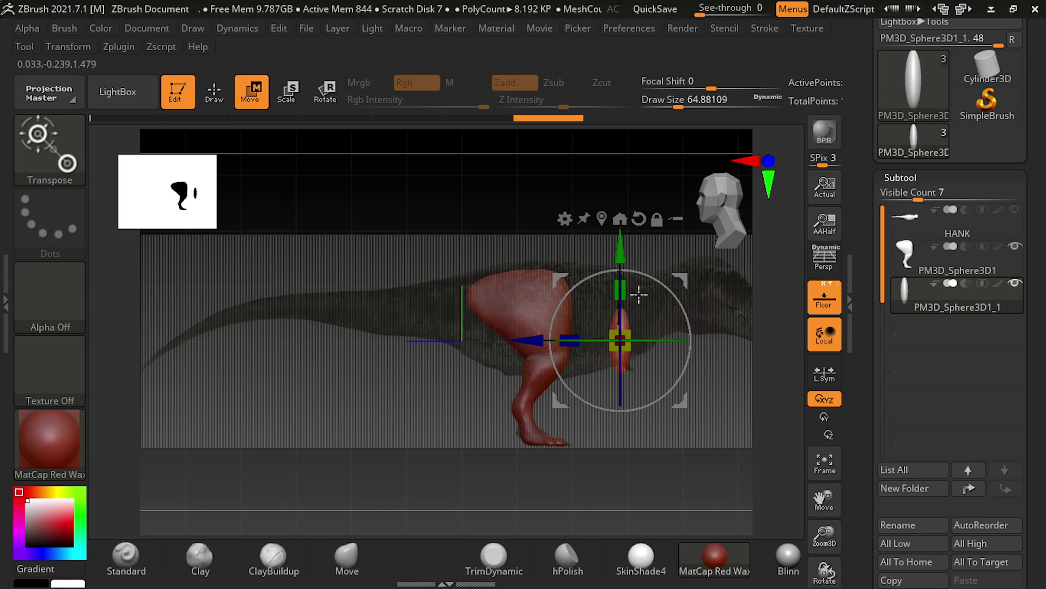
mouse_move(824, 500)
left_mouse_down()
mouse_move(714, 480)
mouse_move(641, 450)
left_mouse_up()
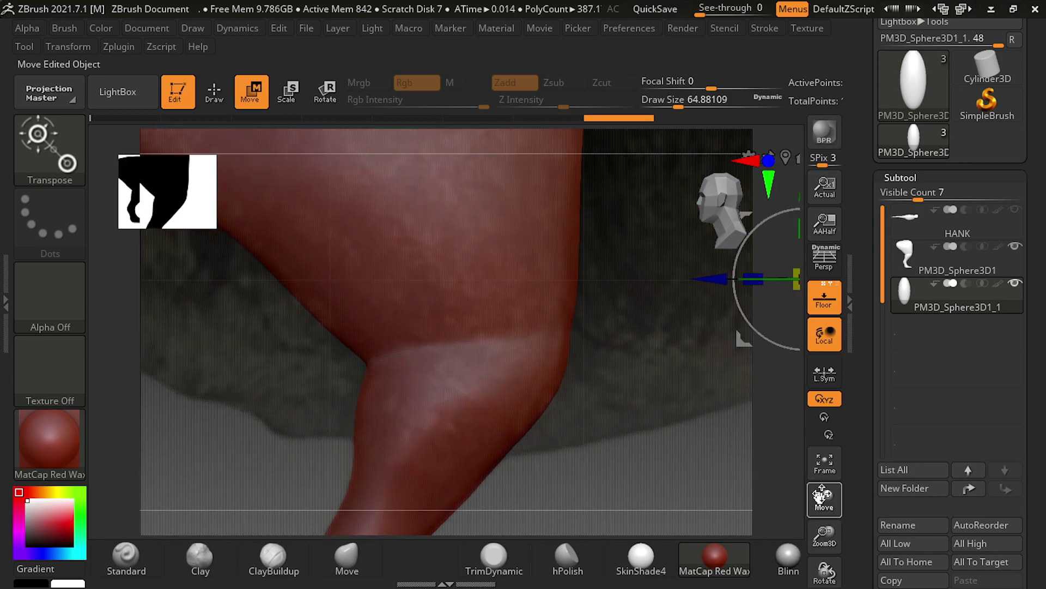
left_click_drag(543, 201, 578, 236)
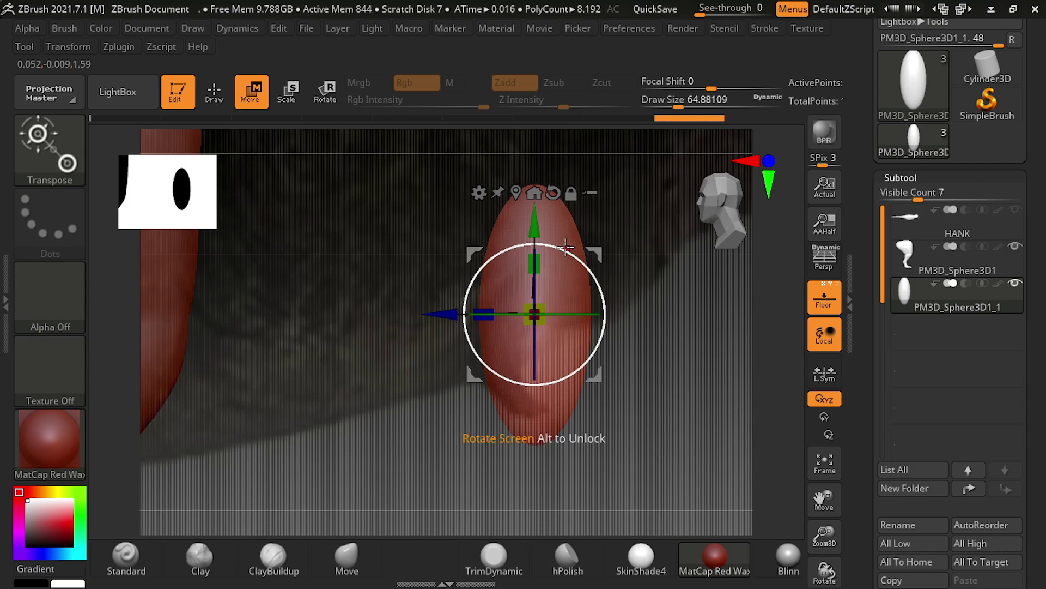
mouse_move(584, 242)
left_mouse_down()
mouse_move(624, 280)
mouse_move(549, 292)
mouse_move(491, 270)
mouse_move(606, 325)
mouse_move(582, 325)
mouse_move(561, 301)
left_mouse_up()
mouse_move(703, 243)
left_mouse_down()
mouse_move(712, 222)
mouse_move(738, 229)
mouse_move(708, 228)
left_mouse_up()
key("f")
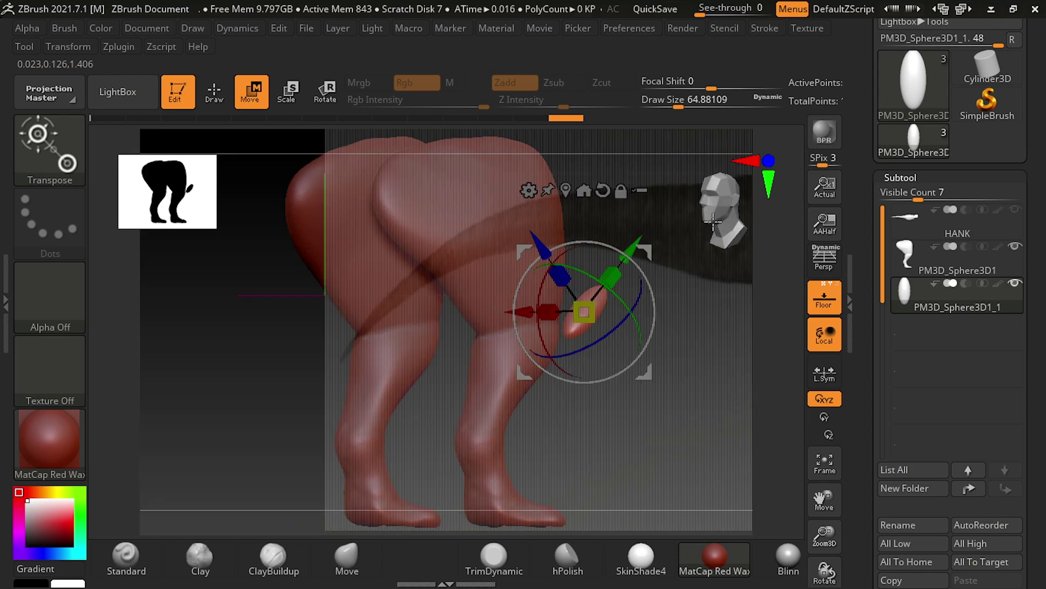
Step: From side views, push the oval toward the body, shorten it and settle it under the chest
left_click(713, 221)
left_click(714, 229)
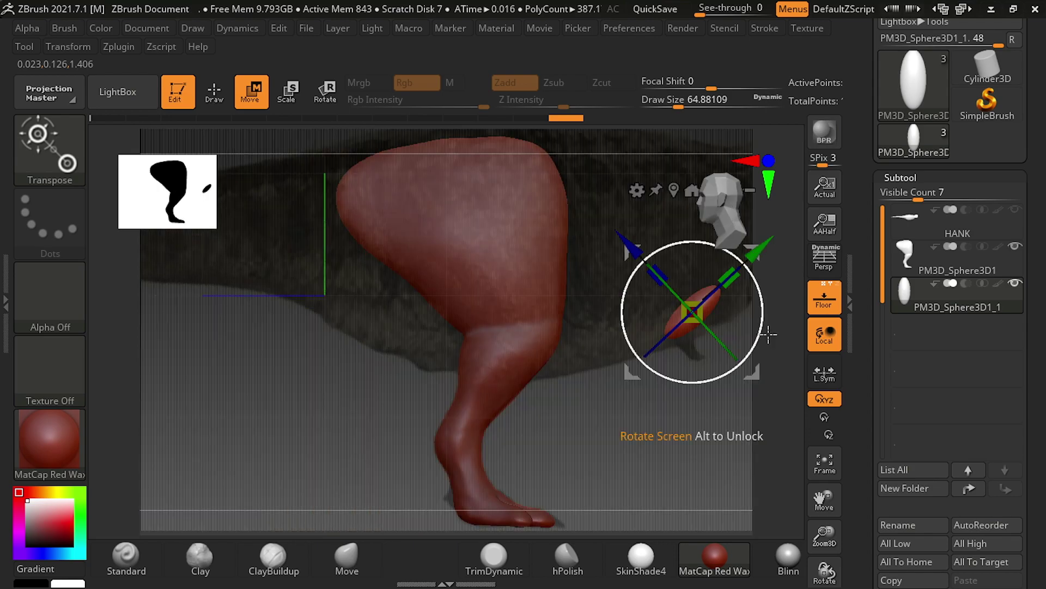
left_click_drag(713, 231, 657, 460)
mouse_move(652, 384)
left_mouse_down()
mouse_move(606, 455)
mouse_move(585, 353)
left_mouse_up()
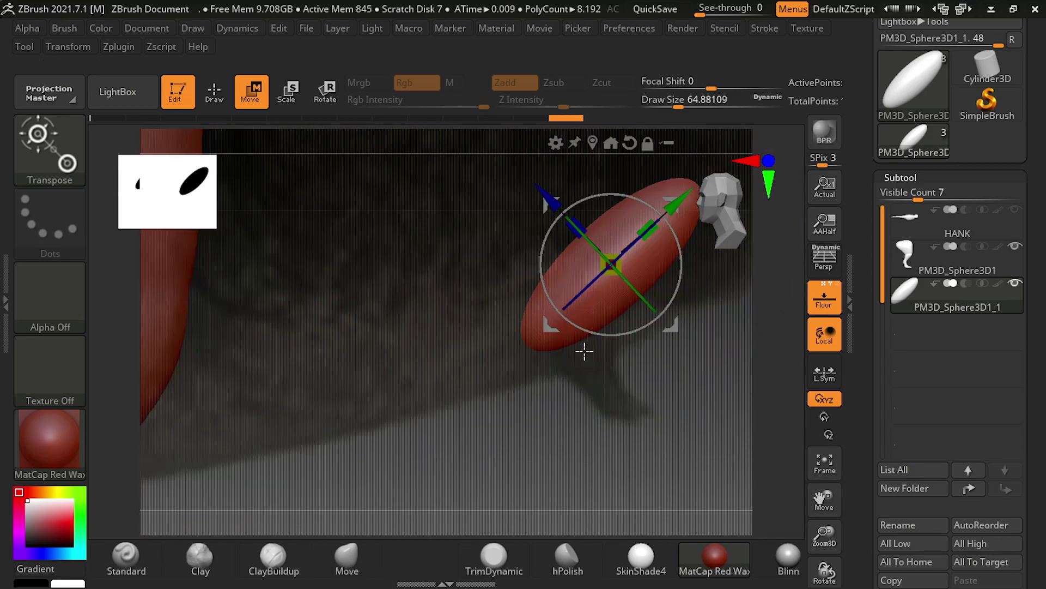
mouse_move(547, 204)
left_mouse_down()
mouse_move(731, 374)
mouse_move(771, 498)
mouse_move(502, 329)
left_mouse_up()
mouse_move(434, 261)
left_mouse_down()
mouse_move(422, 306)
mouse_move(428, 381)
mouse_move(406, 378)
left_mouse_up()
left_click_drag(349, 338, 343, 329)
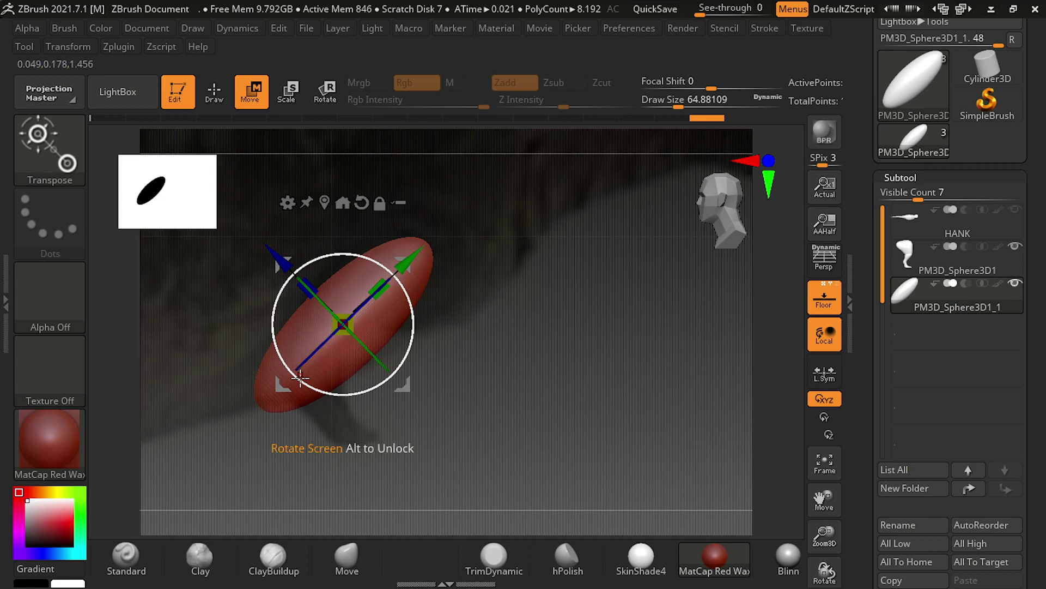
left_click_drag(381, 287, 385, 294)
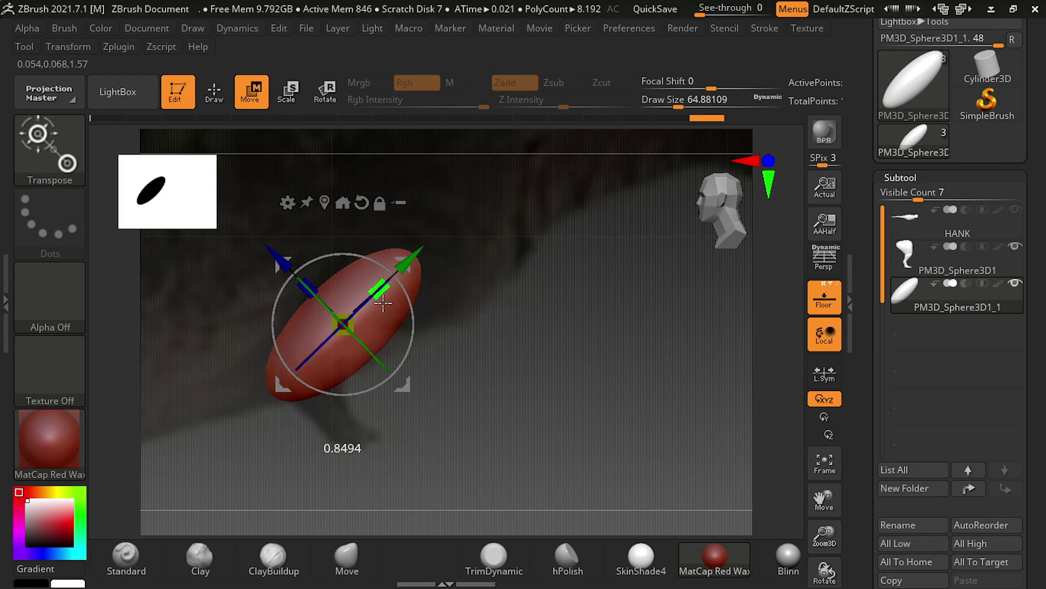
mouse_move(531, 320)
left_mouse_down()
mouse_move(498, 320)
mouse_move(682, 252)
left_mouse_up()
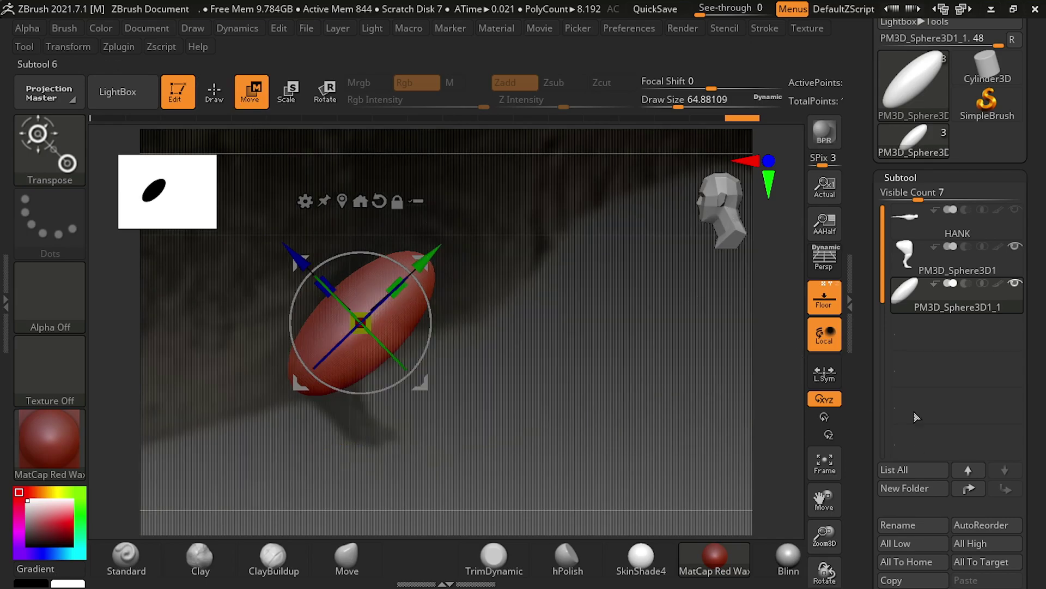
Step: Duplicate the oval, then move the copy below, rotate it about 87 degrees and shrink it
scroll(898, 441, "down", 2)
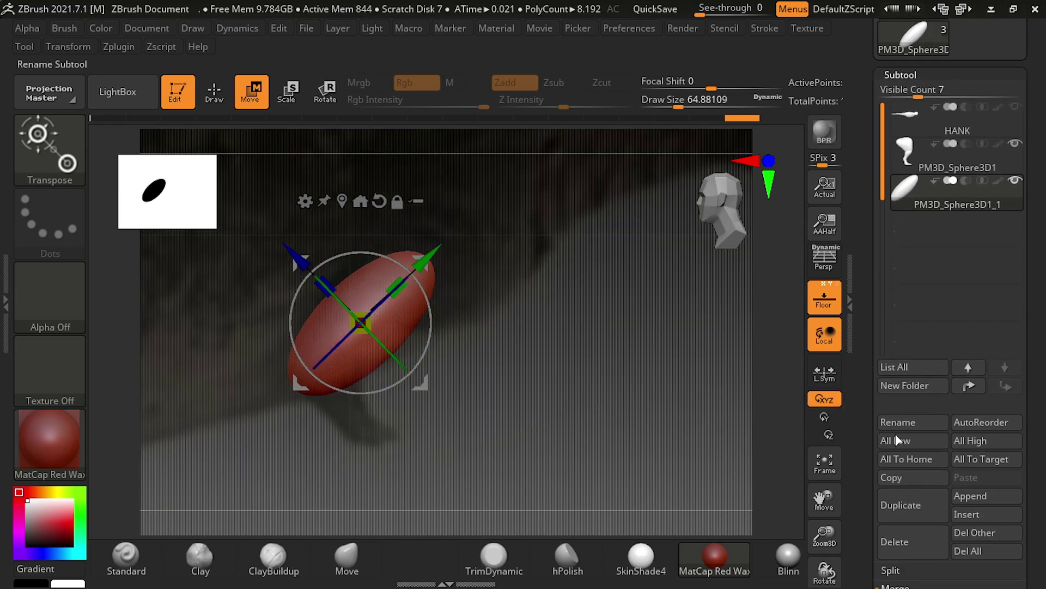
left_click(897, 502)
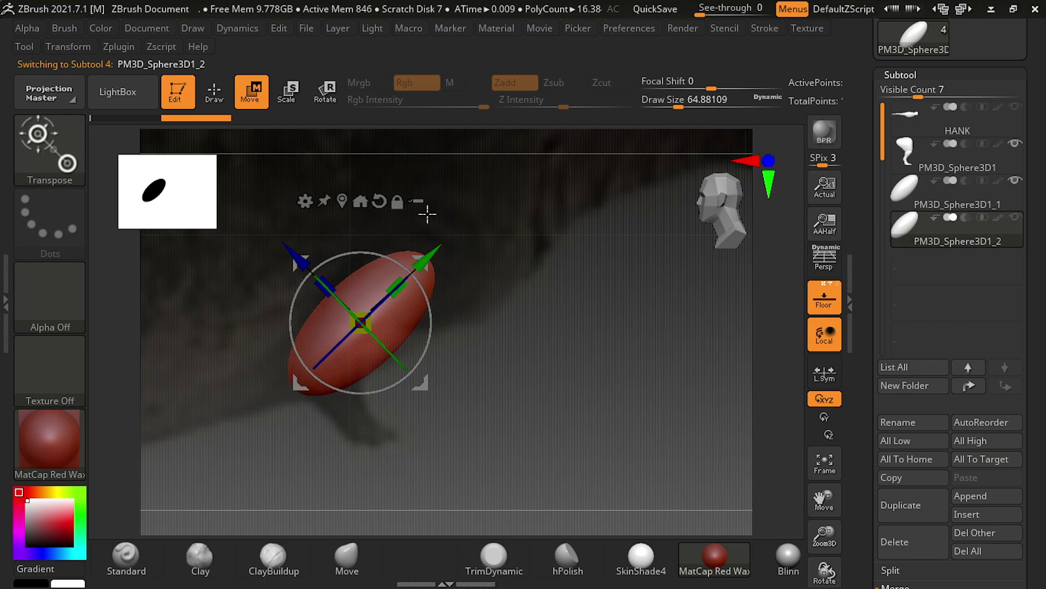
left_click_drag(427, 258, 414, 363)
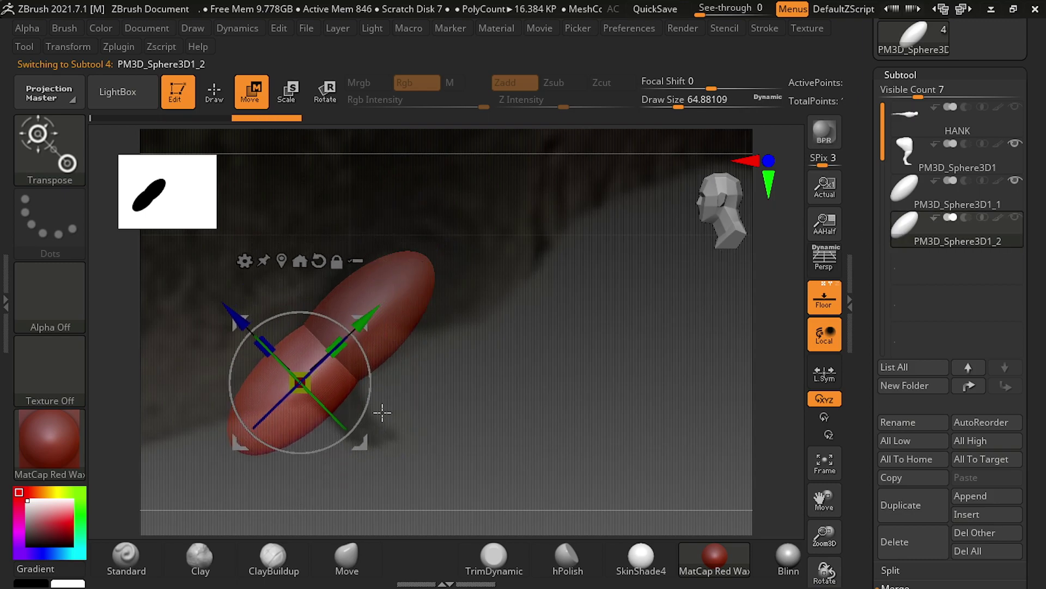
left_click_drag(382, 413, 349, 311)
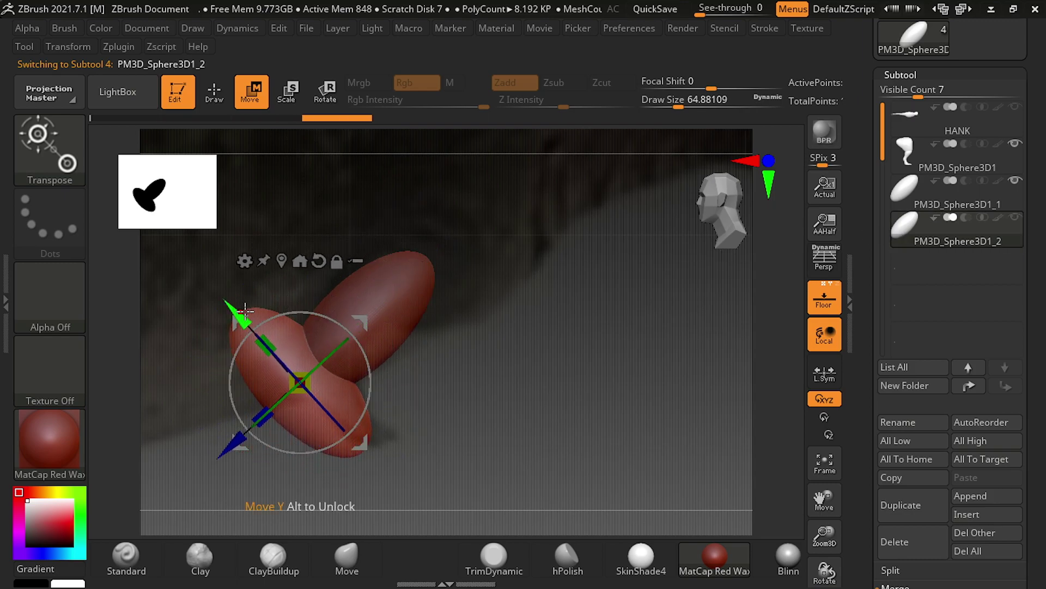
left_click_drag(245, 311, 285, 341)
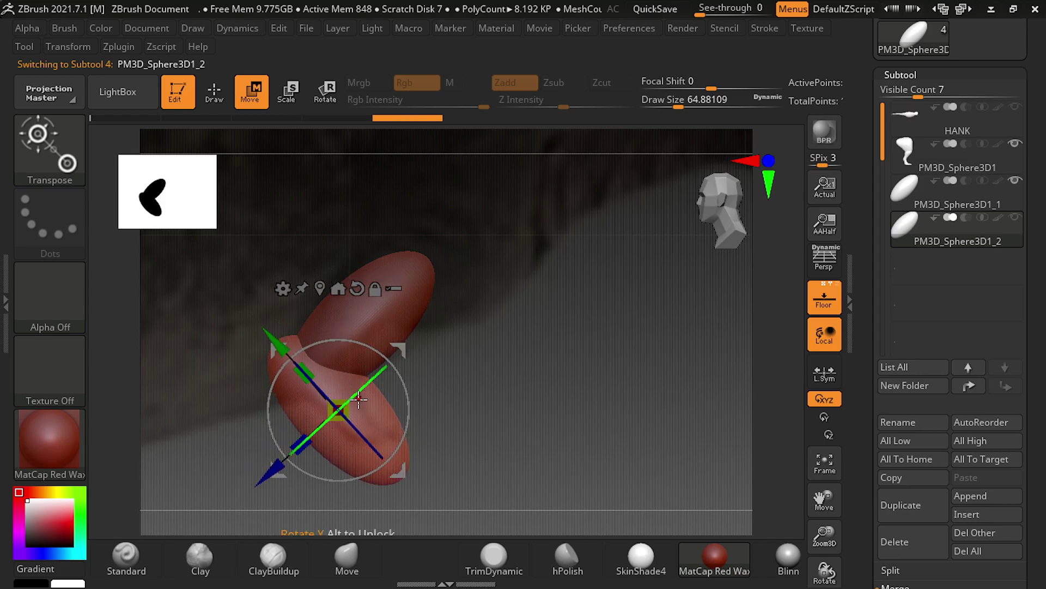
mouse_move(338, 410)
left_mouse_down()
mouse_move(334, 419)
mouse_move(334, 410)
left_mouse_up()
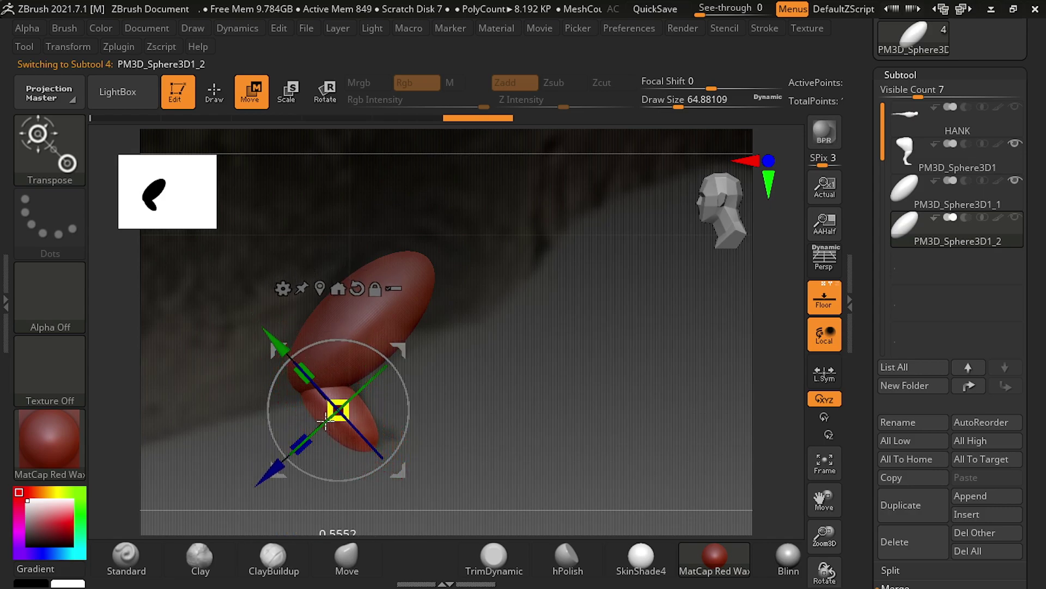
left_click_drag(401, 338, 400, 338)
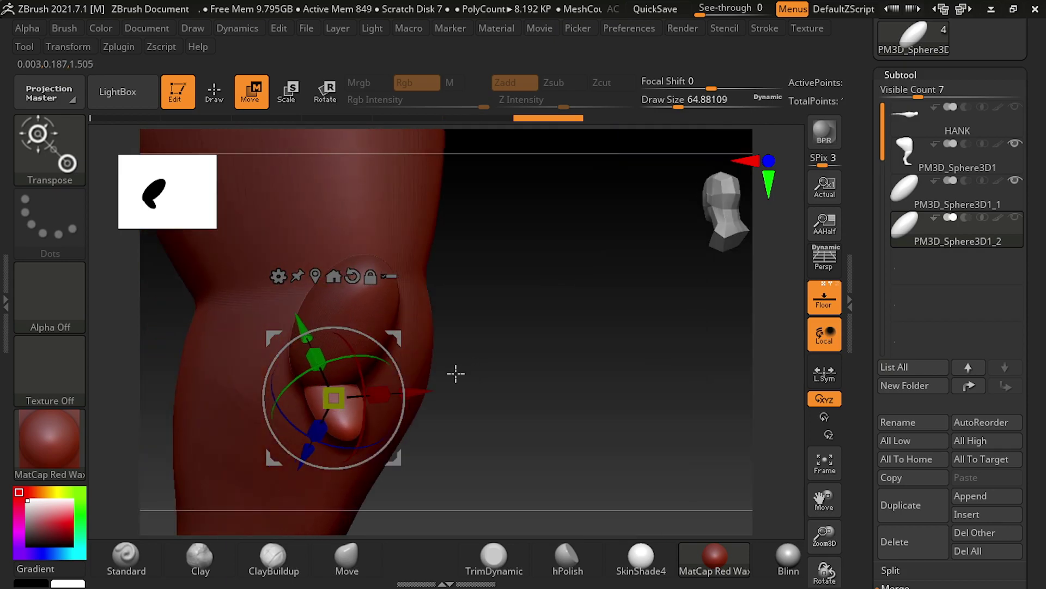
Step: Return to Draw mode with PM3D_Sphere3D1_1 selected
left_click_drag(714, 240, 725, 216)
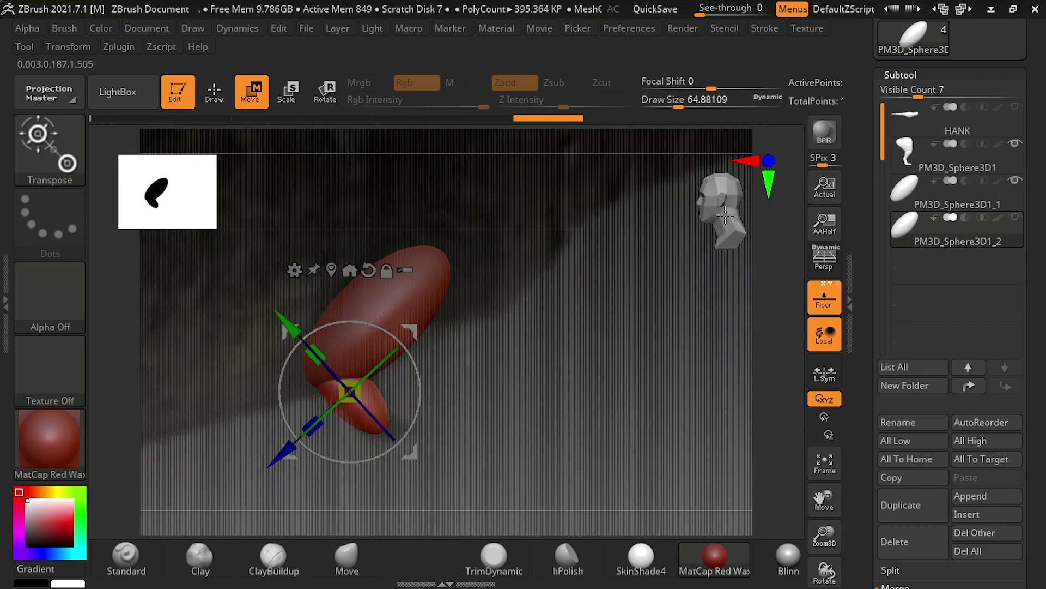
left_click(231, 112)
left_click(927, 193)
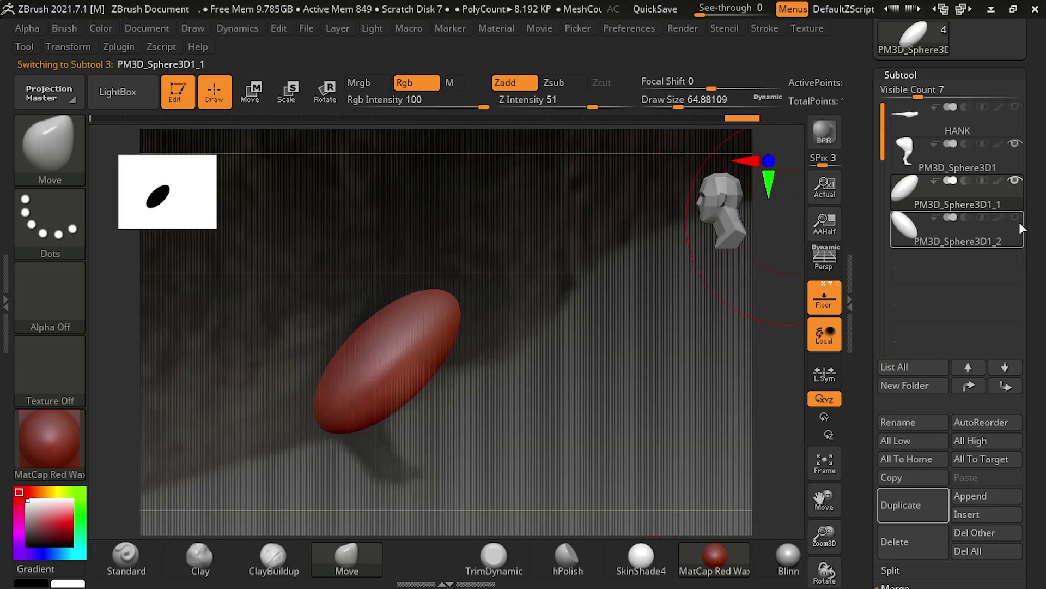
Step: Undo the bulge, then reshape the upper arm segment's tip and side with the Move brush
left_click(1016, 218)
key("ctrl+z")
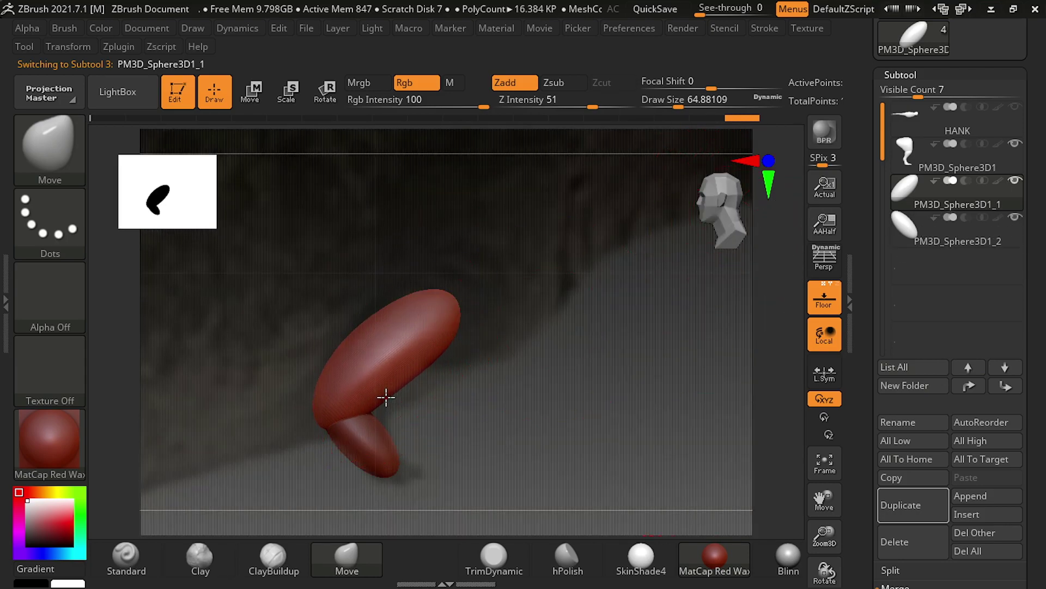
left_click(359, 354)
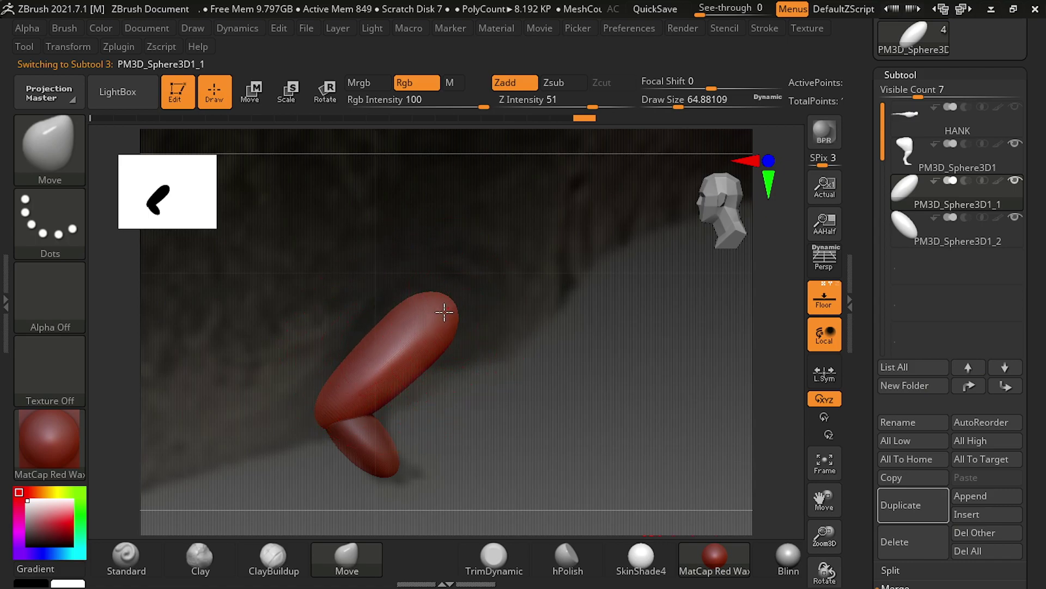
left_click_drag(444, 312, 438, 319)
left_click_drag(428, 360, 441, 362)
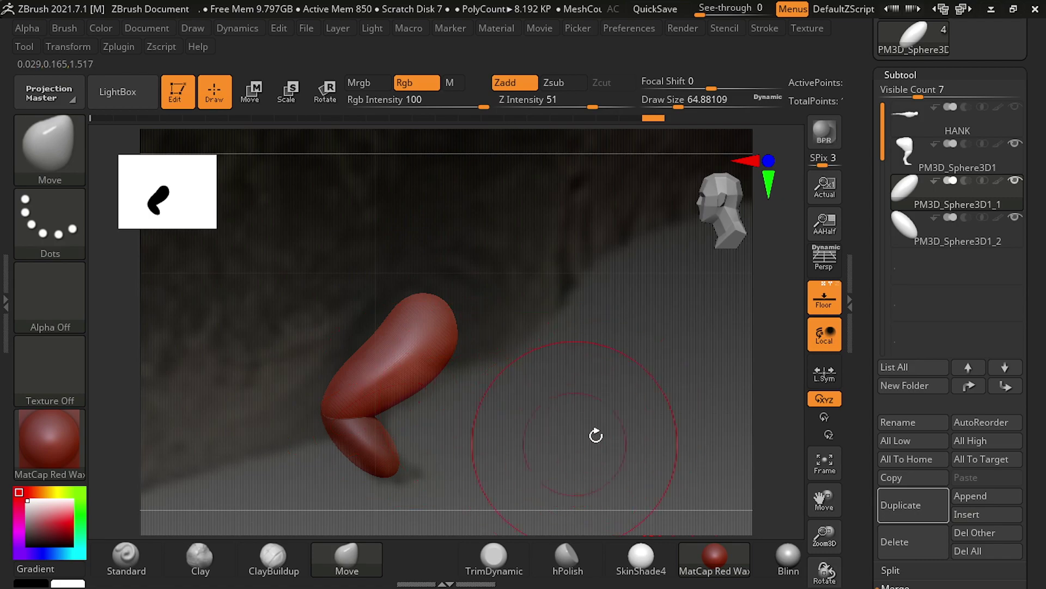
mouse_move(596, 435)
left_mouse_down()
mouse_move(607, 416)
mouse_move(561, 414)
mouse_move(689, 306)
mouse_move(714, 251)
left_mouse_up()
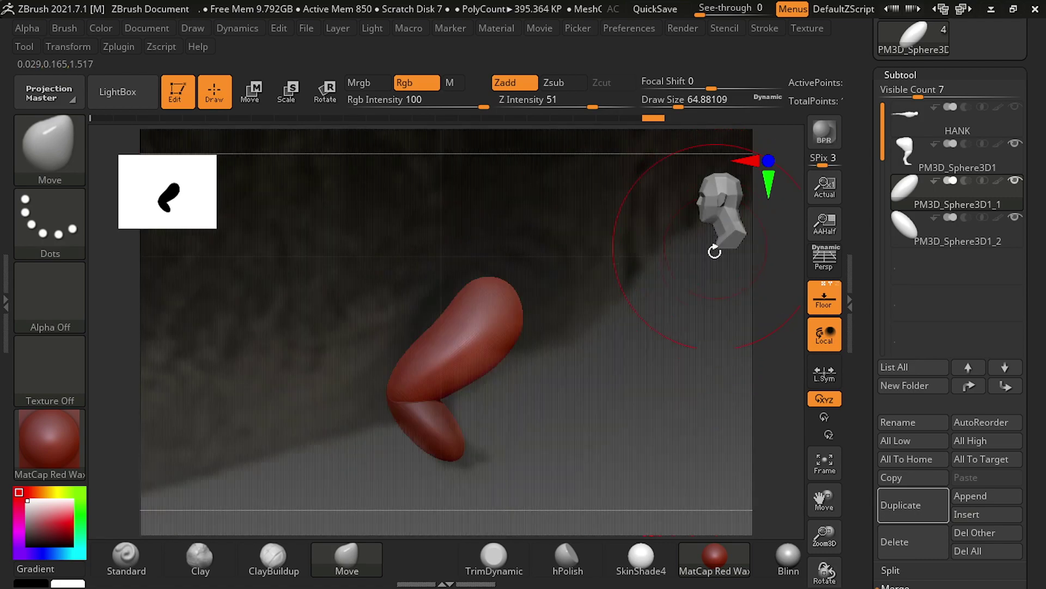
Step: Reshape the lower arm segment's tip, undoing bad strokes and lowering the Draw Size
left_click(911, 228)
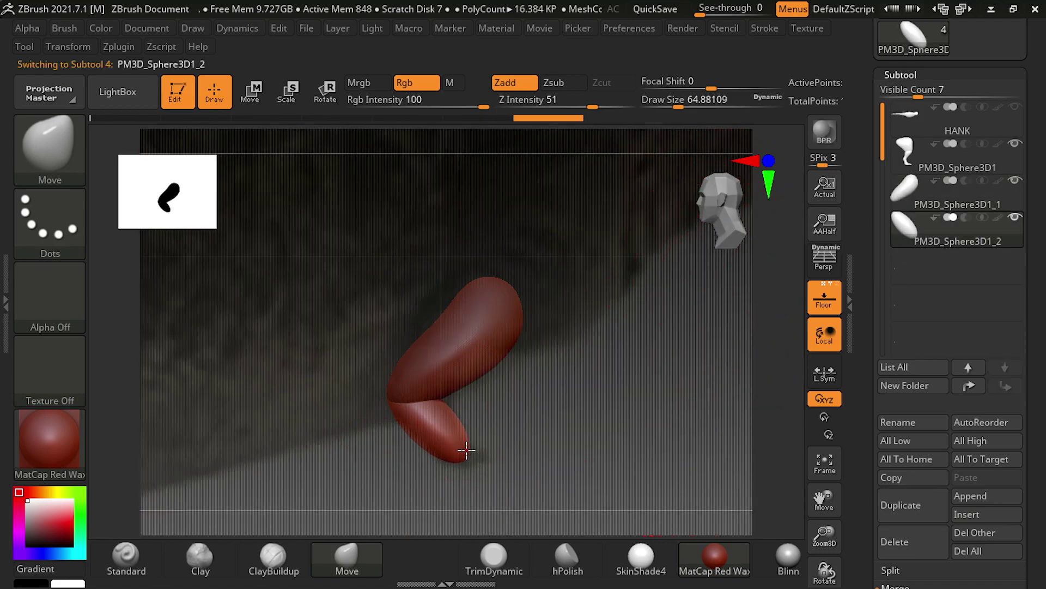
mouse_move(466, 450)
left_mouse_down()
mouse_move(442, 393)
mouse_move(469, 454)
left_mouse_up()
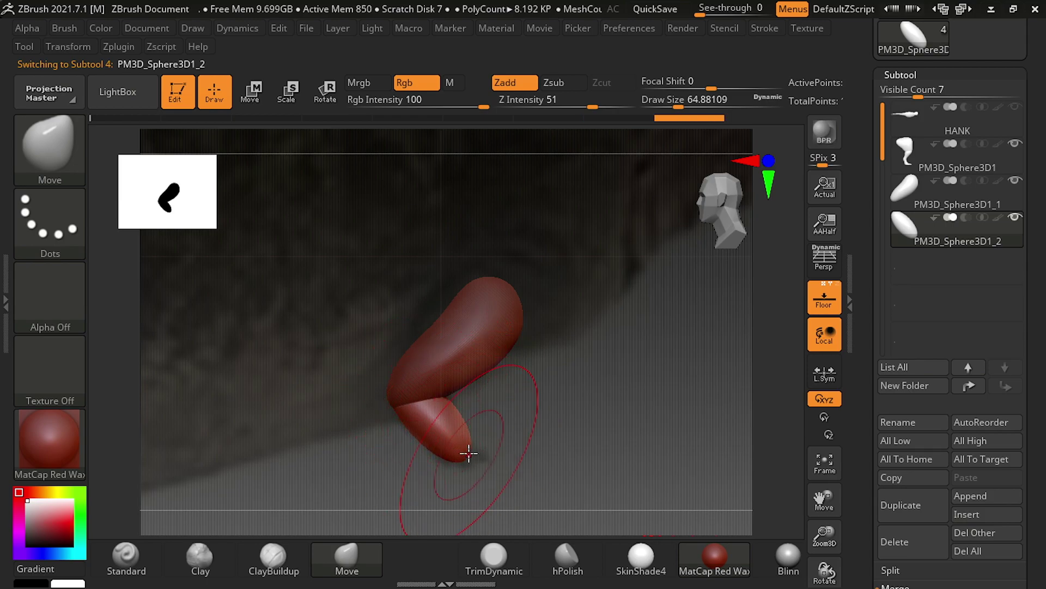
key("ctrl+z")
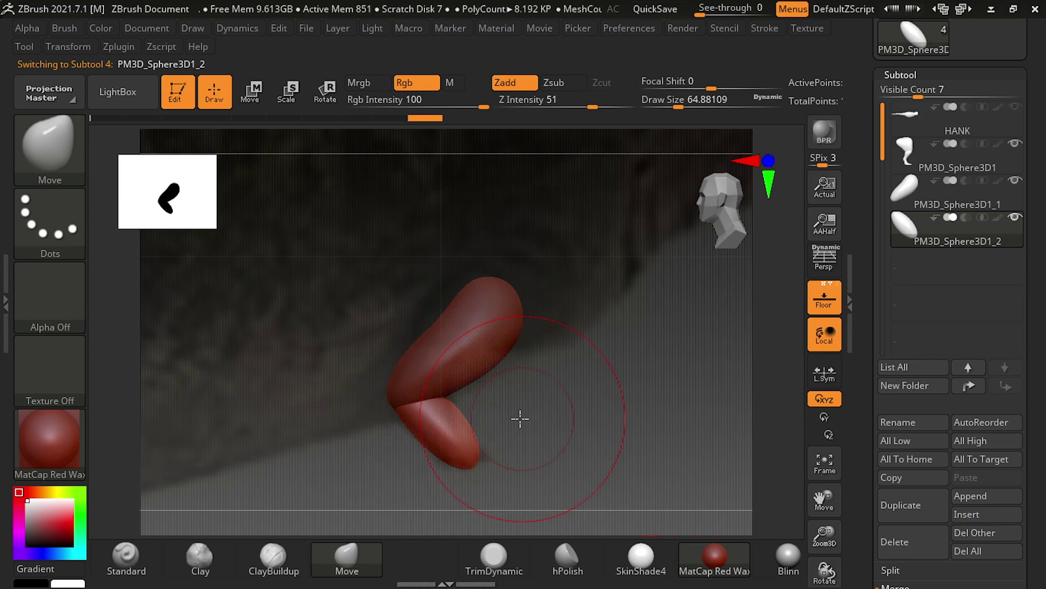
key("ctrl+z")
key("ctrl+z")
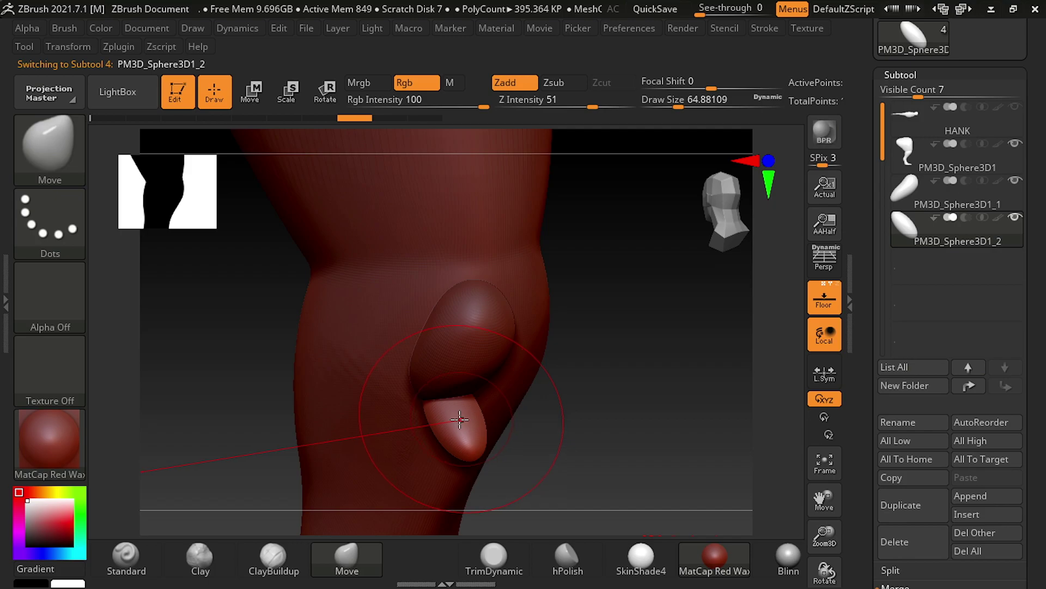
left_click_drag(564, 392, 474, 389)
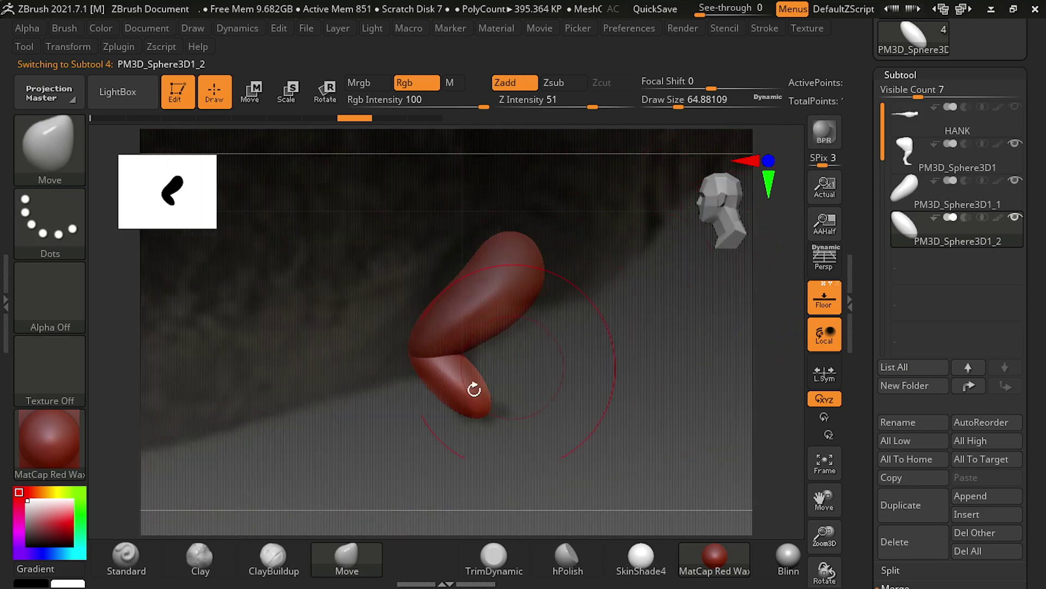
left_click_drag(481, 350, 467, 349)
left_click(478, 358, "alt")
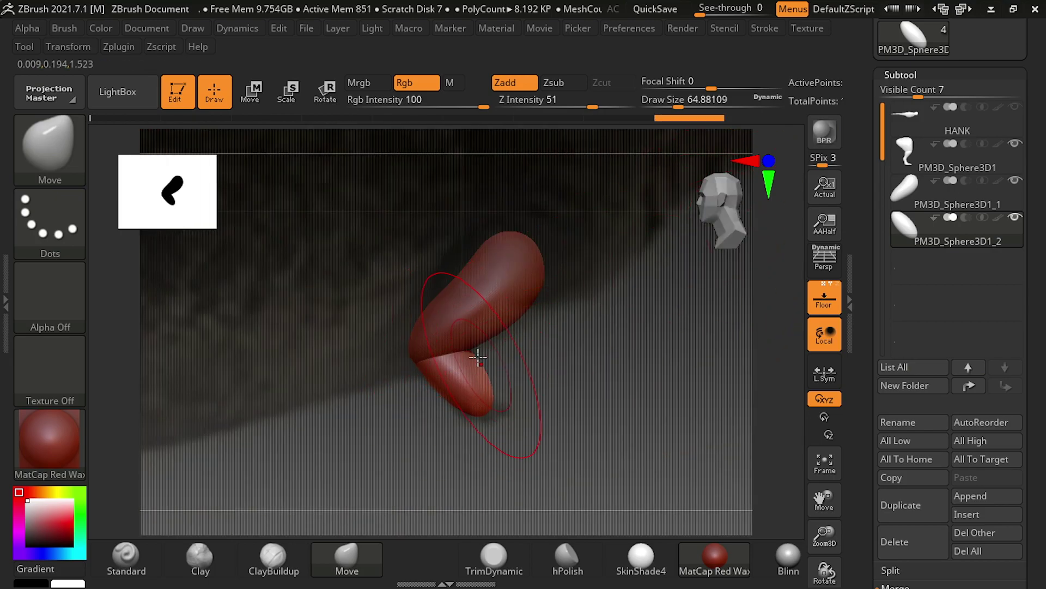
left_click_drag(686, 110, 675, 110)
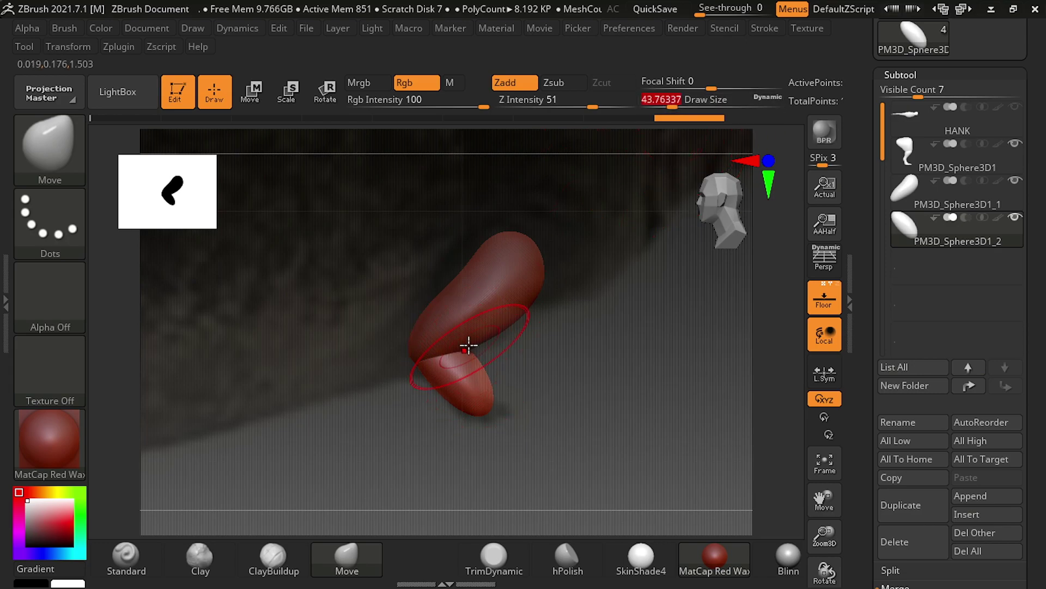
left_click_drag(523, 381, 673, 233)
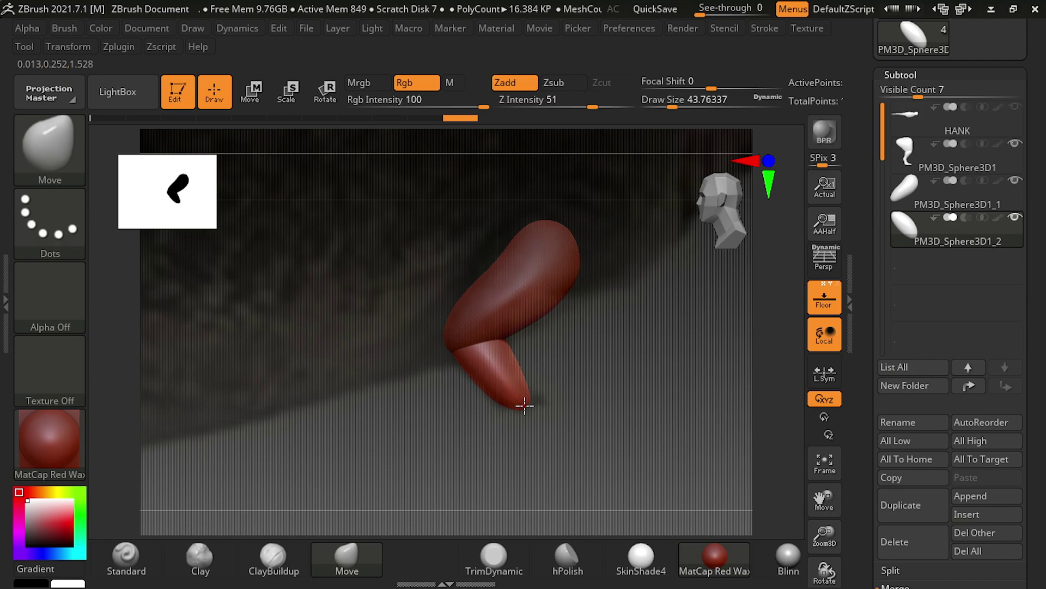
left_click(475, 374, "alt")
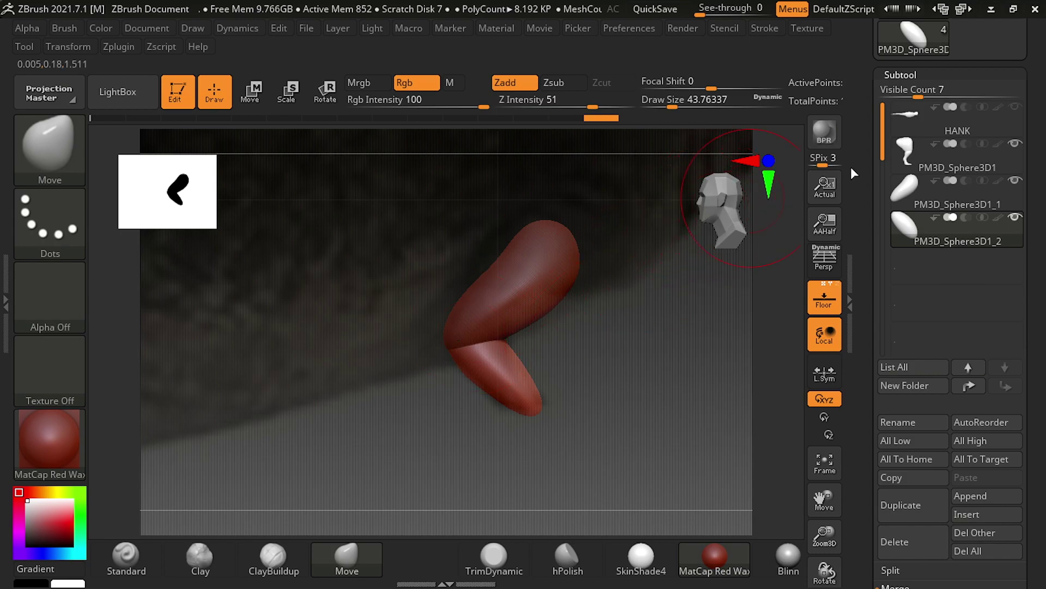
Step: Select the upper arm segment and orbit around it to check its shape
left_click(715, 249)
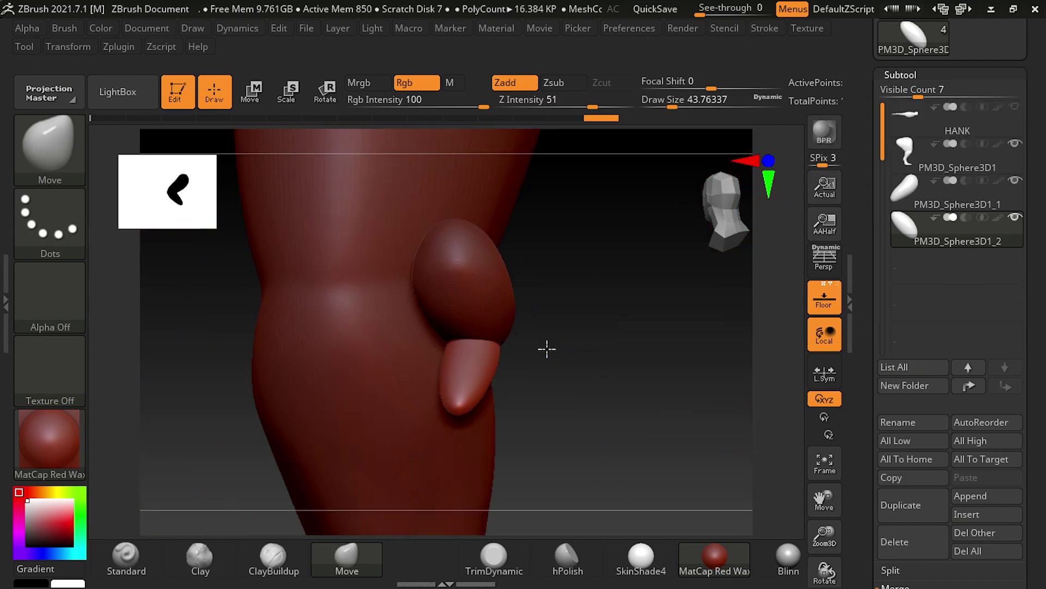
left_click(902, 194)
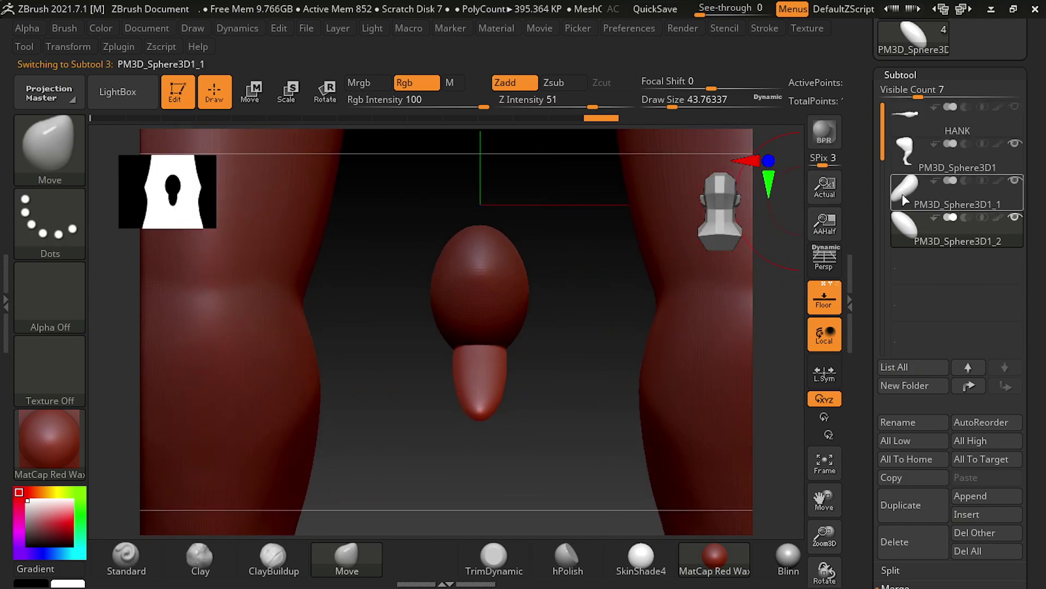
mouse_move(603, 341)
left_mouse_down()
mouse_move(599, 277)
mouse_move(520, 293)
mouse_move(630, 288)
mouse_move(732, 308)
left_mouse_up()
left_click(729, 221)
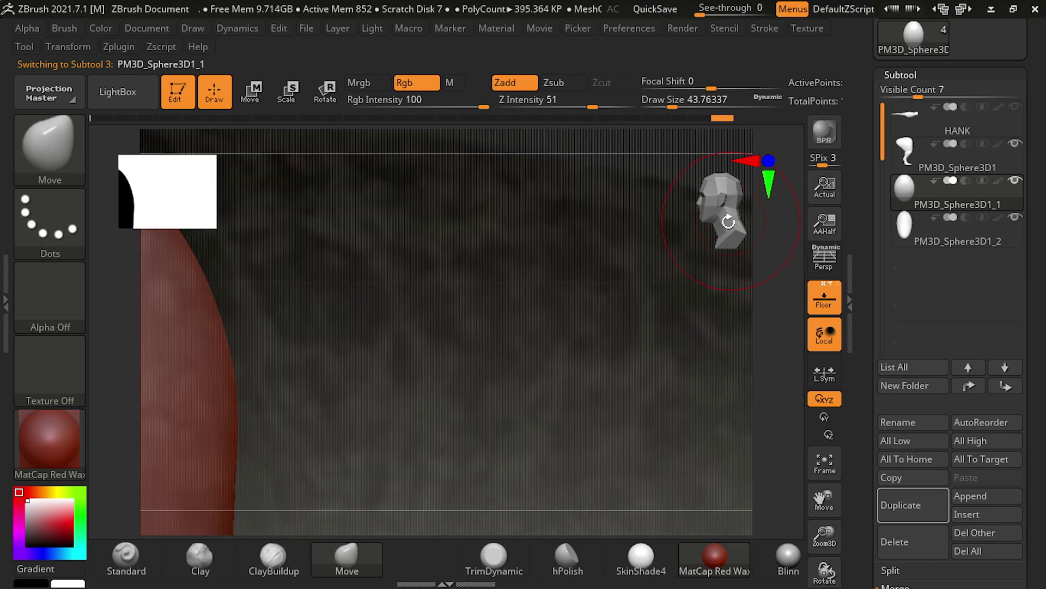
left_click_drag(802, 257, 780, 260)
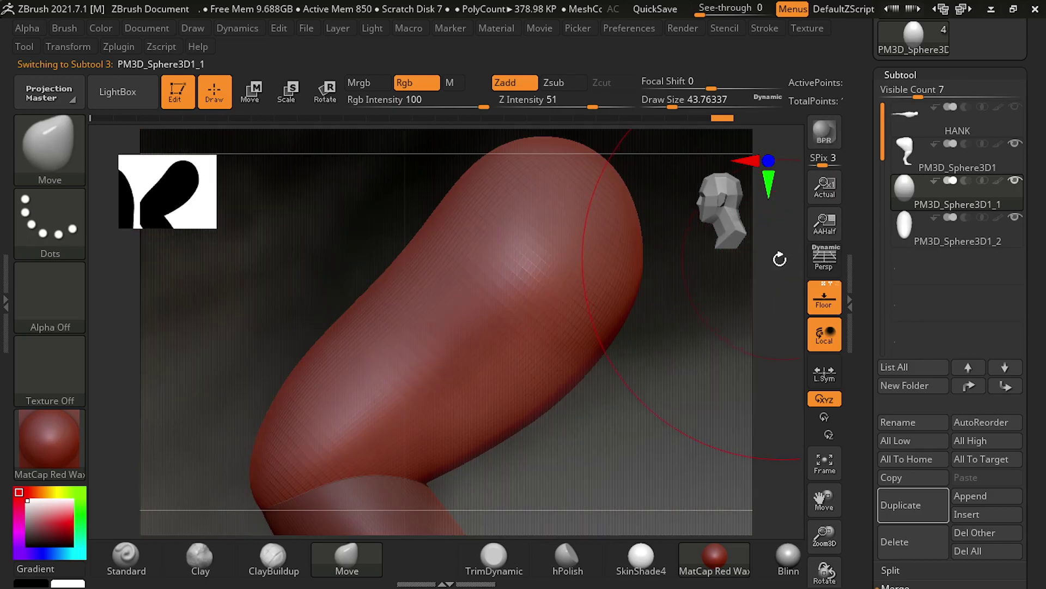
left_click_drag(785, 452, 734, 354)
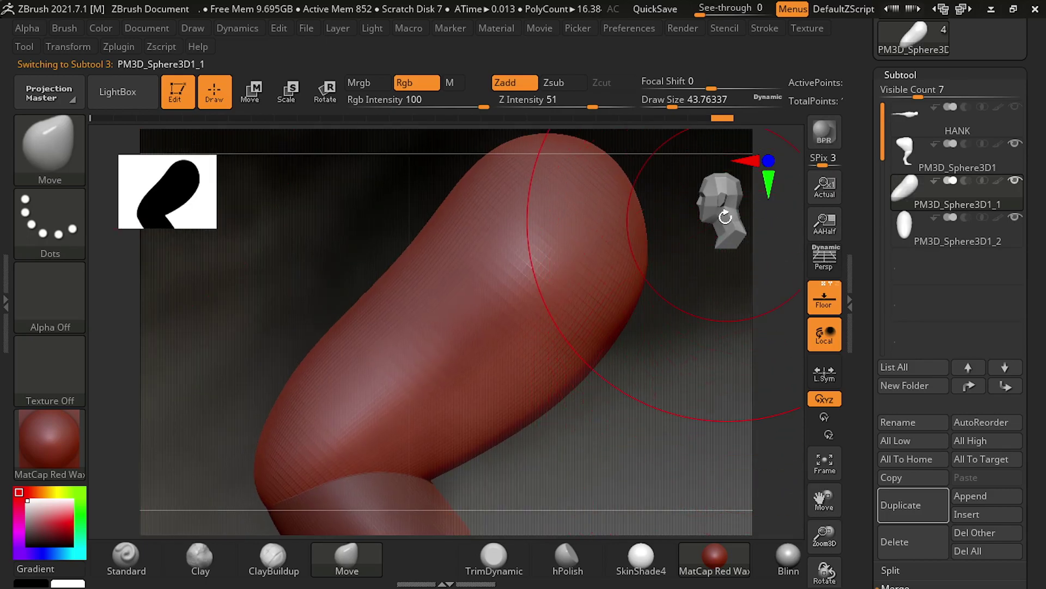
left_click_drag(675, 250, 661, 261)
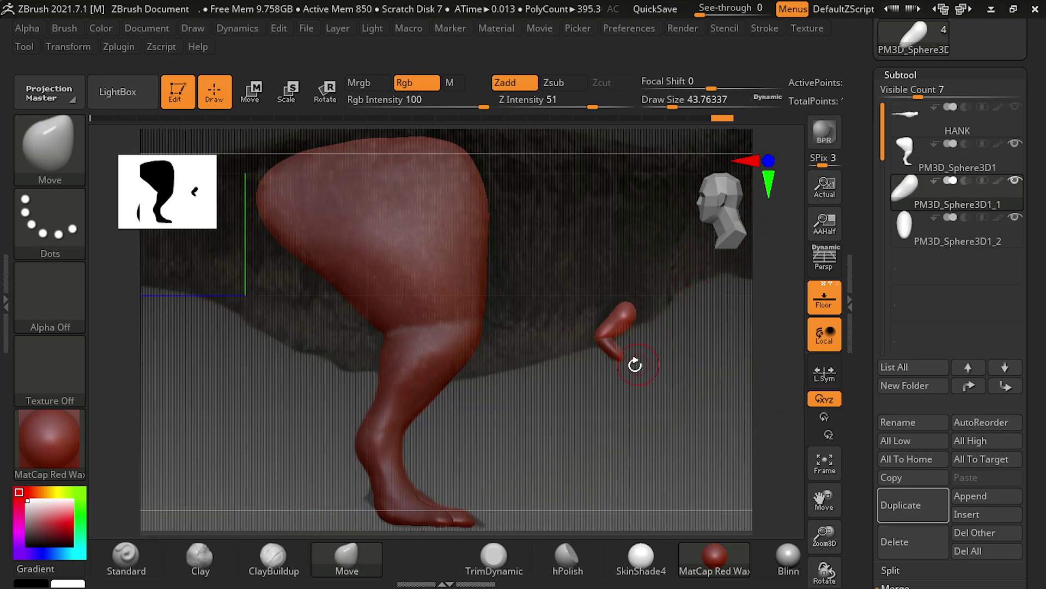
mouse_move(647, 371)
left_mouse_down()
mouse_move(509, 331)
mouse_move(545, 388)
mouse_move(625, 363)
left_mouse_up()
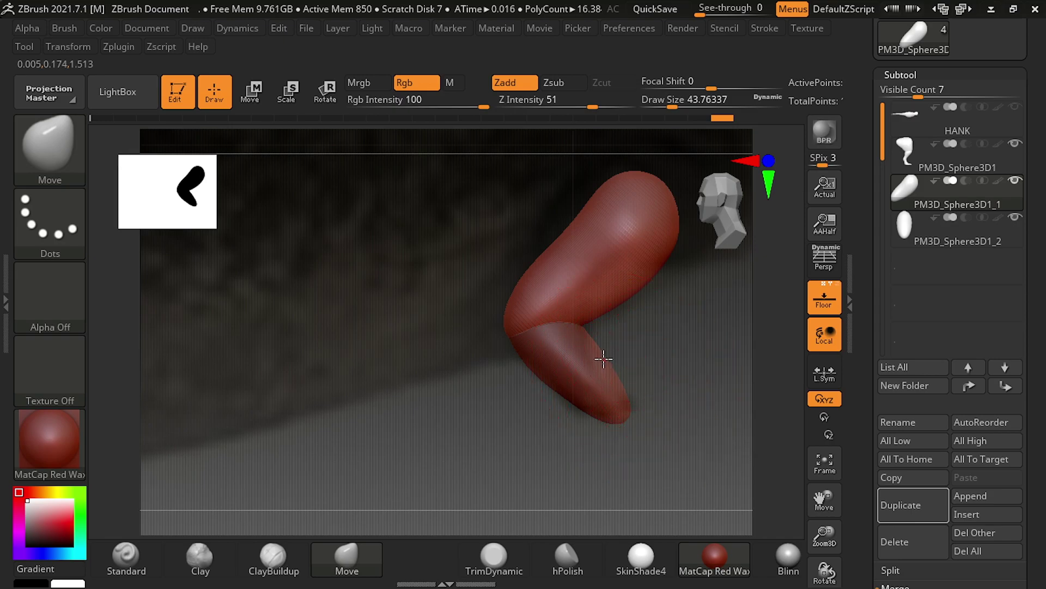
Step: Switch to the lower arm segment, undo its bend and check it from front and side
key("alt+Down")
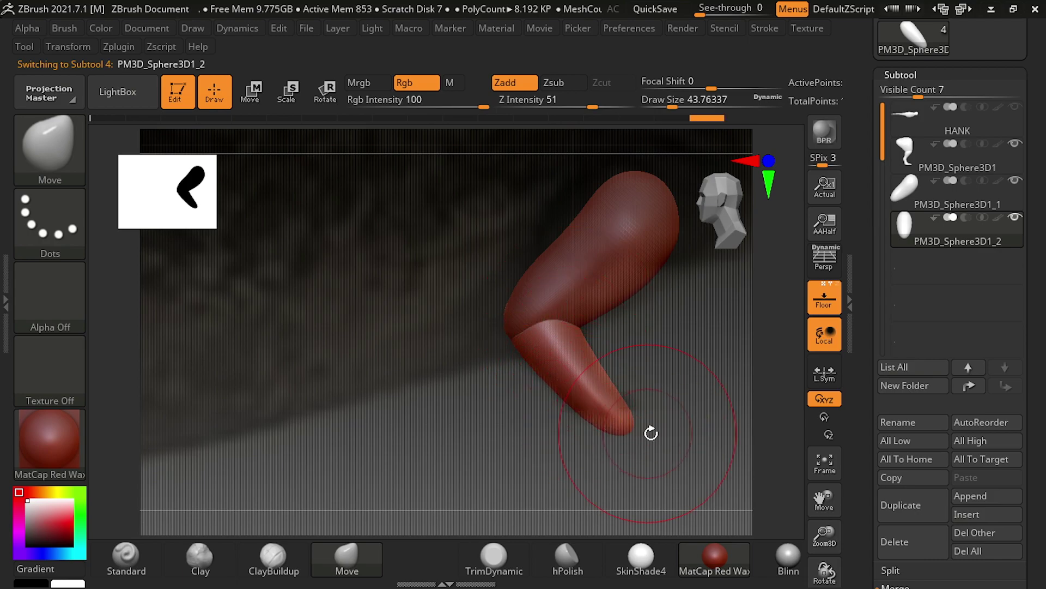
mouse_move(650, 433)
left_mouse_down()
mouse_move(666, 437)
mouse_move(612, 443)
mouse_move(624, 384)
mouse_move(603, 380)
left_mouse_up()
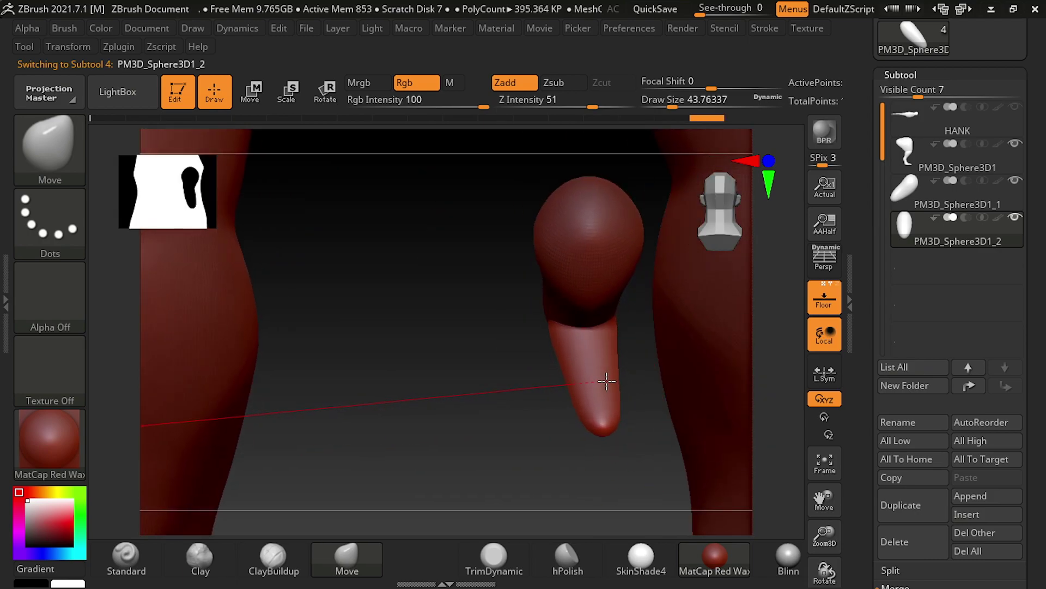
key("ctrl+z")
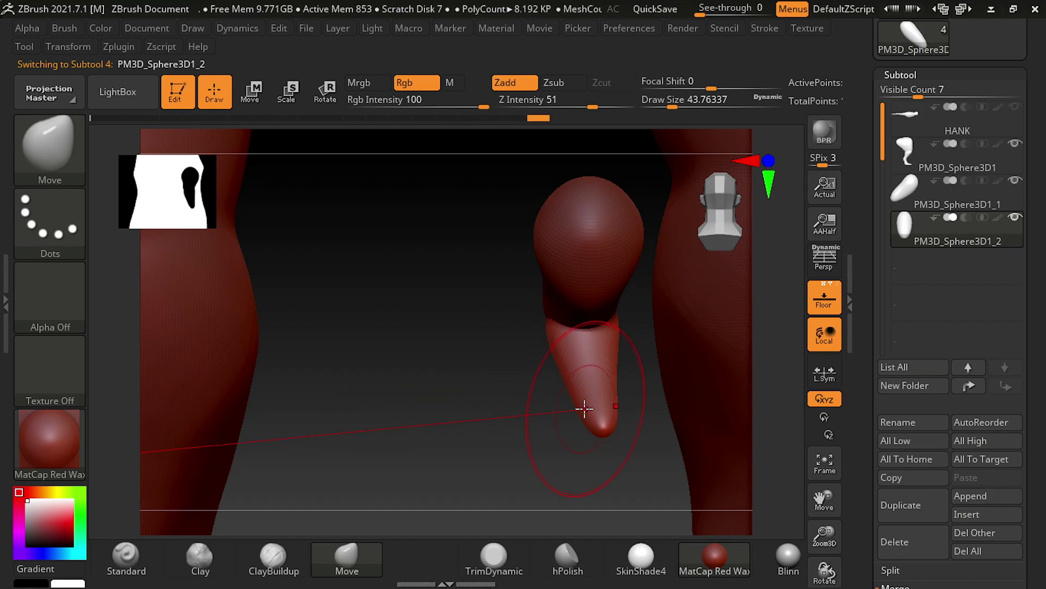
mouse_move(737, 190)
left_mouse_down()
mouse_move(751, 232)
mouse_move(718, 240)
left_mouse_up()
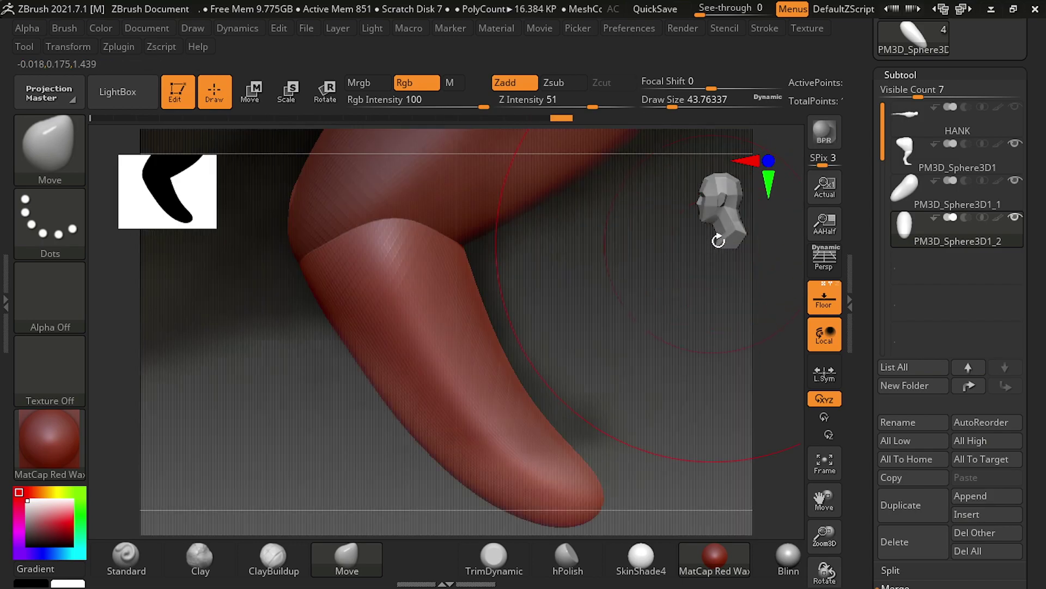
Step: Rotate the lower arm segment to a more vertical pose with the Move gizmo
left_click(252, 97)
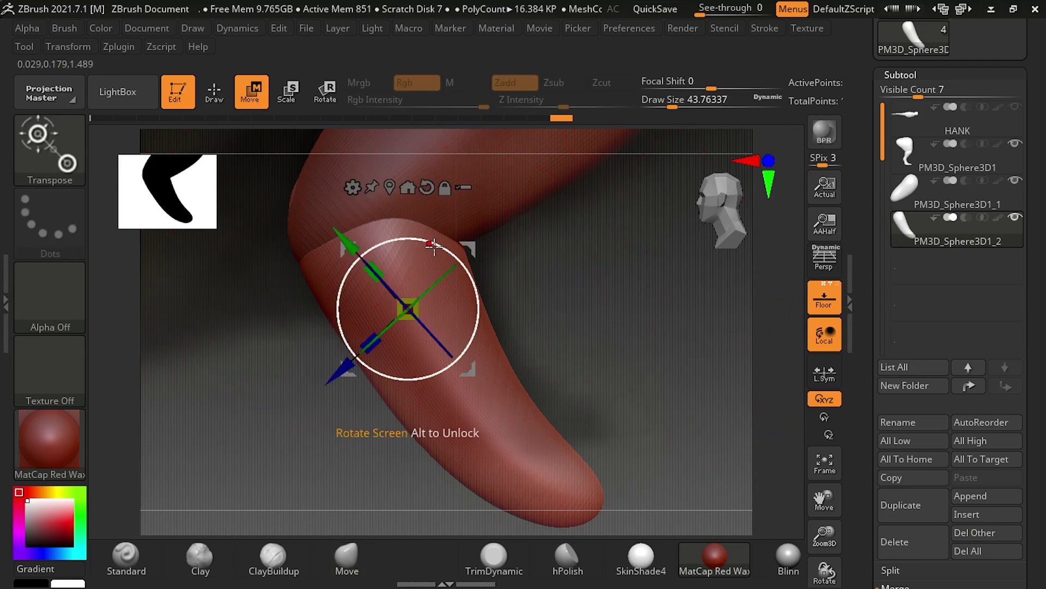
mouse_move(464, 237)
left_mouse_down()
mouse_move(486, 263)
mouse_move(441, 280)
left_mouse_up()
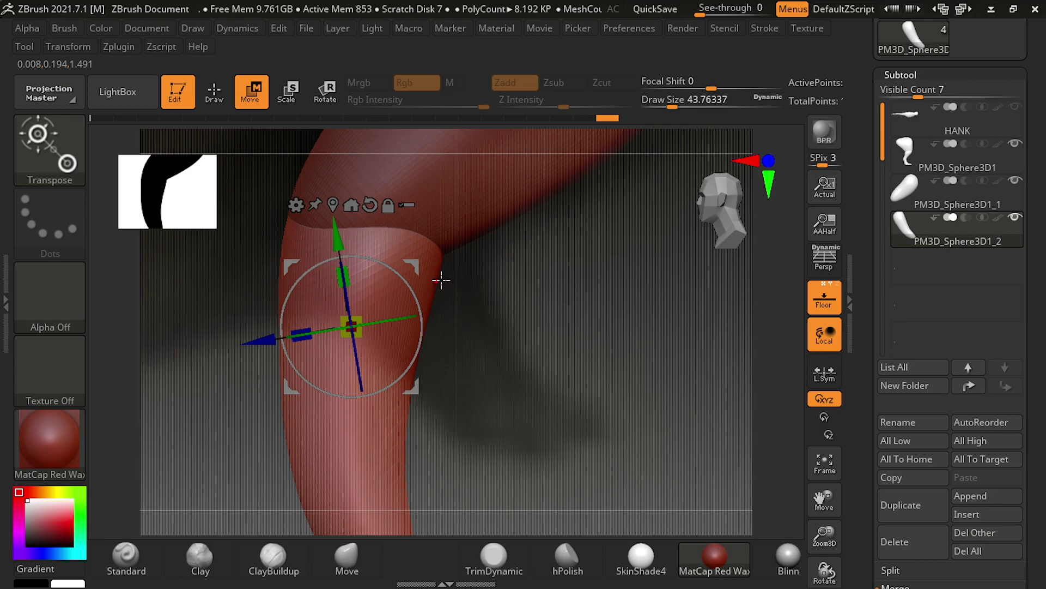
scroll(441, 279, "down", 5)
mouse_move(678, 402)
left_mouse_down()
mouse_move(654, 381)
mouse_move(454, 355)
mouse_move(469, 353)
left_mouse_up()
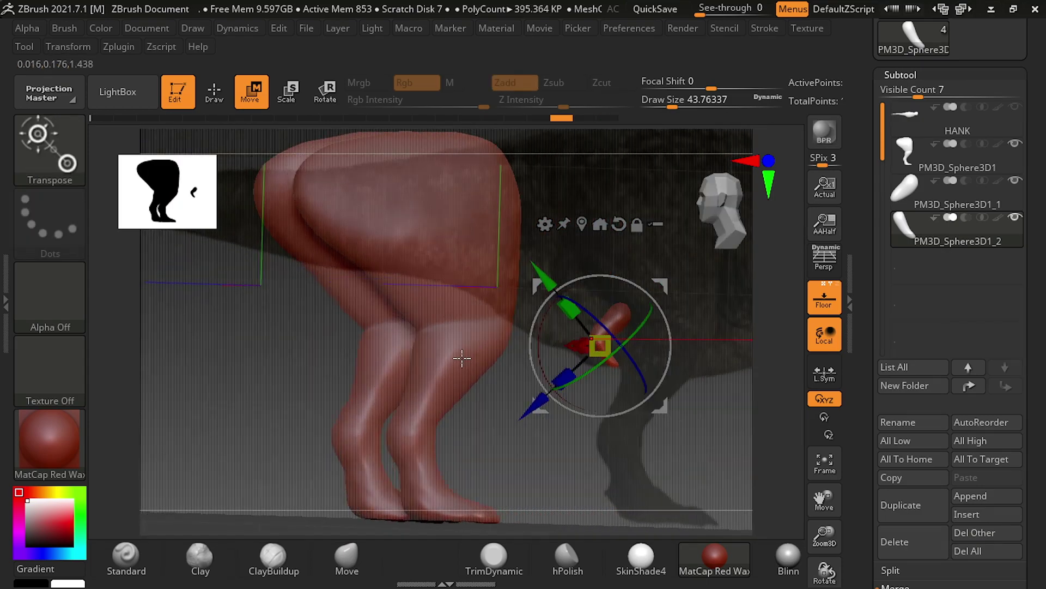
Step: Select the upper arm segment PM3D_Sphere3D1_1 and rotate it around the screen axis
left_click(749, 226)
left_click(706, 210)
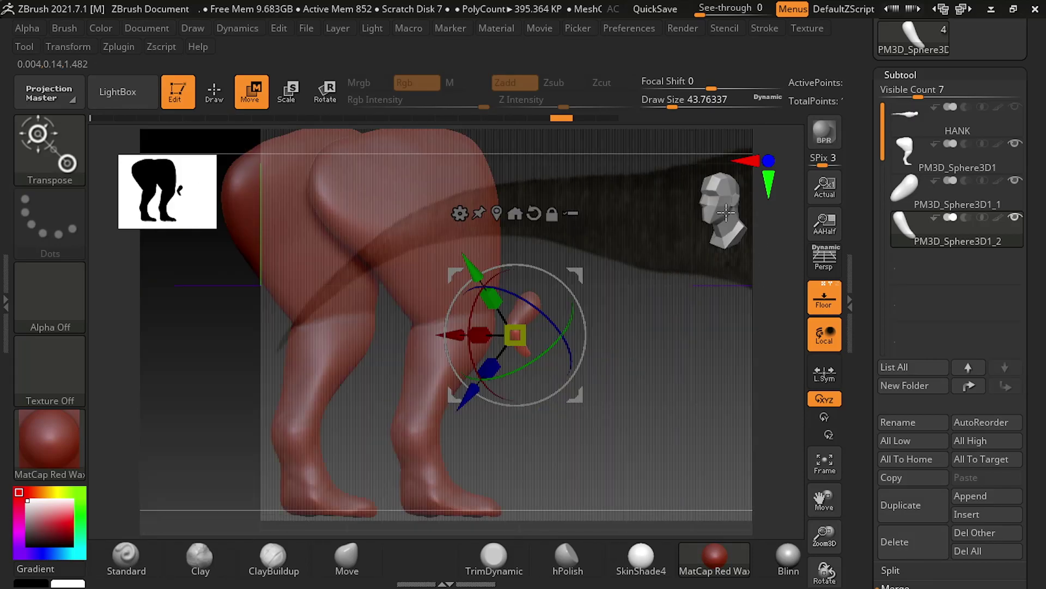
left_click(707, 233)
key("f")
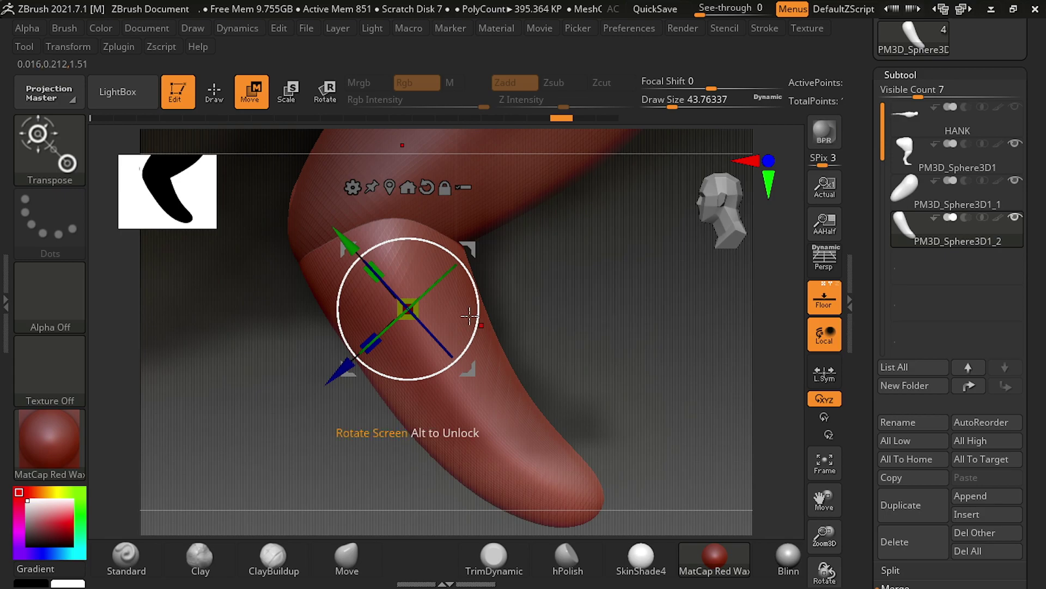
mouse_move(470, 266)
left_mouse_down()
mouse_move(483, 316)
mouse_move(483, 305)
mouse_move(423, 283)
left_mouse_up()
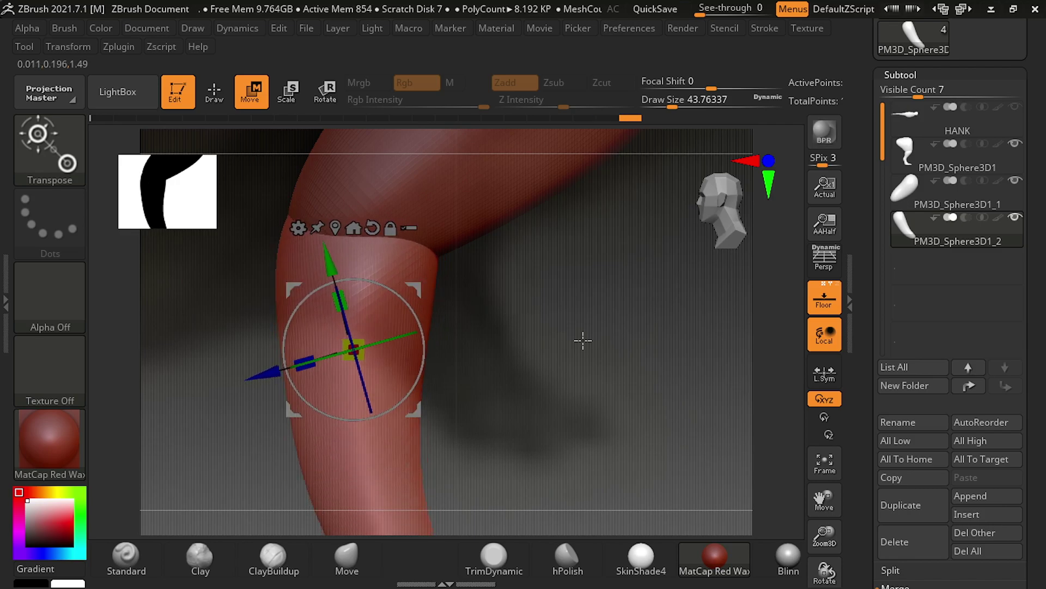
key("f")
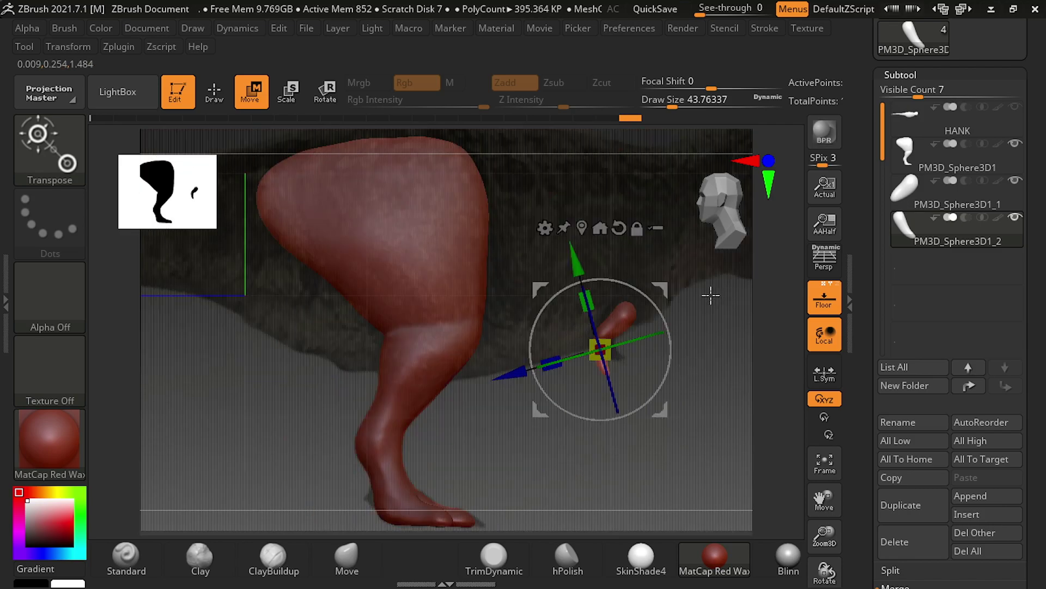
left_click_drag(654, 355, 583, 349, "alt")
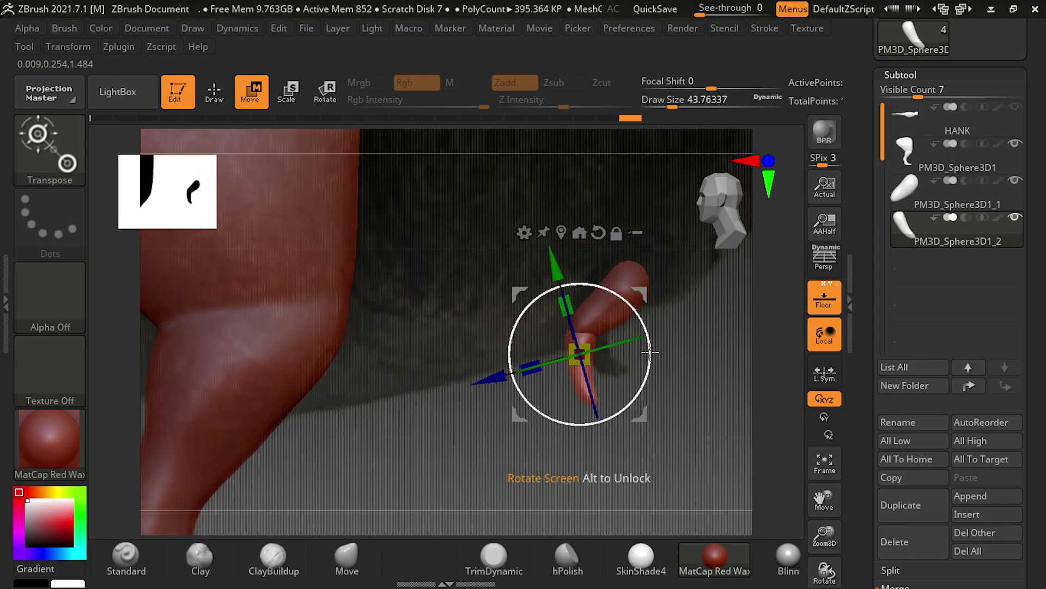
left_click(585, 376, "alt")
mouse_move(681, 276)
left_mouse_down()
mouse_move(643, 216)
mouse_move(631, 239)
left_mouse_up()
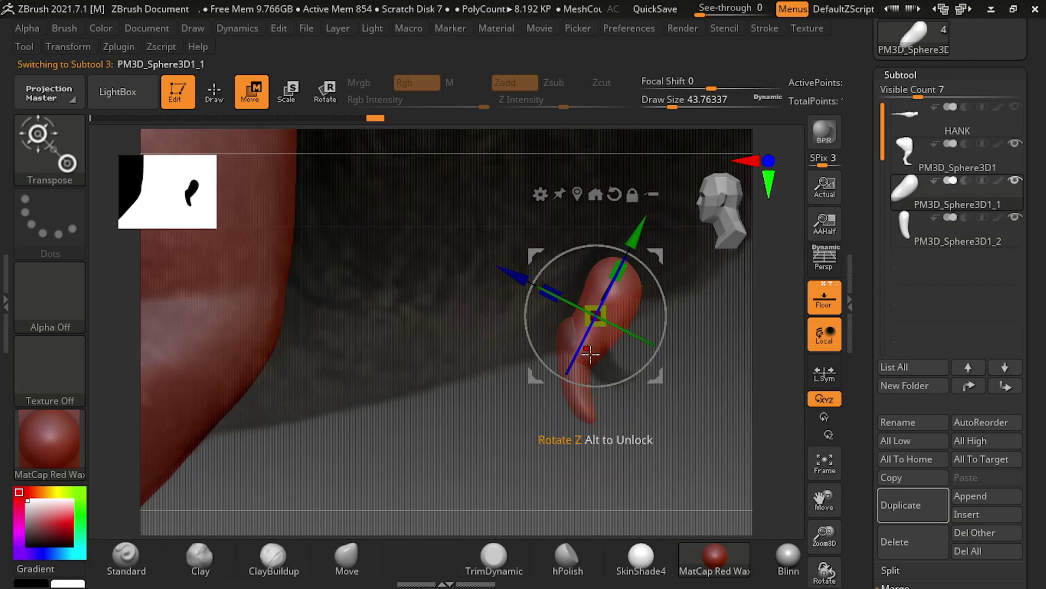
Step: Rotate and tilt the lower arm segment PM3D_Sphere3D1_2, undoing the last rotation
left_click(920, 235)
mouse_move(653, 311)
left_mouse_down()
mouse_move(636, 297)
mouse_move(635, 327)
mouse_move(657, 347)
left_mouse_up()
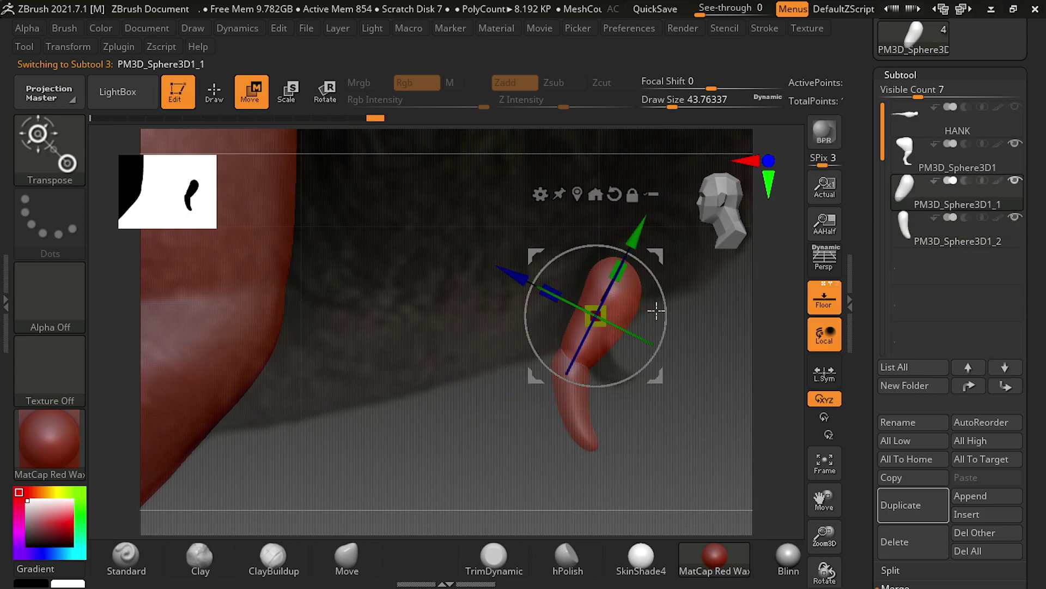
left_click_drag(658, 299, 672, 295)
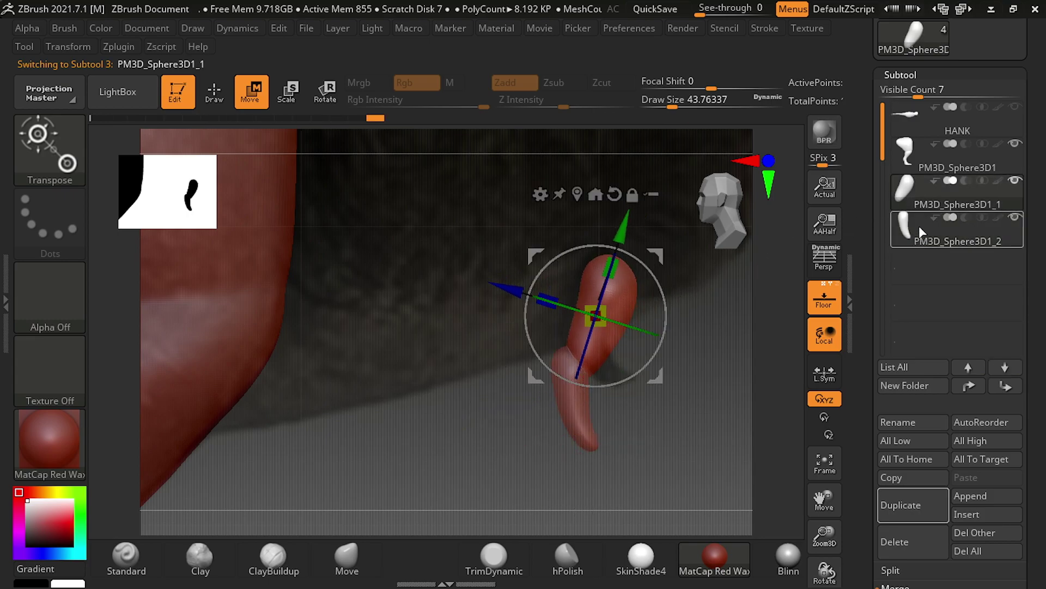
left_click(918, 226)
mouse_move(655, 371)
left_mouse_down()
mouse_move(654, 392)
mouse_move(662, 381)
left_mouse_up()
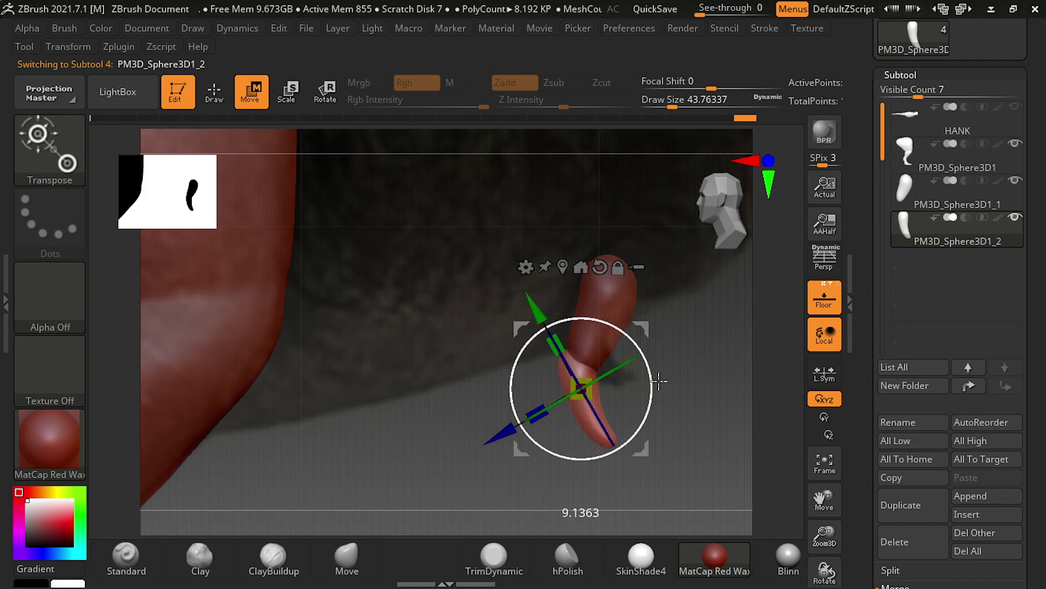
left_click_drag(661, 327, 662, 322)
key("f")
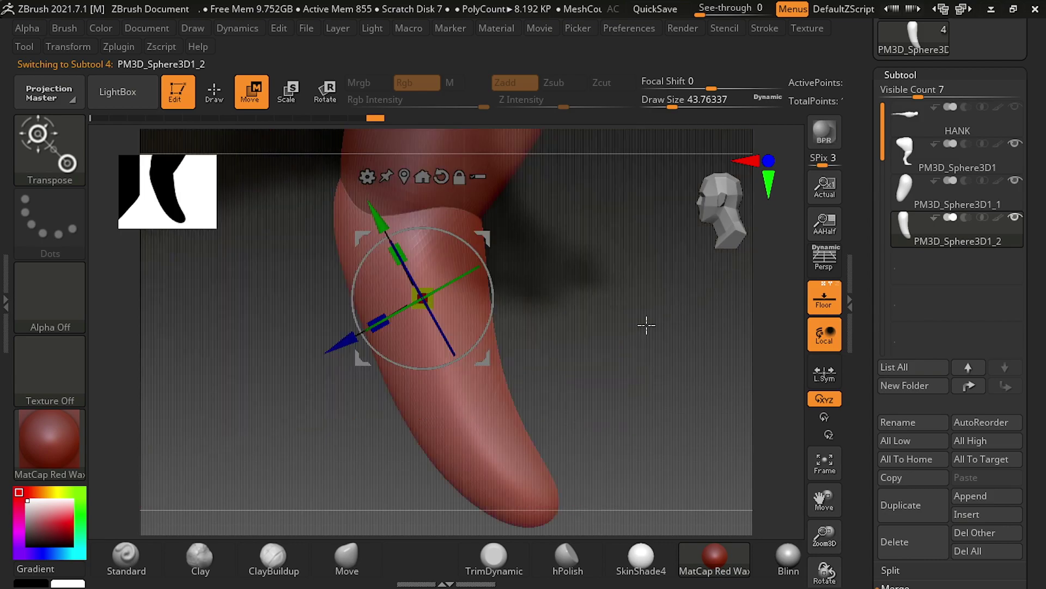
key("f")
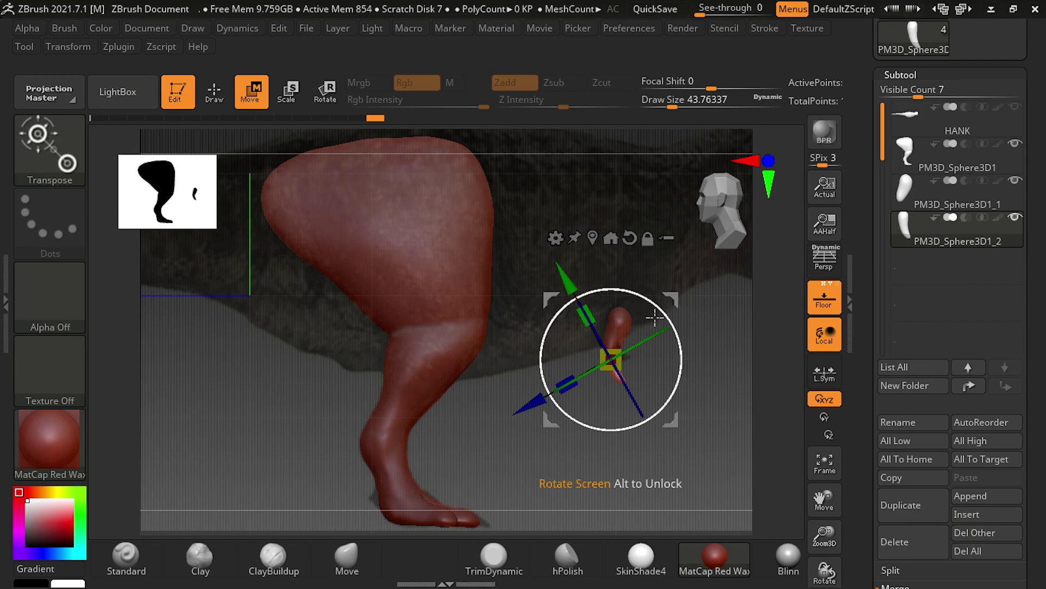
left_click_drag(655, 316, 661, 319)
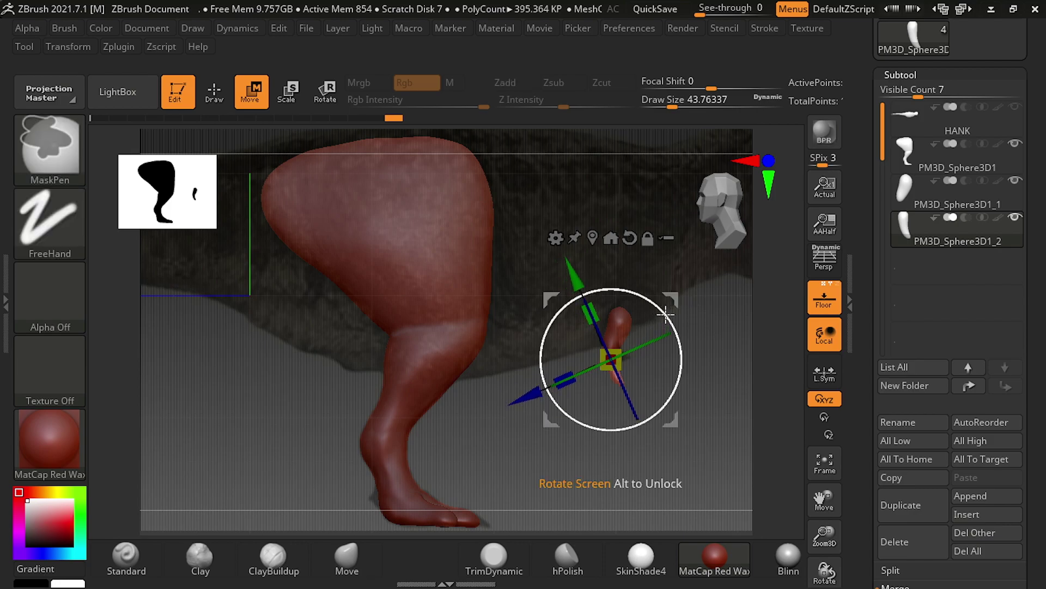
key("ctrl+z")
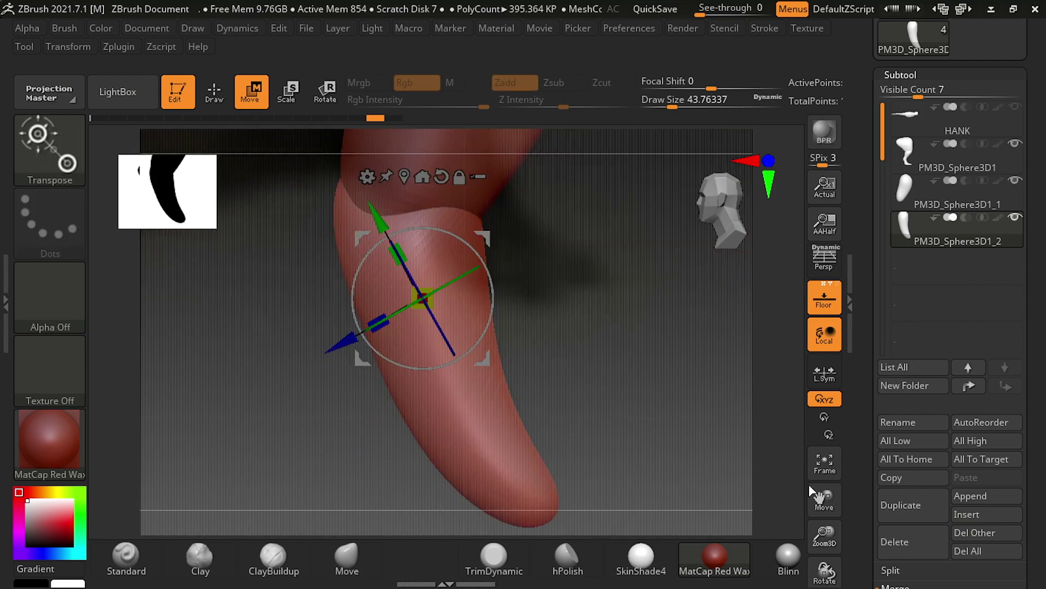
left_click_drag(809, 484, 735, 444)
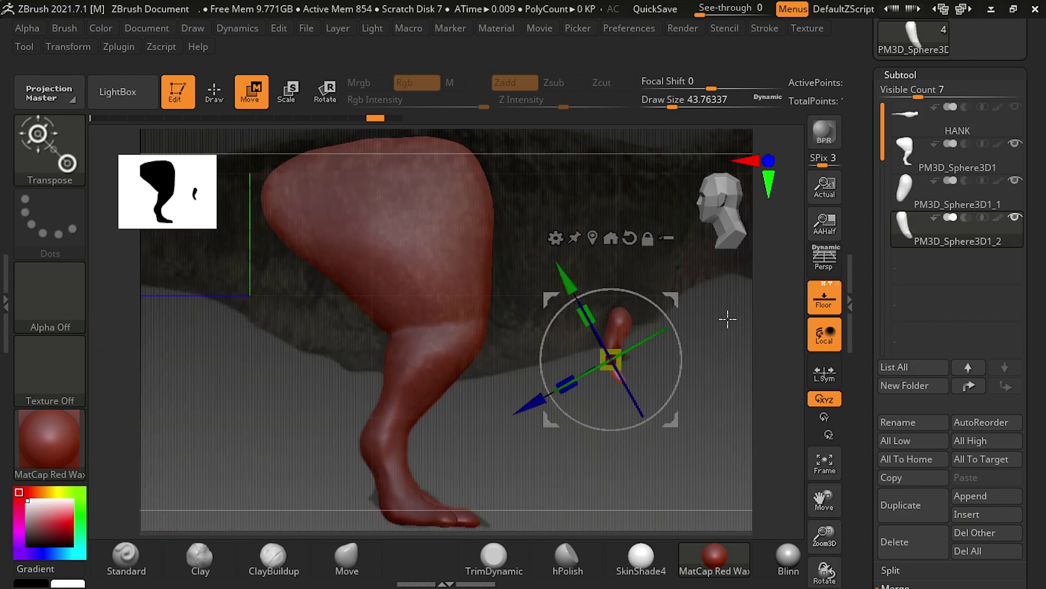
Step: Rotate and nudge the upper arm segment, then angle the lower segment forward
left_click(914, 185)
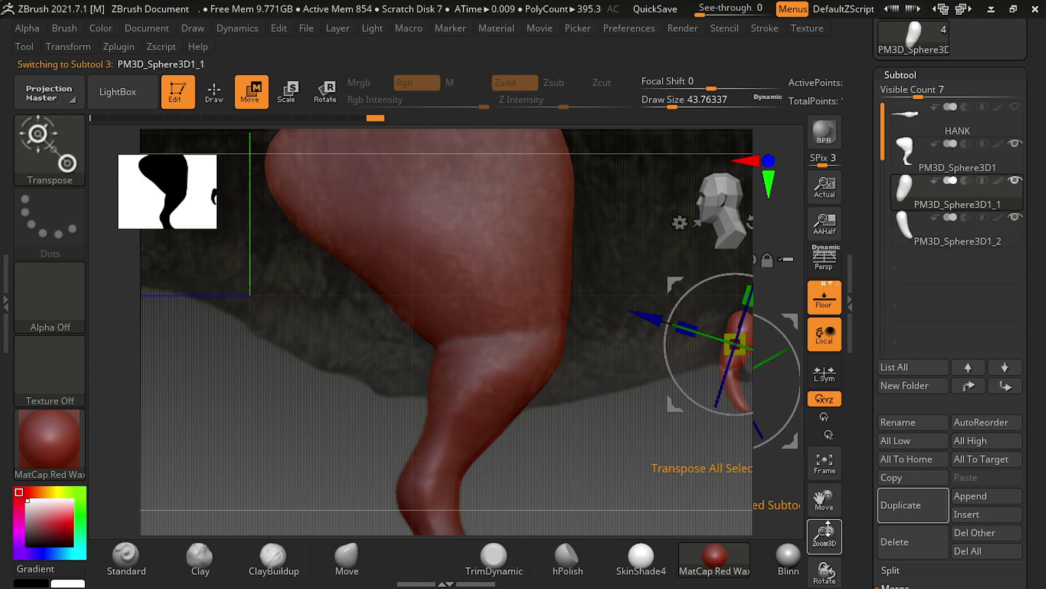
left_click_drag(827, 529, 670, 397)
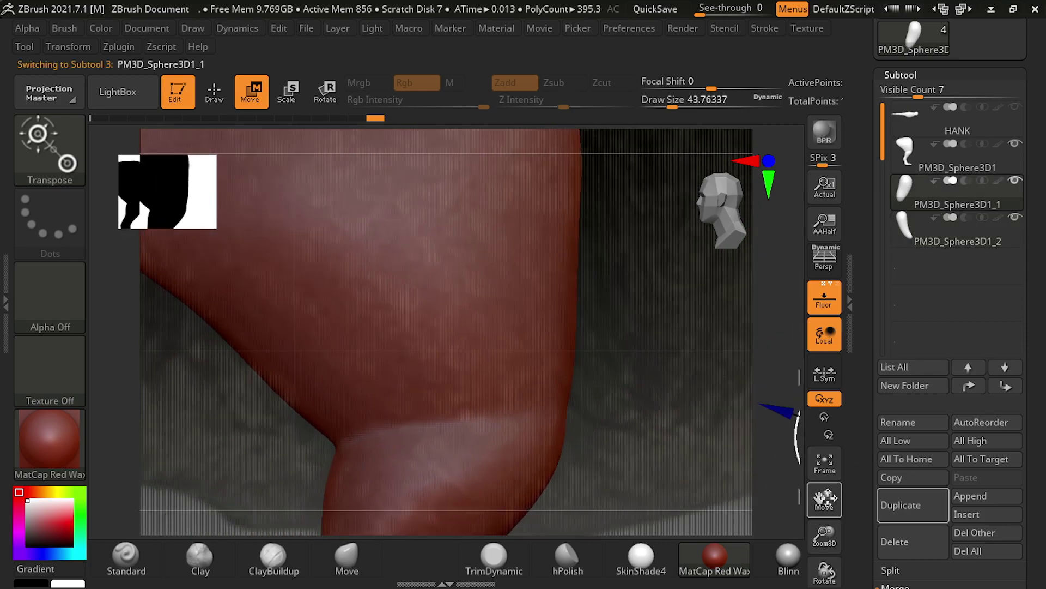
key("f")
mouse_move(390, 306)
left_mouse_down()
mouse_move(428, 283)
mouse_move(428, 339)
left_mouse_up()
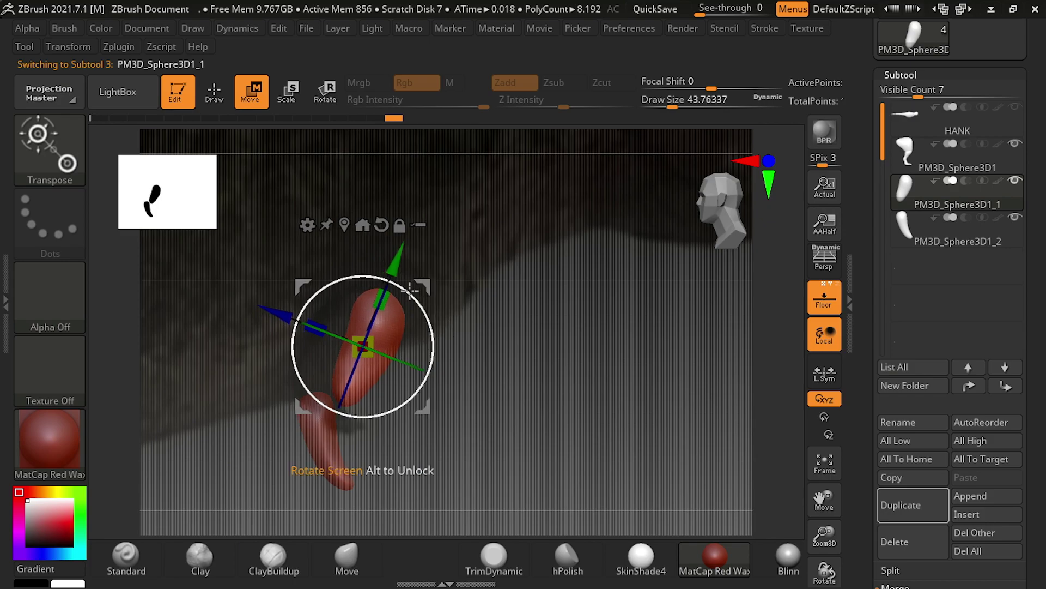
left_click_drag(320, 291, 329, 349)
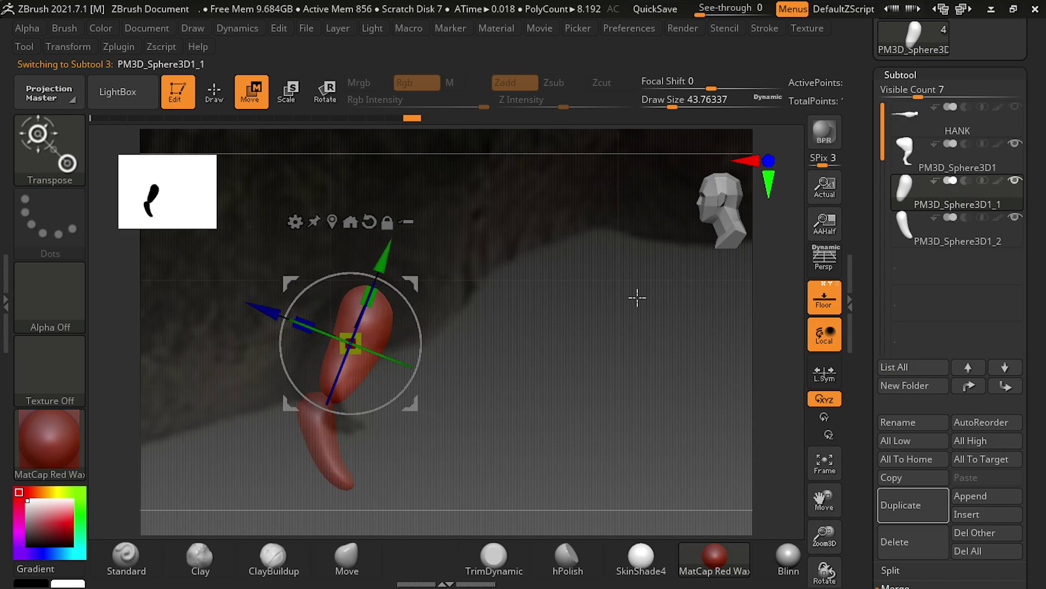
left_click(915, 234)
mouse_move(400, 353)
left_mouse_down()
mouse_move(412, 333)
mouse_move(428, 334)
left_mouse_up()
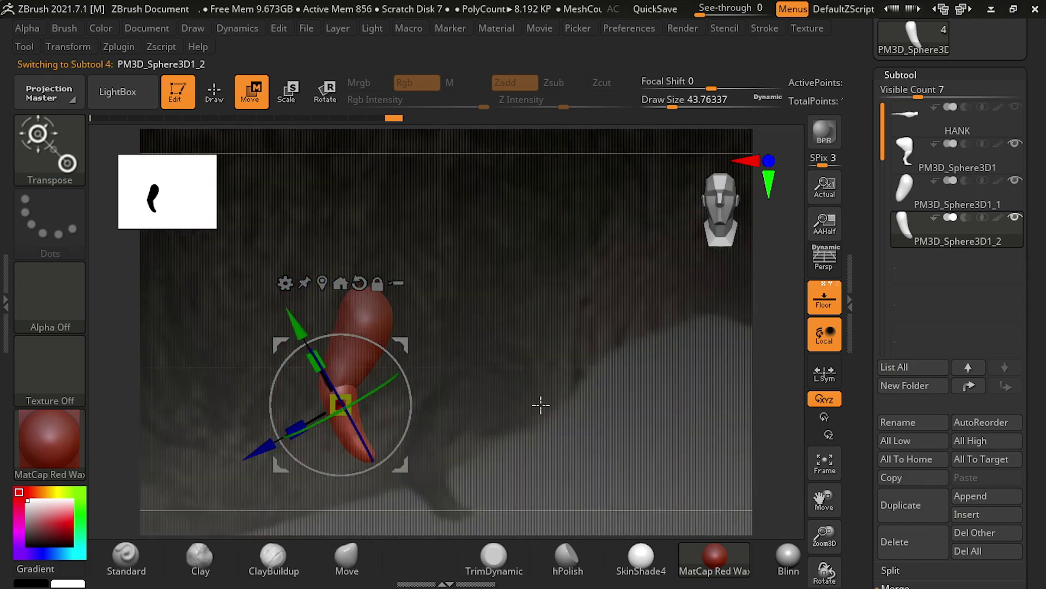
Step: Make HANK's body visible again alongside the posed arm
key("f")
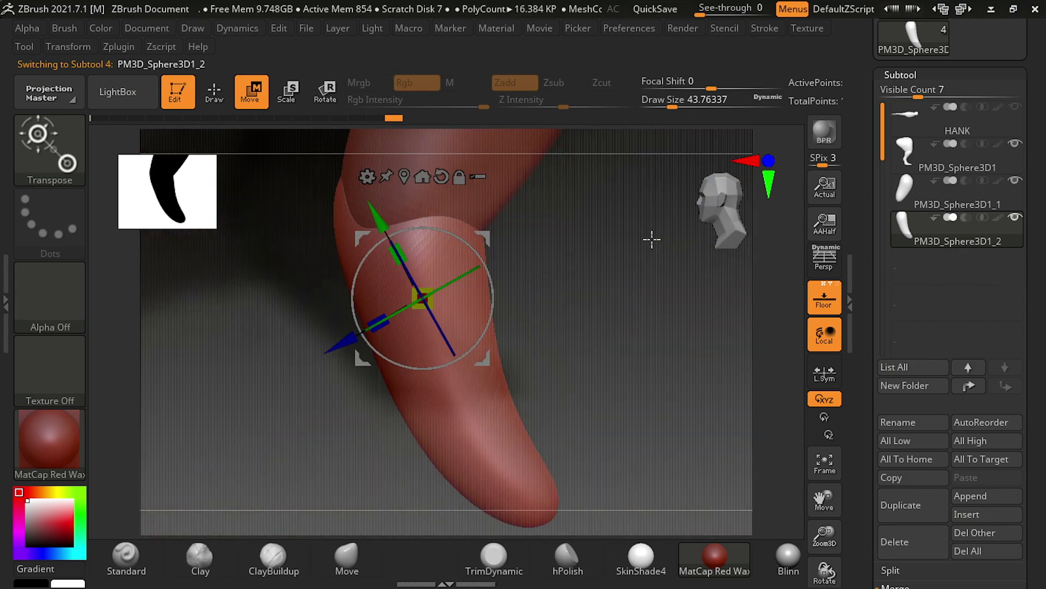
left_click(937, 122)
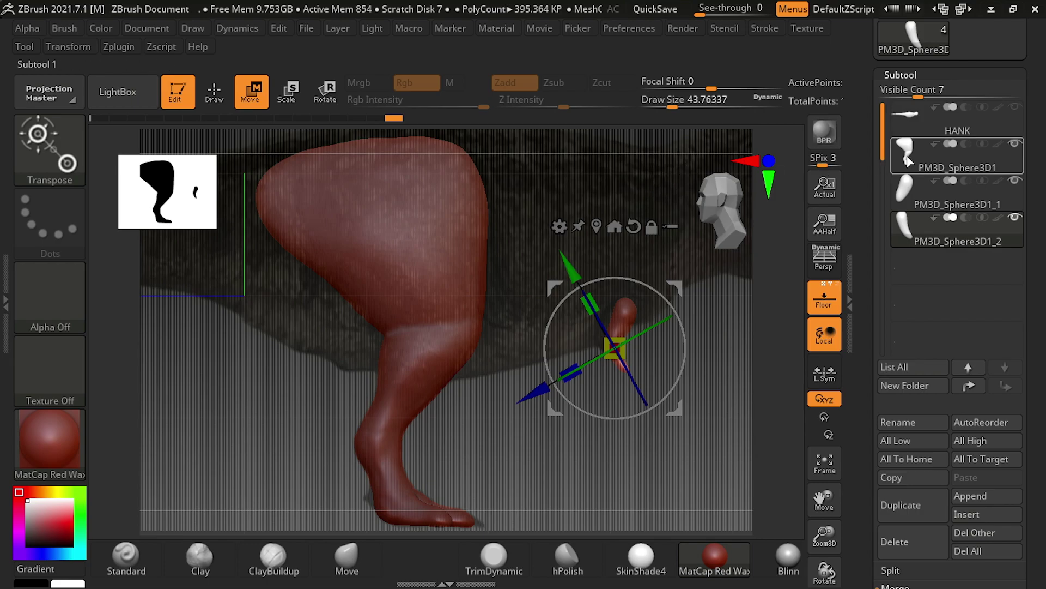
left_click(1014, 107)
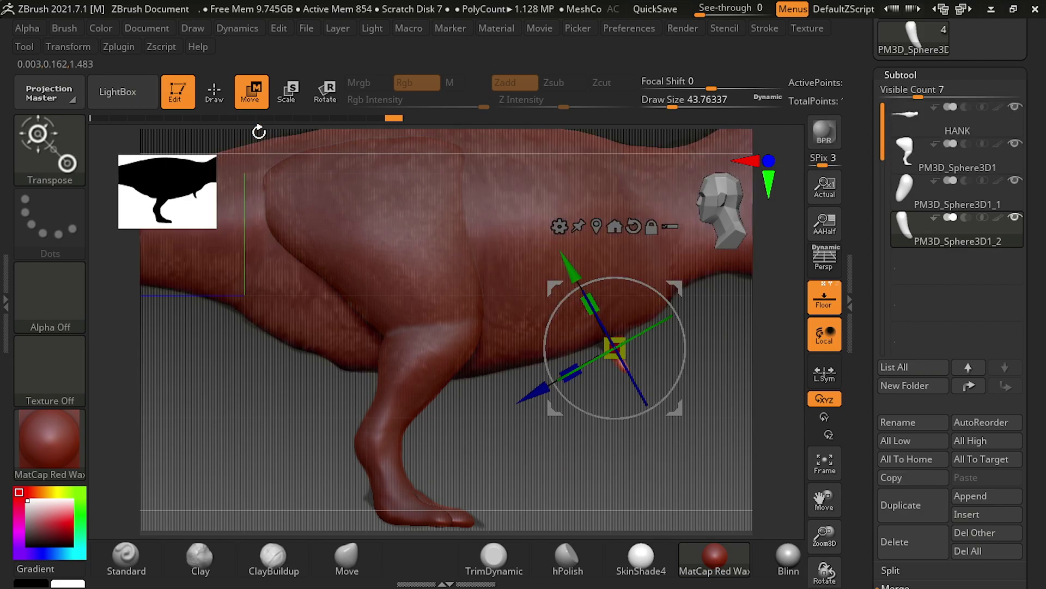
left_click(228, 103)
Step: Choose the Move brush (B, M, V), frame the whole dinosaur and select HANK
key("b")
key("m")
key("v")
mouse_move(743, 430)
left_mouse_down()
mouse_move(624, 425)
mouse_move(689, 416)
mouse_move(624, 410)
mouse_move(700, 406)
mouse_move(698, 321)
left_mouse_up()
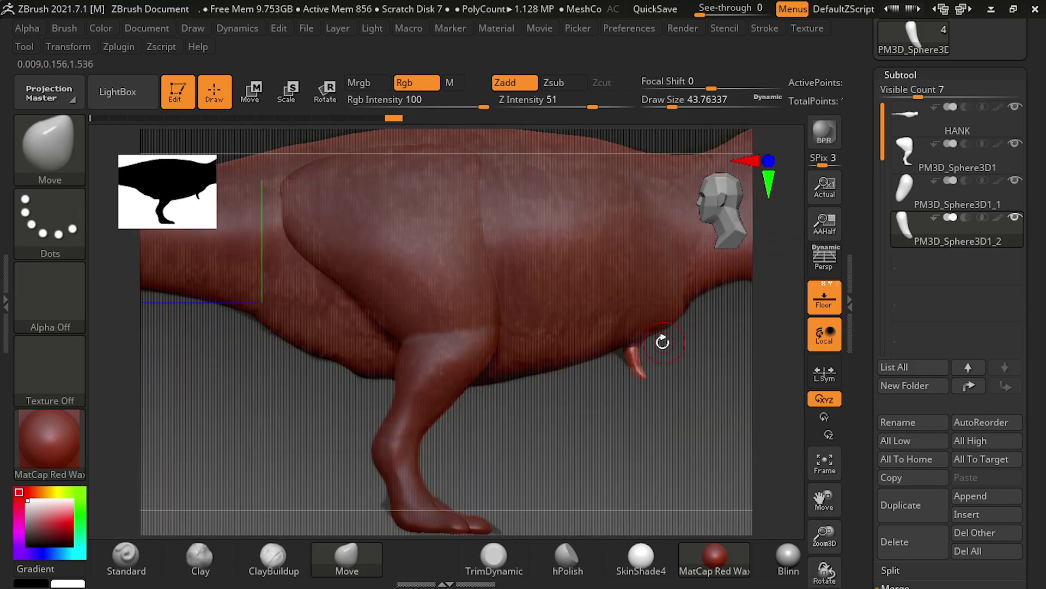
key("f")
key("f")
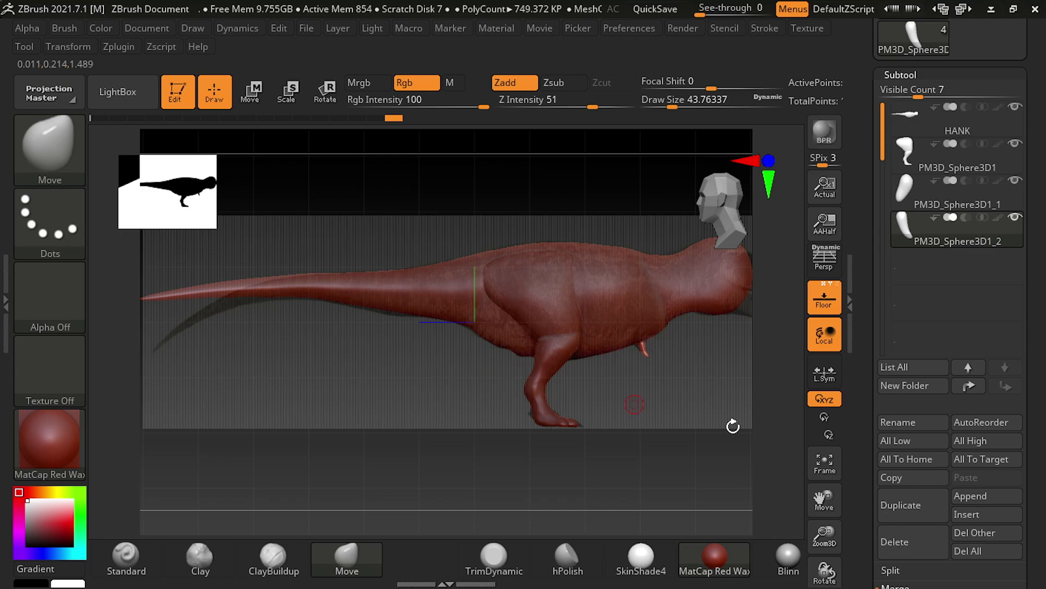
left_click_drag(795, 496, 835, 488)
left_click(458, 269, "alt")
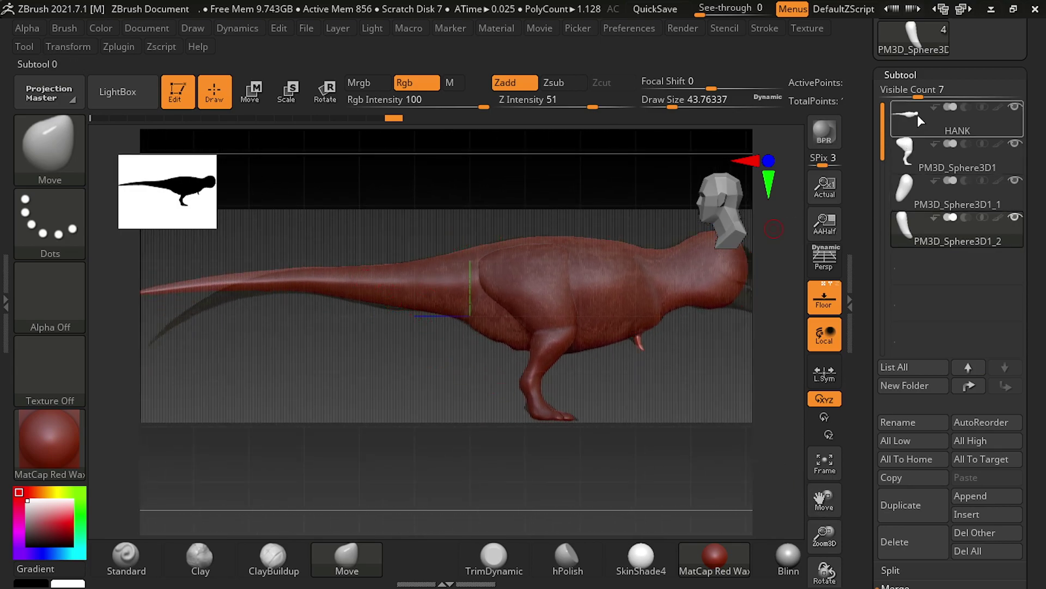
Step: Zoom onto the tail, raise Draw Size to about 120 and snap to a side view for smoothing
mouse_move(389, 348)
left_mouse_down("alt")
mouse_move(381, 306)
mouse_move(410, 251)
left_mouse_up("alt")
left_click(689, 114)
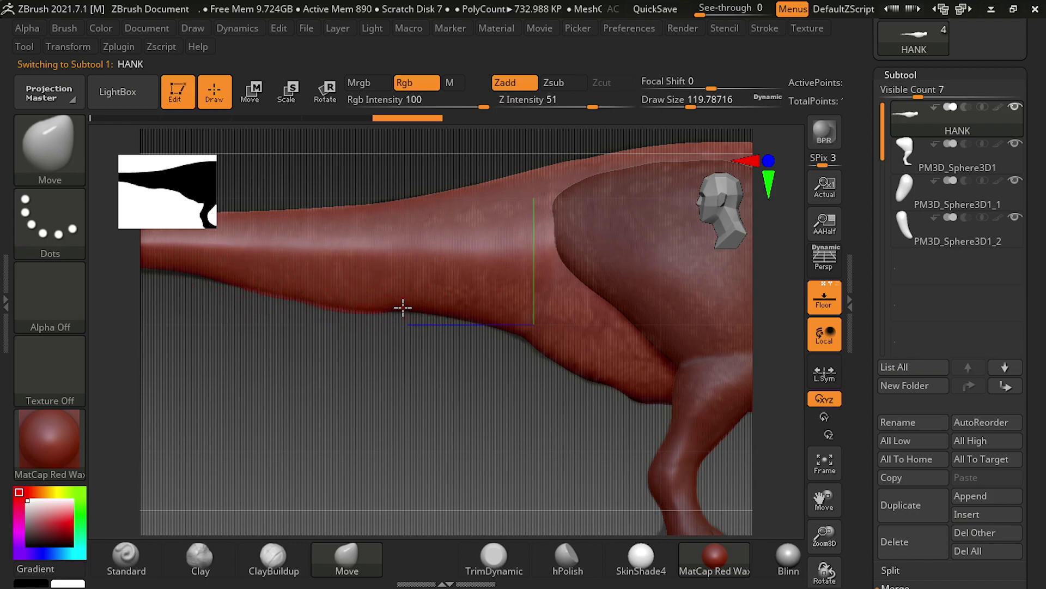
key("shift")
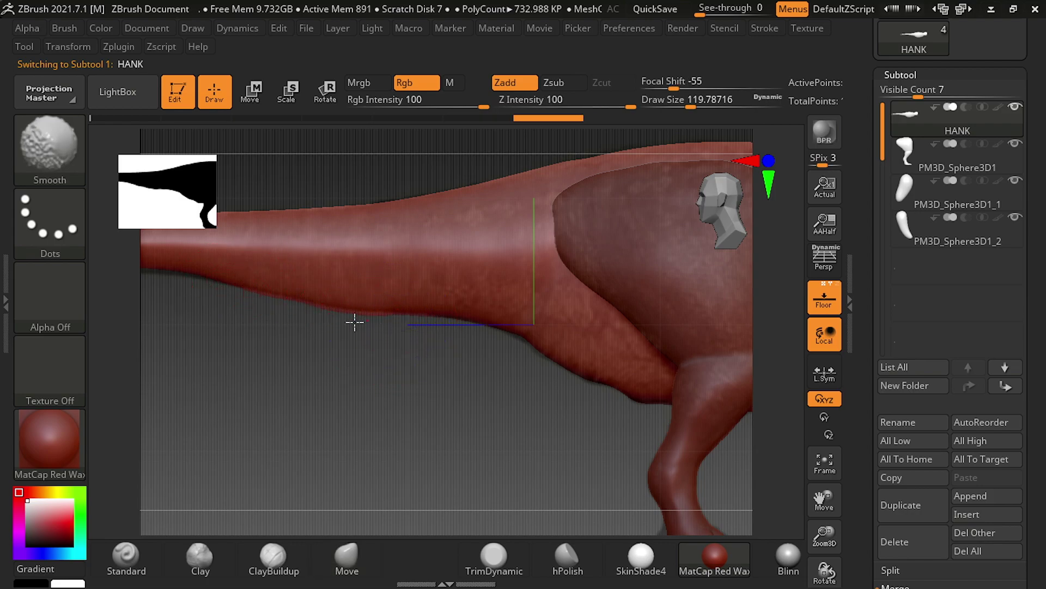
left_click_drag(434, 333, 413, 288)
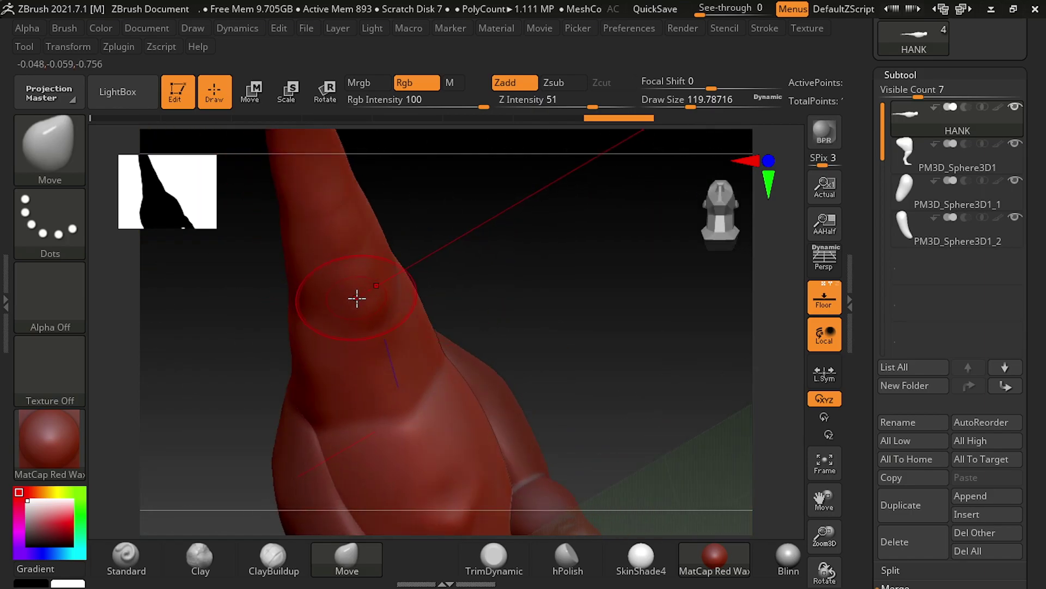
key("shift")
left_click_drag(348, 267, 395, 333, "shift")
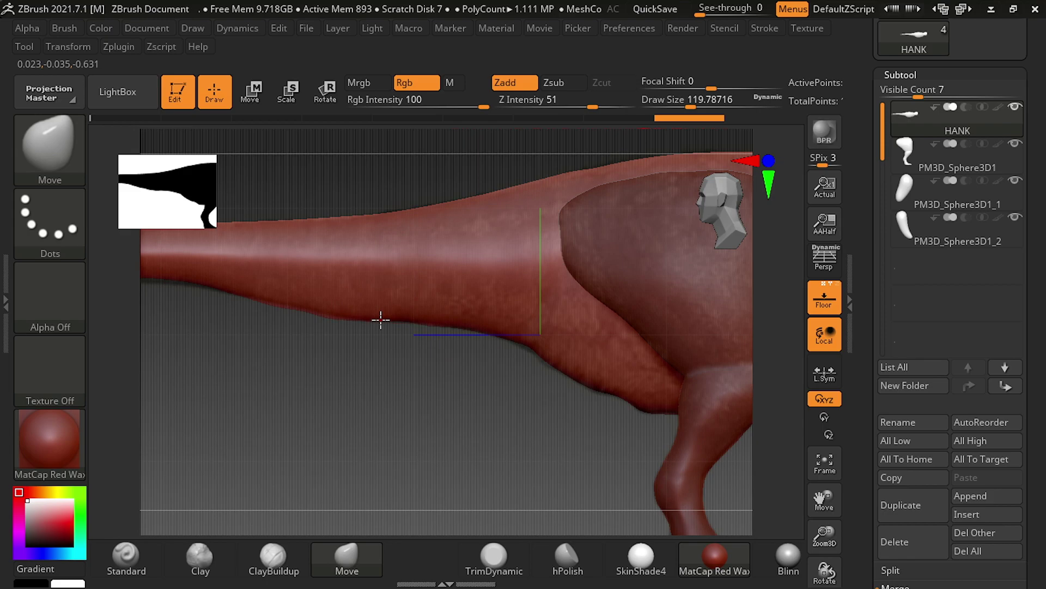
left_click_drag(824, 498, 414, 370)
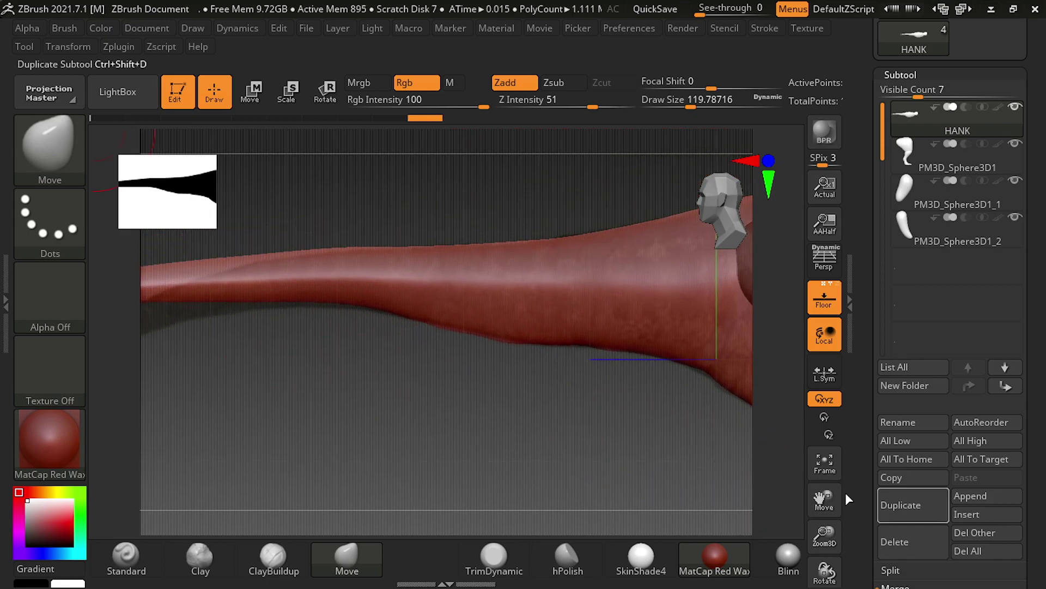